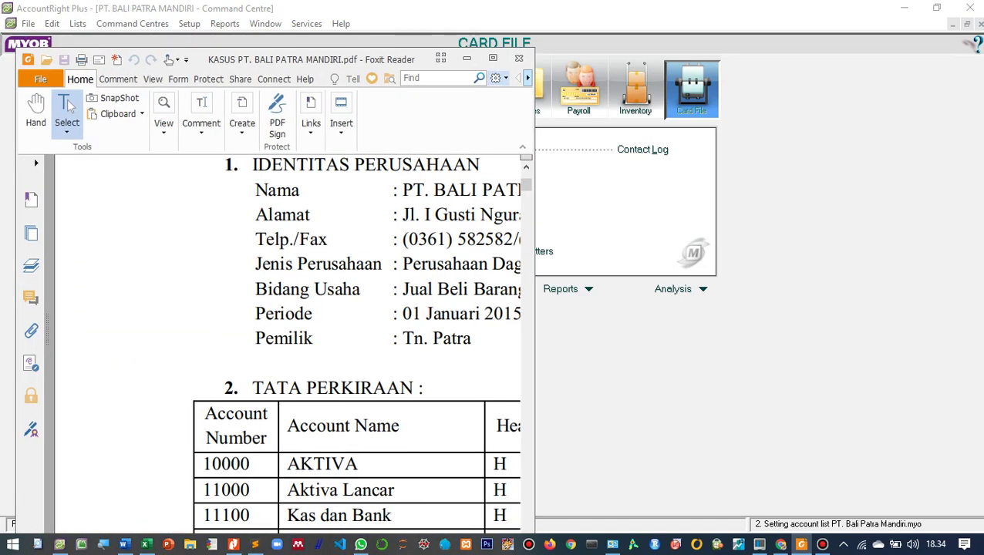
- Review the company identity and the TATA PERKIRAAN account table in the case PDF
{"action": "scroll", "coordinate": [540, 309], "scroll_direction": "down", "scroll_amount": 5}
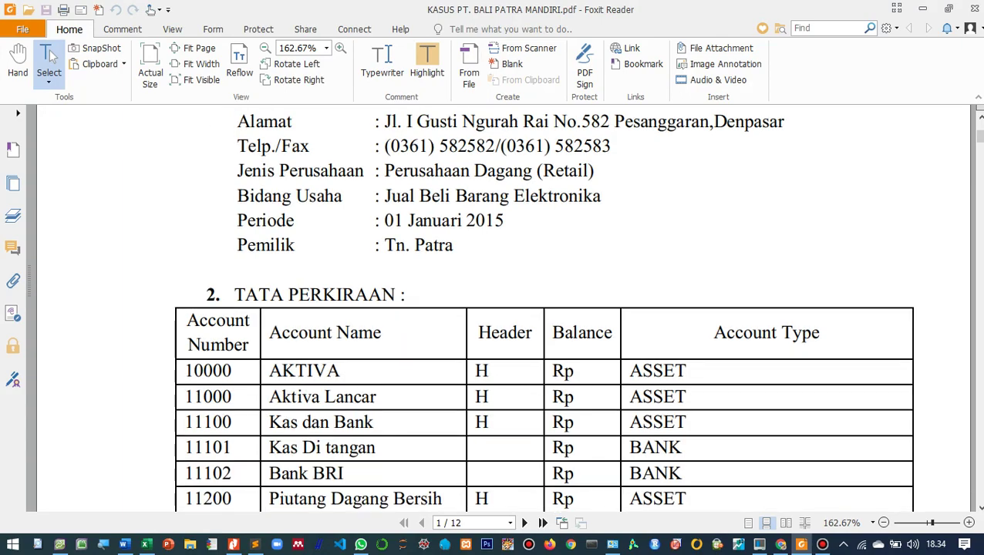
{"action": "scroll", "coordinate": [544, 308], "scroll_direction": "down", "scroll_amount": 10}
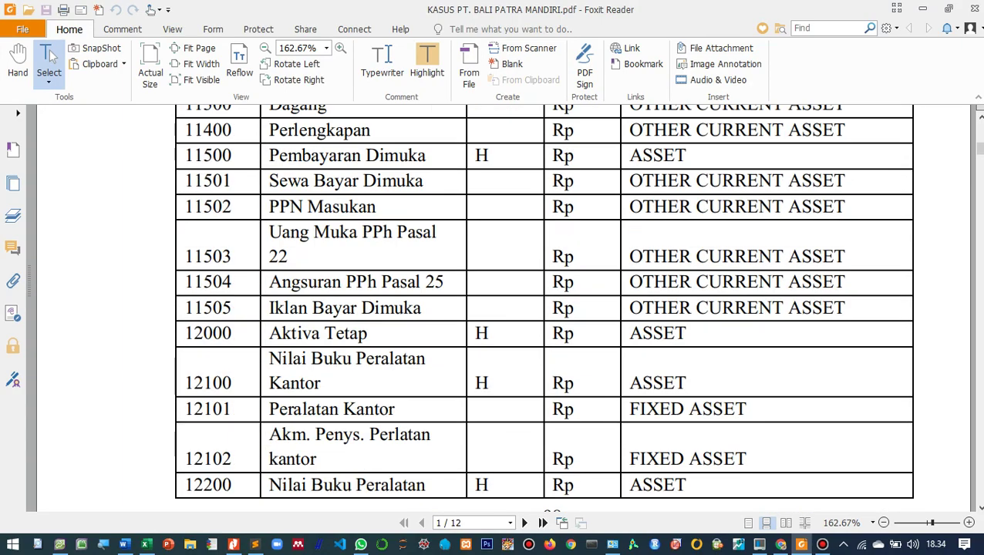
{"action": "scroll", "coordinate": [501, 309], "scroll_direction": "down", "scroll_amount": 3}
{"action": "scroll", "coordinate": [501, 308], "scroll_direction": "up", "scroll_amount": 12}
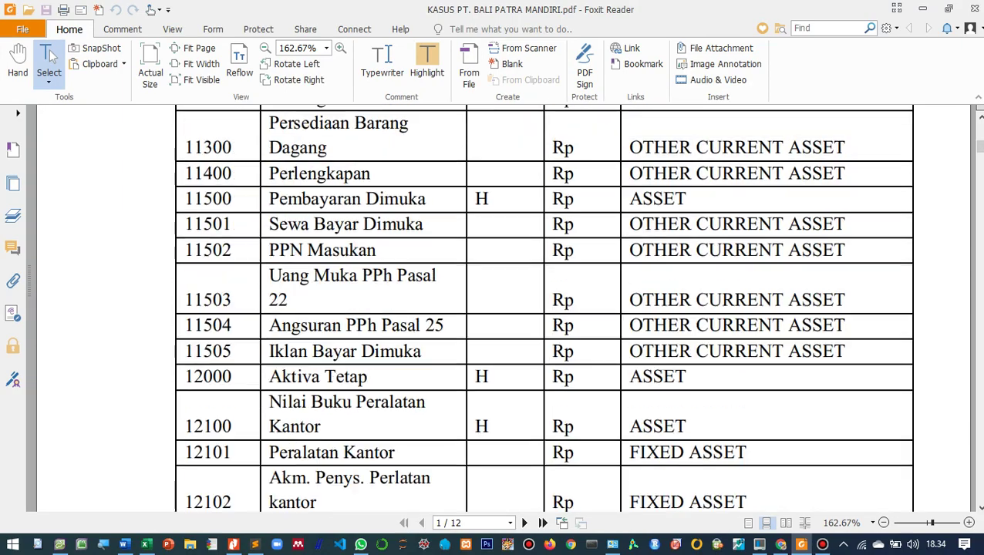
{"action": "scroll", "coordinate": [540, 308], "scroll_direction": "up", "scroll_amount": 8}
{"action": "scroll", "coordinate": [540, 309], "scroll_direction": "down", "scroll_amount": 4}
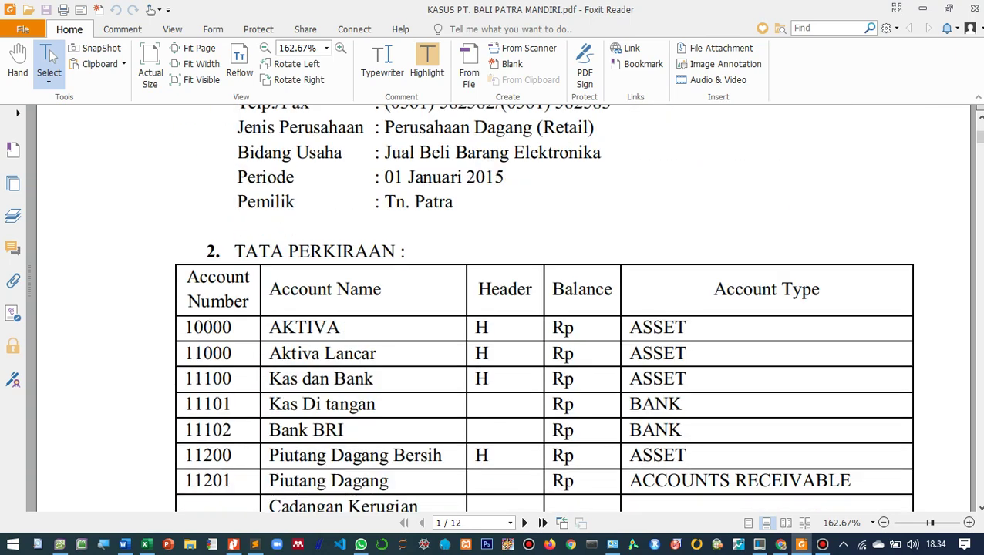
- Arrange the case PDF and AccountRight Plus windows side by side, each using nearly the full screen height
{"action": "left_click", "coordinate": [949, 8]}
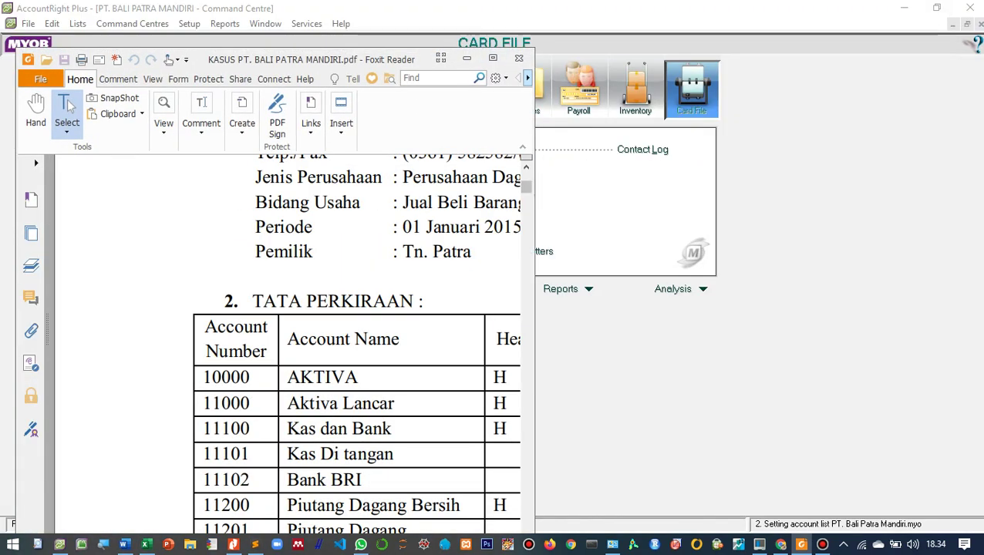
{"action": "left_click_drag", "start_coordinate": [533, 269], "coordinate": [601, 267]}
{"action": "left_click_drag", "start_coordinate": [342, 62], "coordinate": [330, 16]}
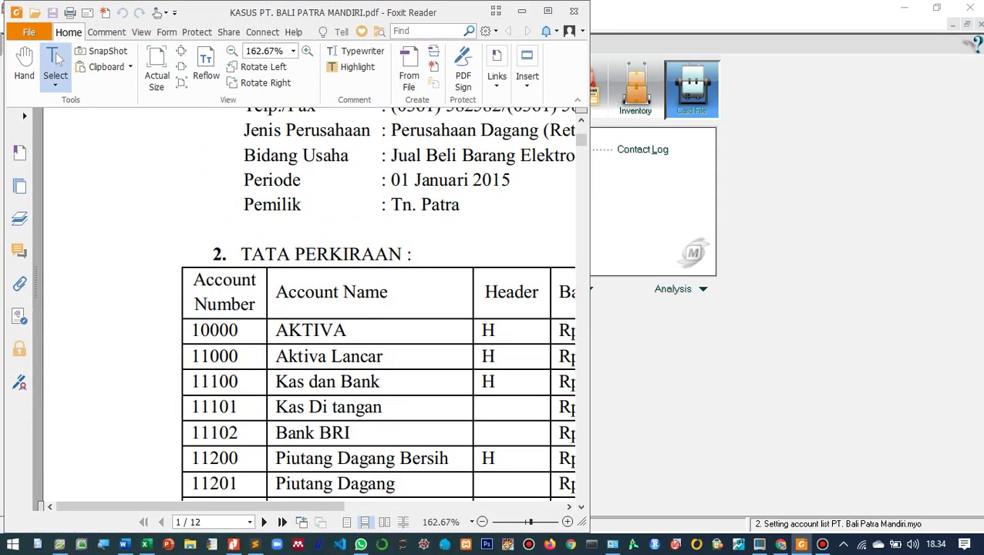
{"action": "left_click", "coordinate": [887, 8]}
{"action": "left_click", "coordinate": [936, 8]}
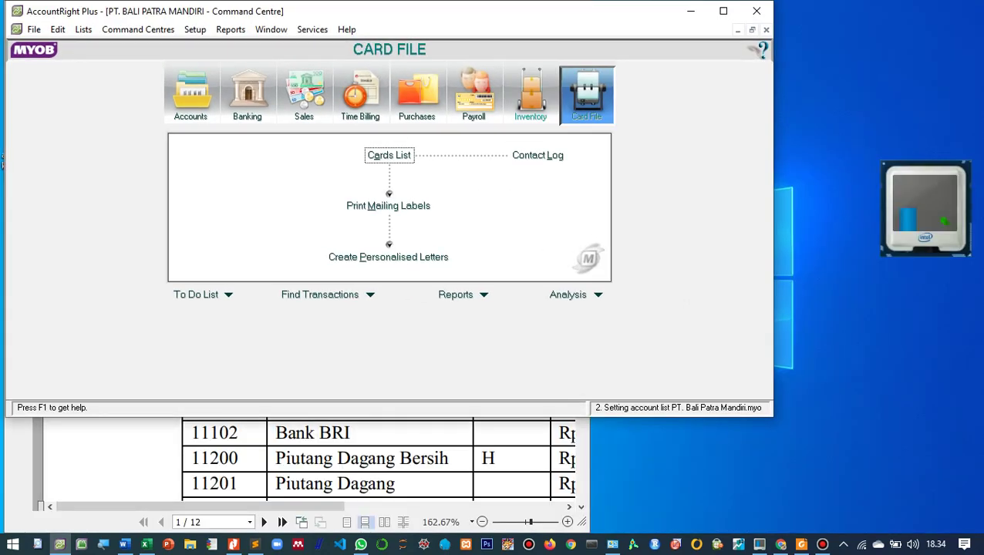
{"action": "left_click_drag", "start_coordinate": [390, 17], "coordinate": [605, 19]}
{"action": "left_click_drag", "start_coordinate": [220, 152], "coordinate": [584, 165]}
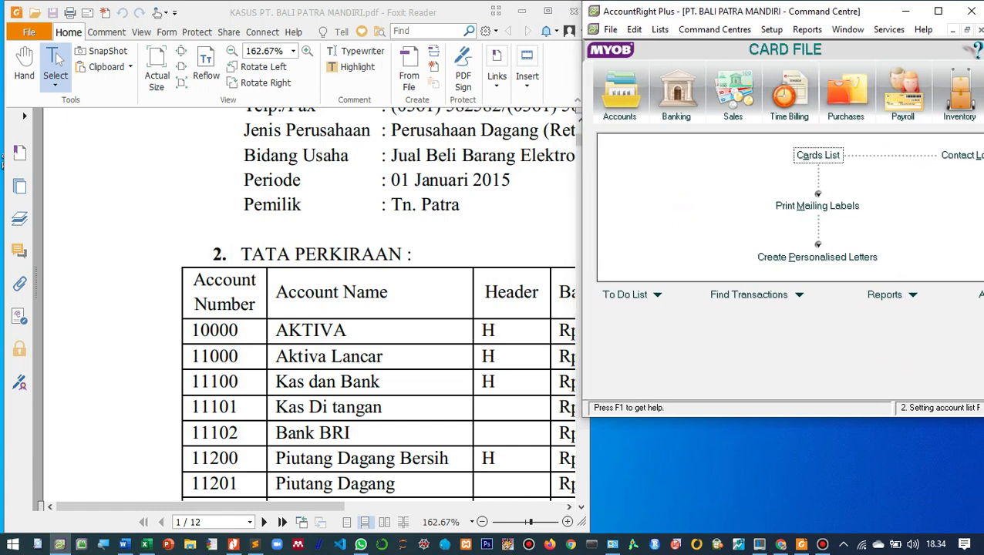
{"action": "left_click_drag", "start_coordinate": [586, 423], "coordinate": [539, 424]}
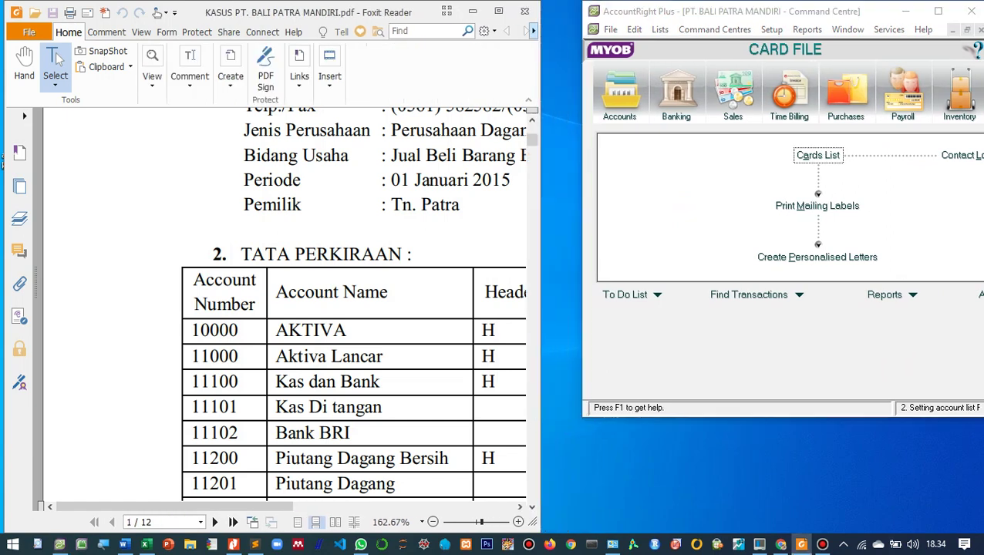
{"action": "left_click_drag", "start_coordinate": [584, 302], "coordinate": [541, 304]}
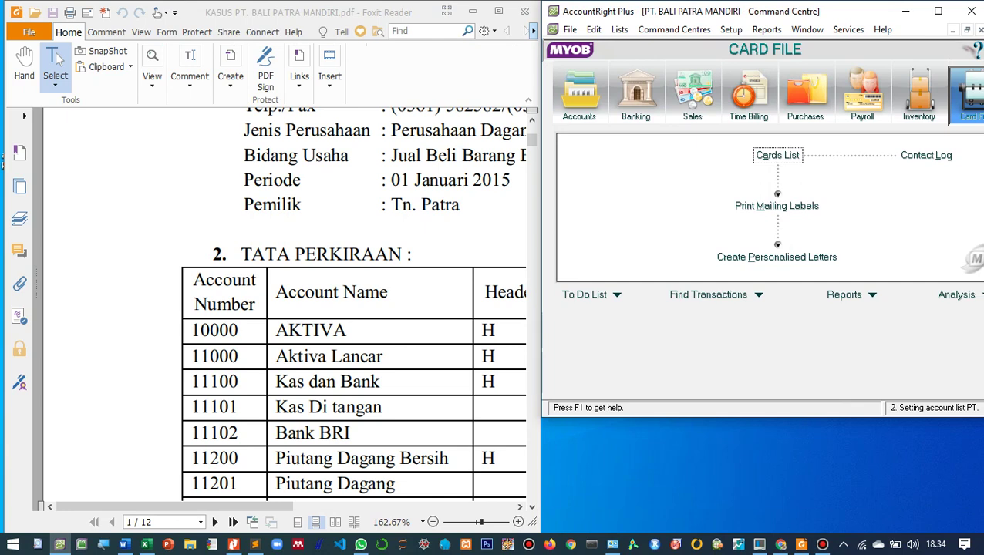
{"action": "left_click_drag", "start_coordinate": [643, 416], "coordinate": [646, 531]}
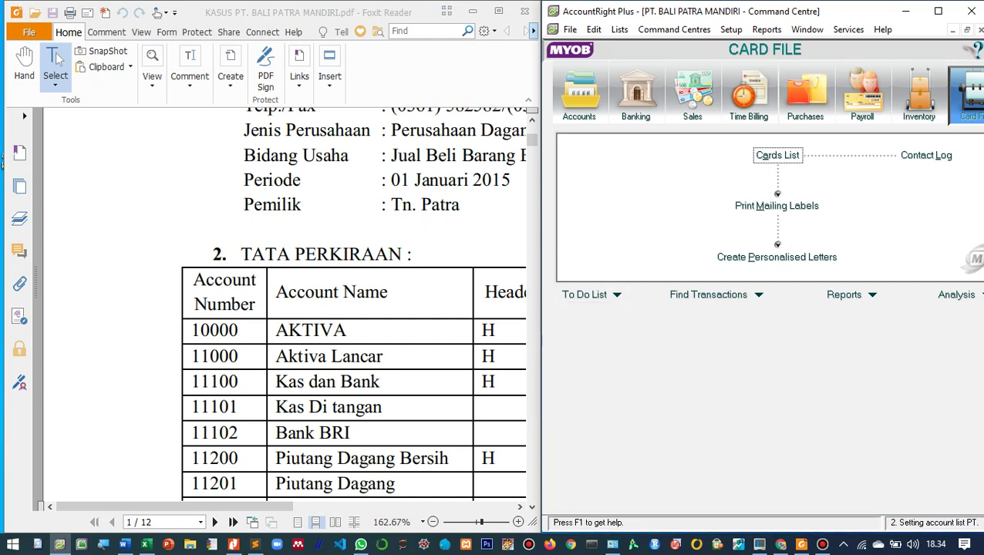
- Reduce the case PDF's zoom to 105.27% and bring the account table's Account Type column into view
{"action": "key", "text": "alt+Tab"}
{"action": "key", "text": "ctrl+minus"}
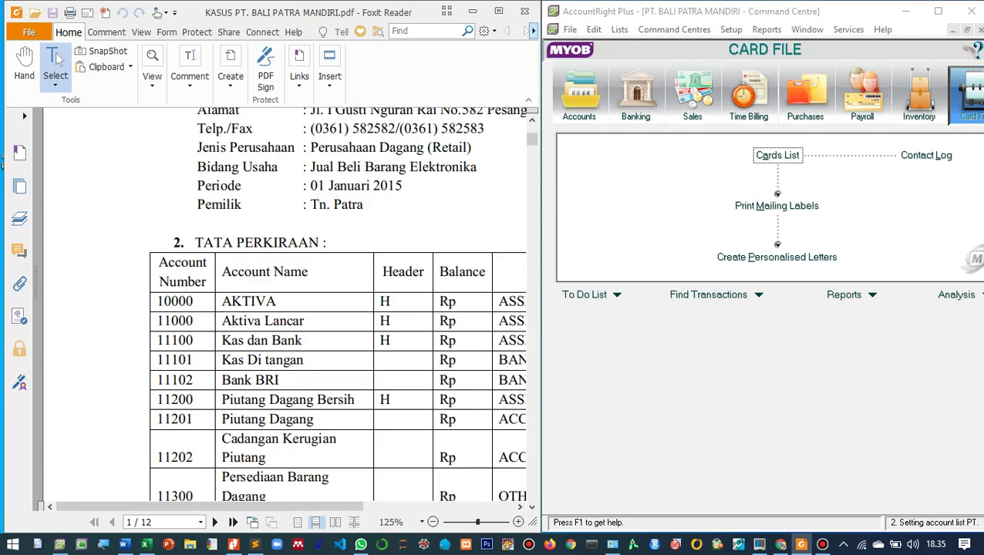
{"action": "key", "text": "ctrl+minus"}
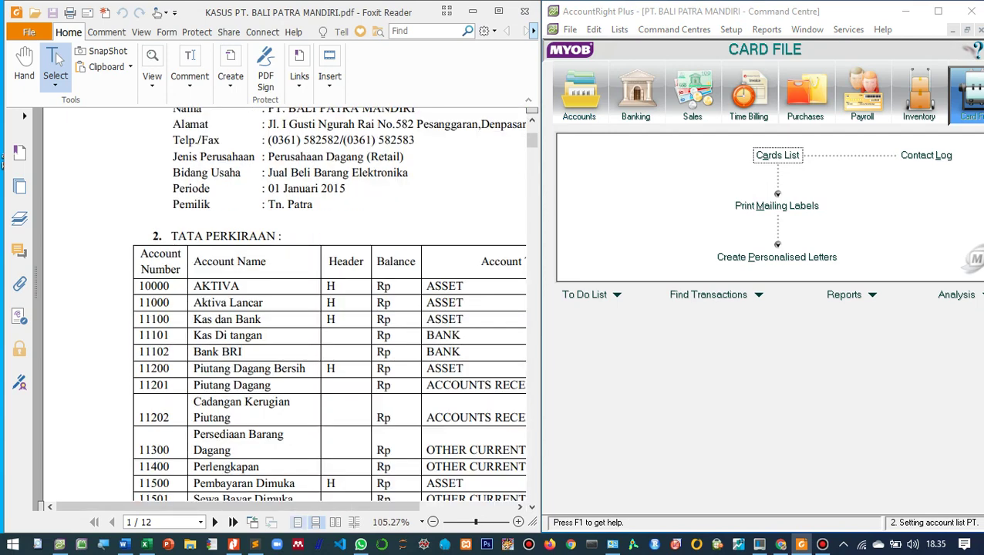
{"action": "key", "text": "Right"}
{"action": "key", "text": "Right"}
{"action": "key", "text": "Right"}
{"action": "key", "text": "Right"}
{"action": "key", "text": "Right"}
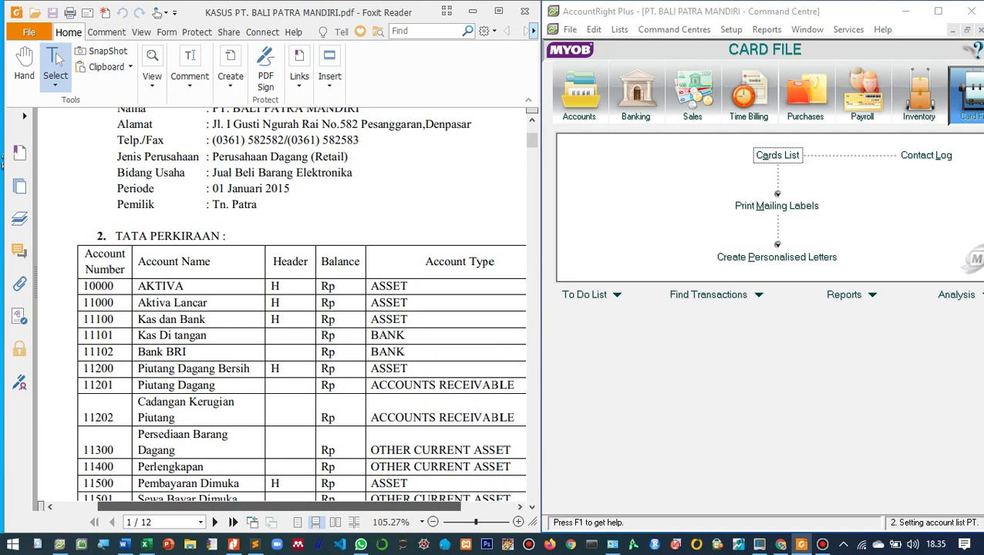
- Switch to AccountRight Plus, open the Tax Code List and maximize its window
{"action": "key", "text": "alt+Tab"}
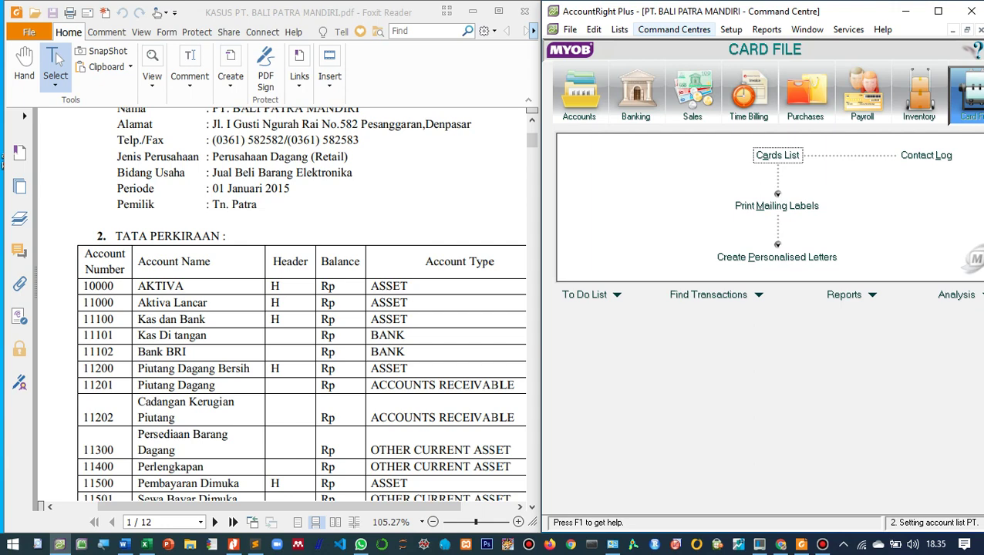
{"action": "key", "text": "Left"}
{"action": "key", "text": "Left"}
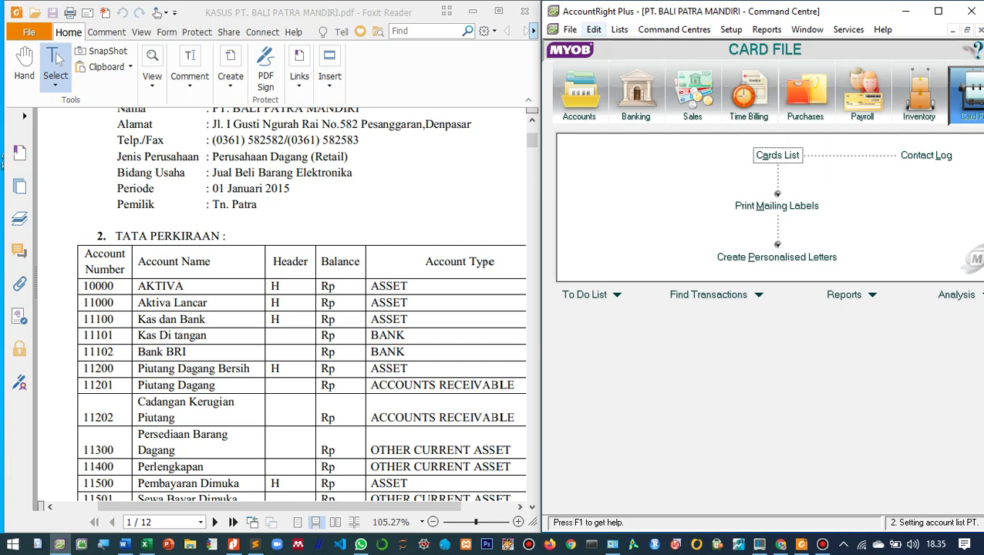
{"action": "key", "text": "Right"}
{"action": "key", "text": "Down"}
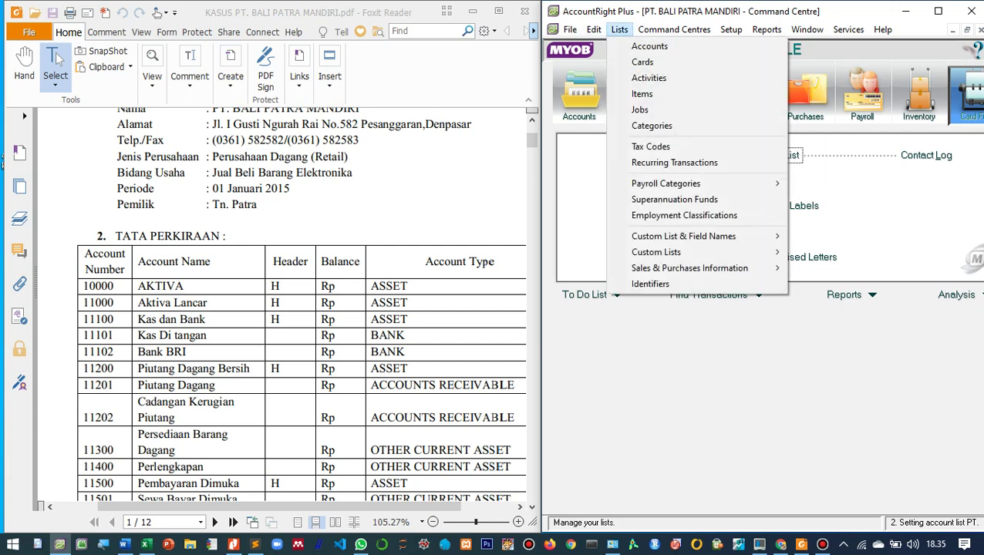
{"action": "key", "text": "Down"}
{"action": "key", "text": "Down"}
{"action": "key", "text": "Down"}
{"action": "key", "text": "Down"}
{"action": "key", "text": "Down"}
{"action": "key", "text": "Down"}
{"action": "key", "text": "Down"}
{"action": "key", "text": "Return"}
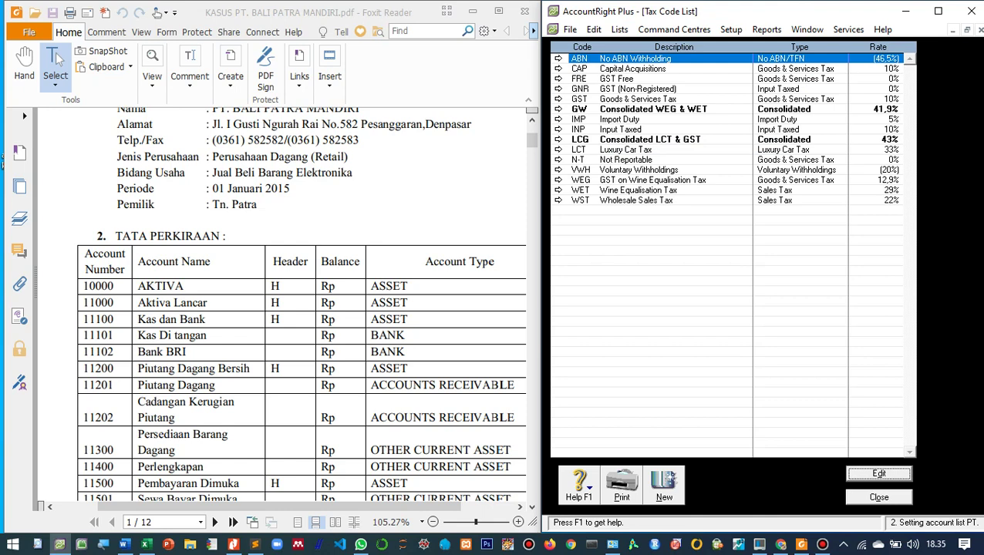
{"action": "left_click", "coordinate": [938, 11]}
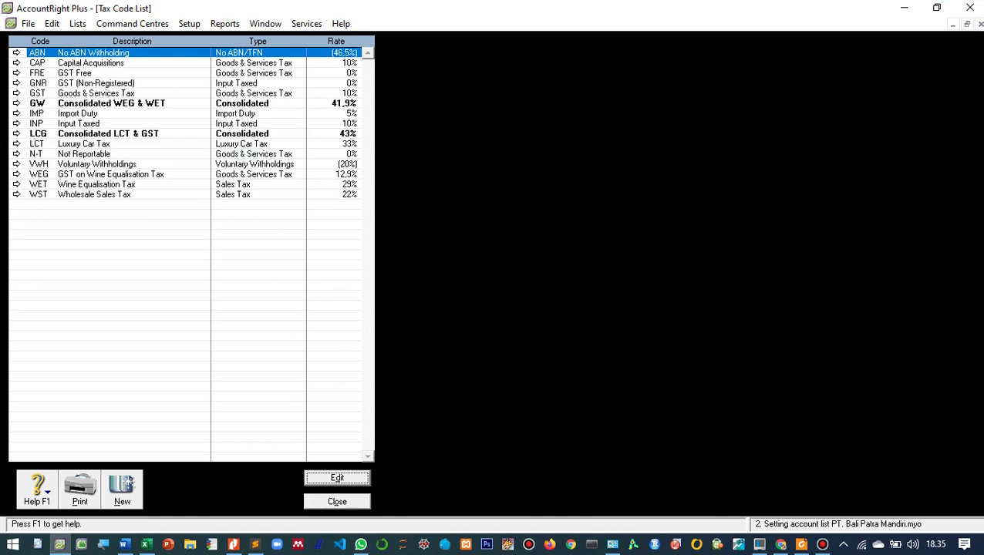
- Delete the ABN, CAP, FRE and GNR tax codes from the list
{"action": "right_click", "coordinate": [96, 53]}
{"action": "left_click", "coordinate": [147, 63]}
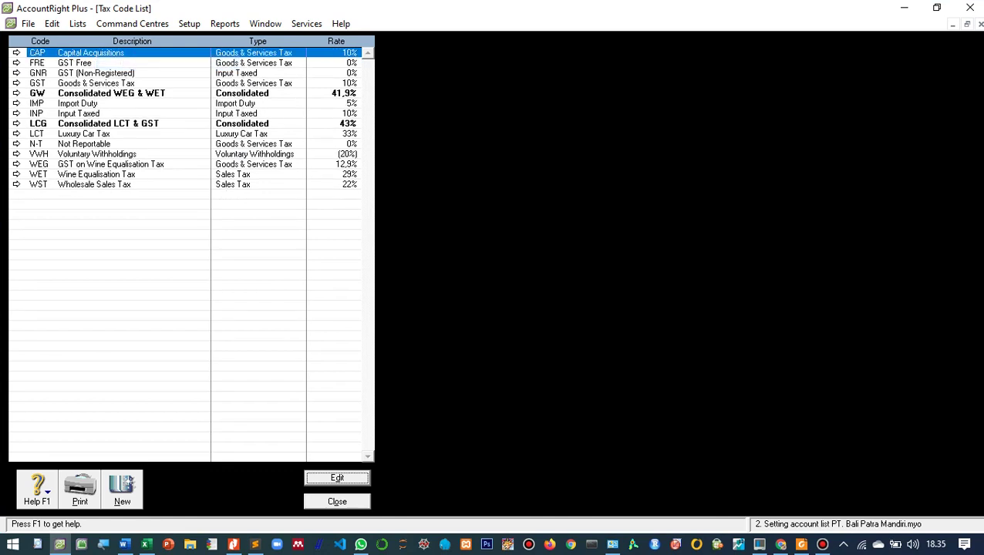
{"action": "right_click", "coordinate": [136, 53]}
{"action": "left_click", "coordinate": [171, 64]}
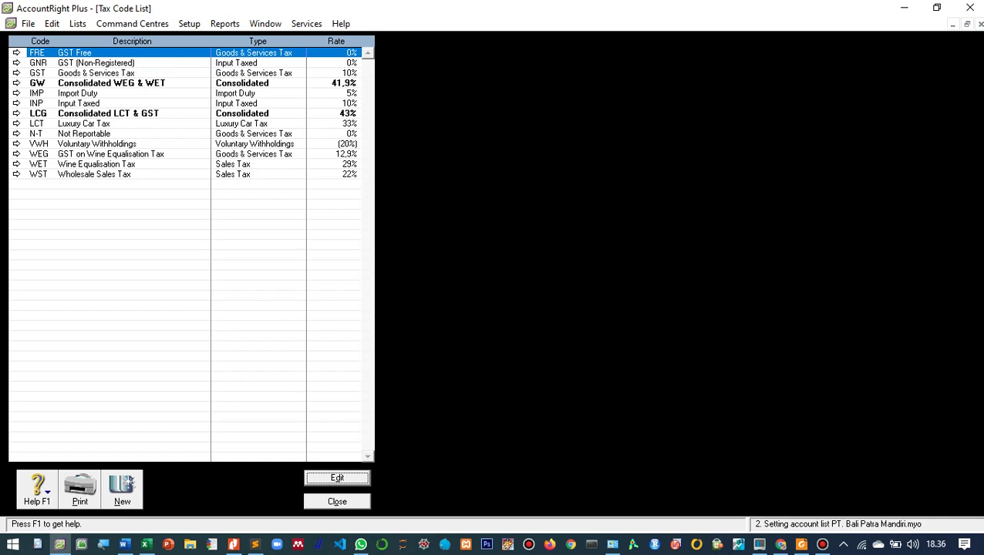
{"action": "right_click", "coordinate": [91, 53]}
{"action": "left_click", "coordinate": [146, 64]}
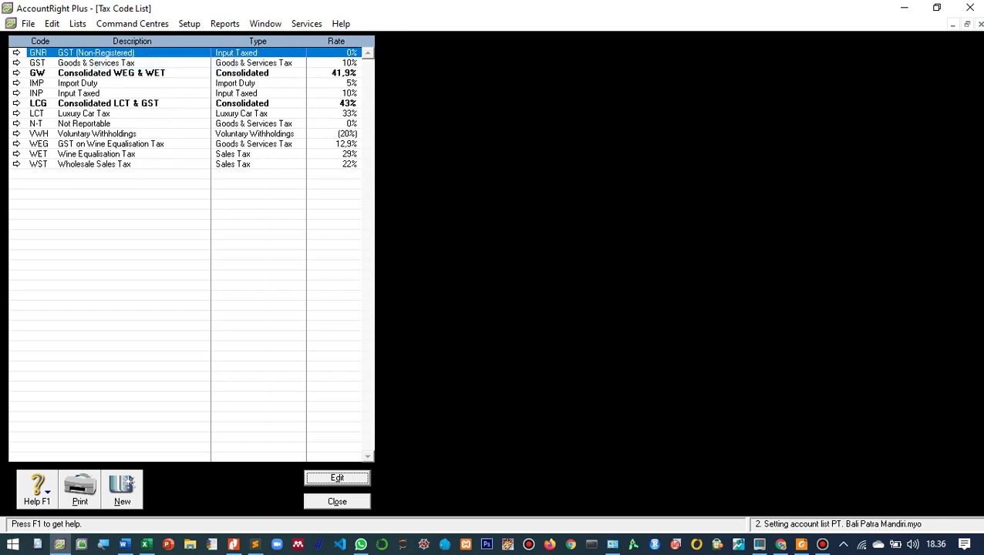
{"action": "right_click", "coordinate": [103, 52]}
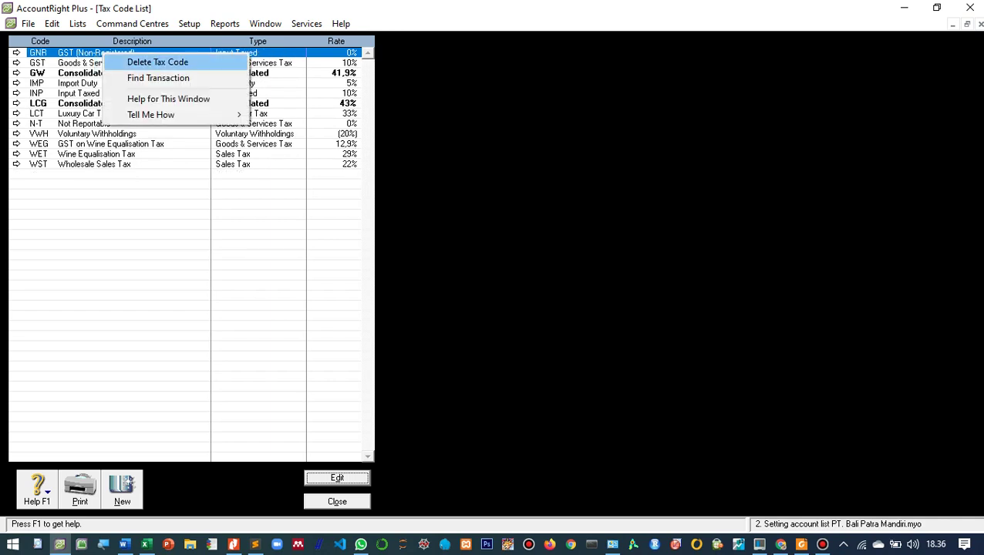
{"action": "left_click", "coordinate": [157, 62]}
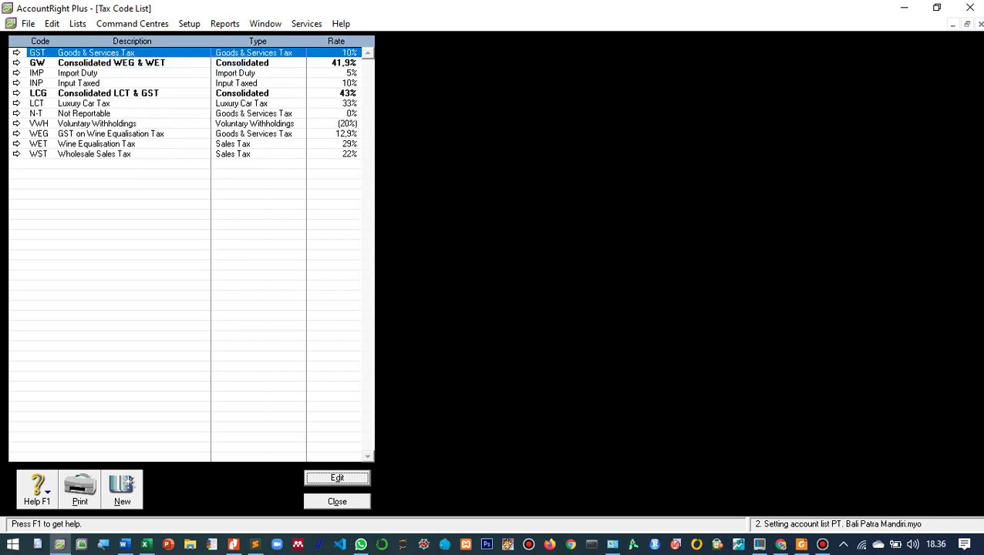
- Delete the GW (Consolidated WEG & WET) and IMP (Import Duty) tax codes, keeping GST
{"action": "left_click", "coordinate": [108, 63]}
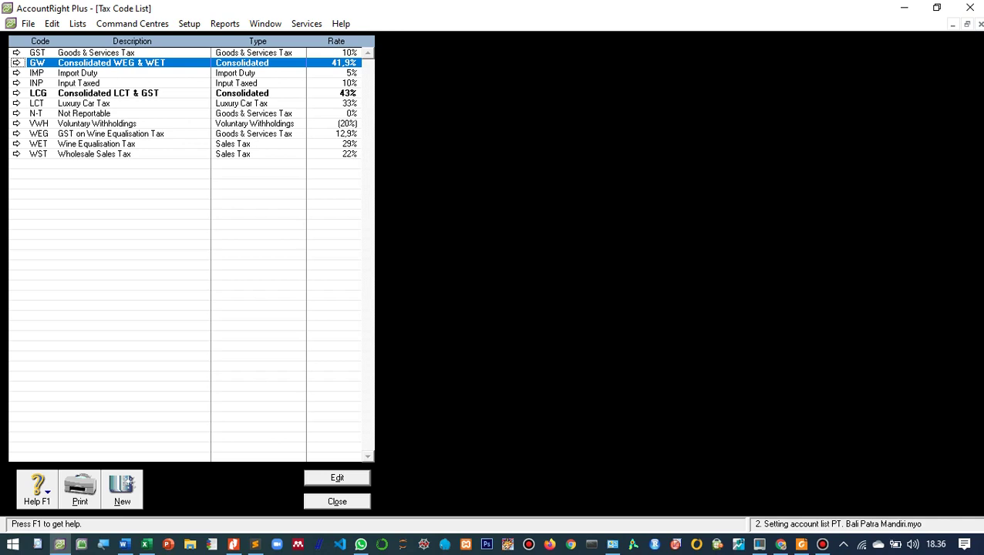
{"action": "right_click", "coordinate": [131, 62]}
{"action": "left_click", "coordinate": [166, 70]}
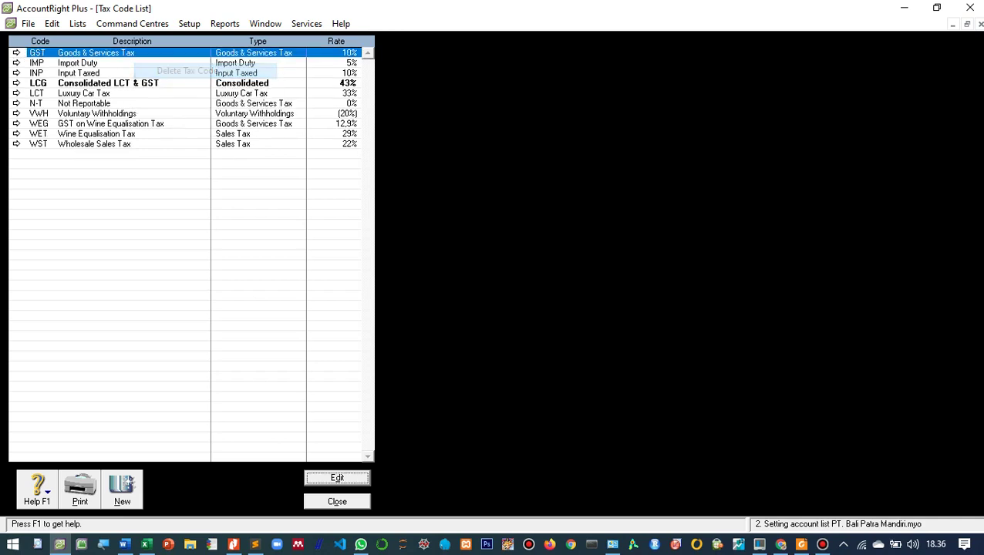
{"action": "left_click", "coordinate": [77, 63]}
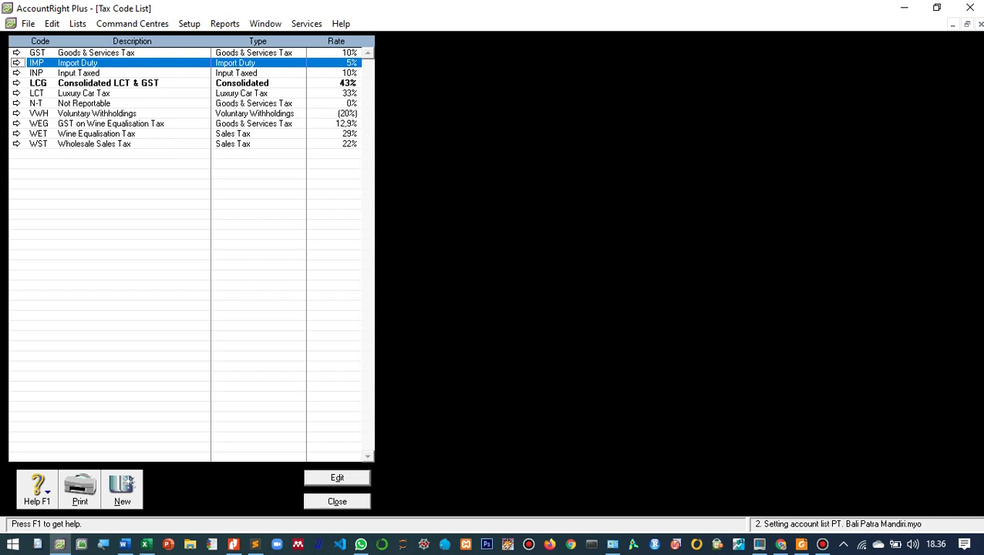
{"action": "right_click", "coordinate": [168, 62]}
{"action": "left_click", "coordinate": [189, 70]}
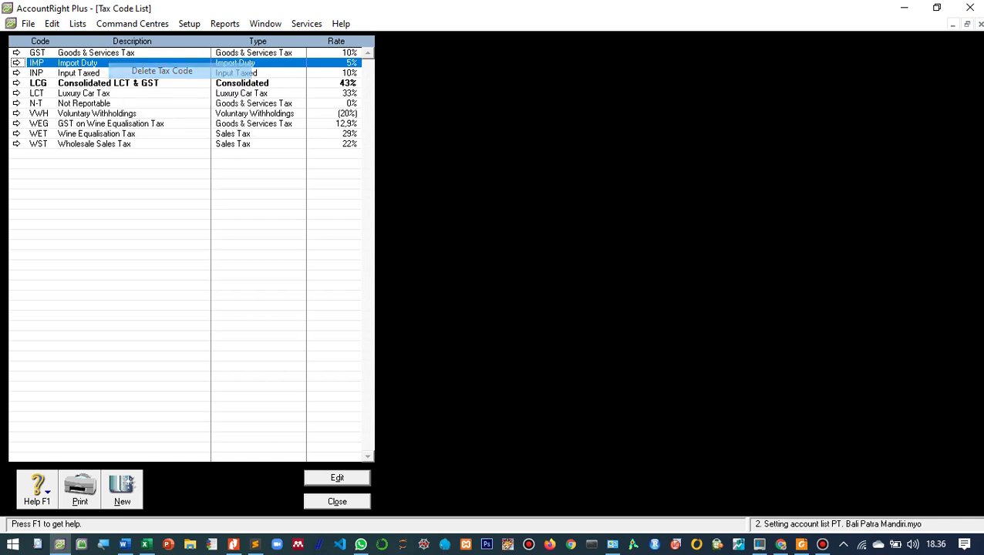
- Delete the INP (Input Taxed), LCG (Consolidated LCT & GST) and LCT (Luxury Car Tax) codes
{"action": "right_click", "coordinate": [125, 62]}
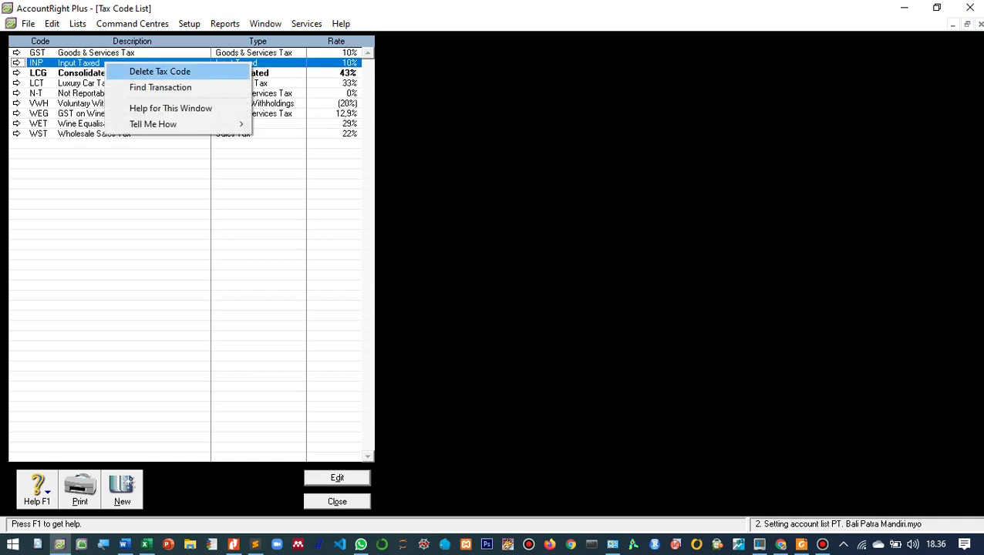
{"action": "left_click", "coordinate": [161, 71]}
{"action": "right_click", "coordinate": [125, 63]}
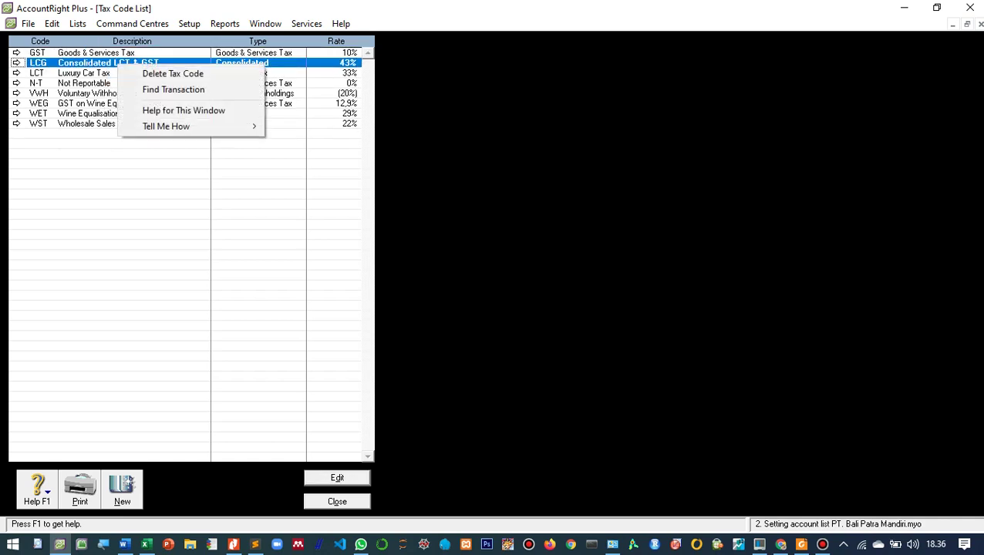
{"action": "left_click", "coordinate": [171, 72]}
{"action": "right_click", "coordinate": [117, 63]}
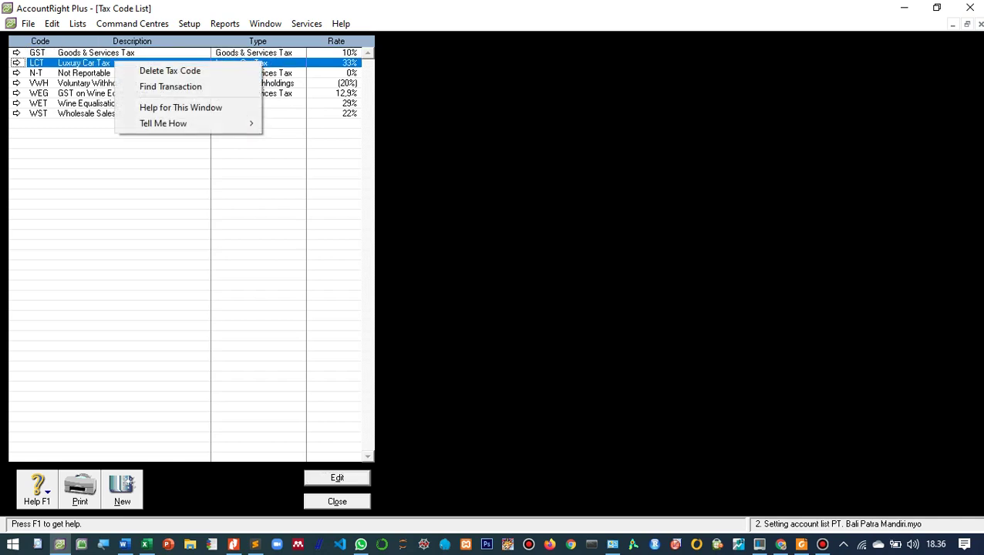
{"action": "left_click", "coordinate": [166, 71]}
- Delete the VWH (Voluntary Withholdings) and WEG (GST on Wine Equalisation Tax) codes, keeping N-T
{"action": "left_click", "coordinate": [117, 63]}
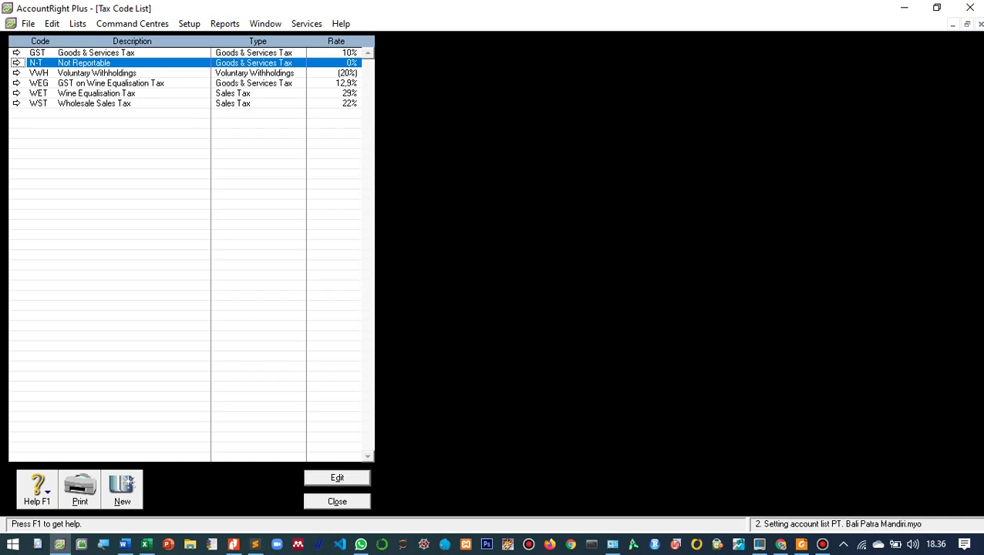
{"action": "left_click", "coordinate": [118, 73]}
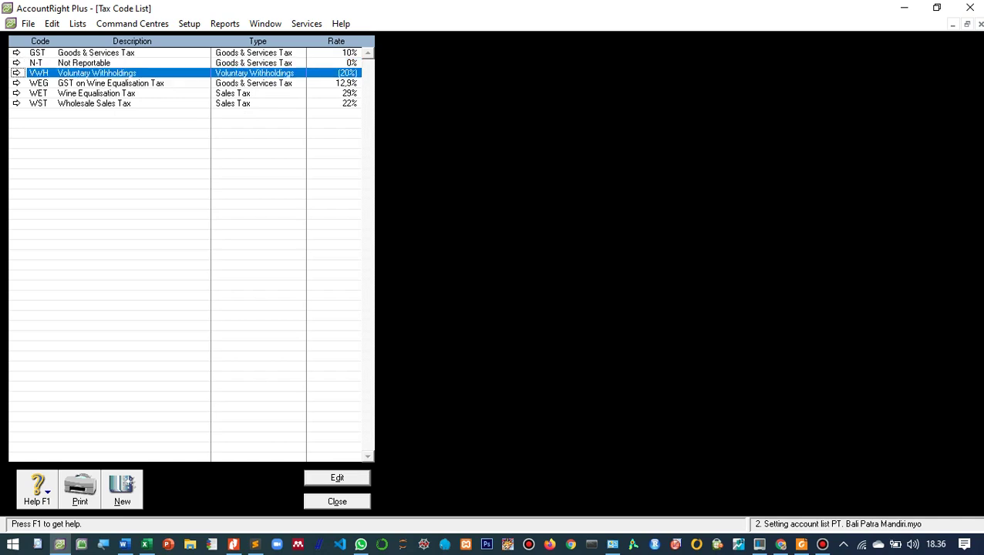
{"action": "right_click", "coordinate": [117, 72]}
{"action": "left_click", "coordinate": [166, 81]}
{"action": "left_click", "coordinate": [118, 73]}
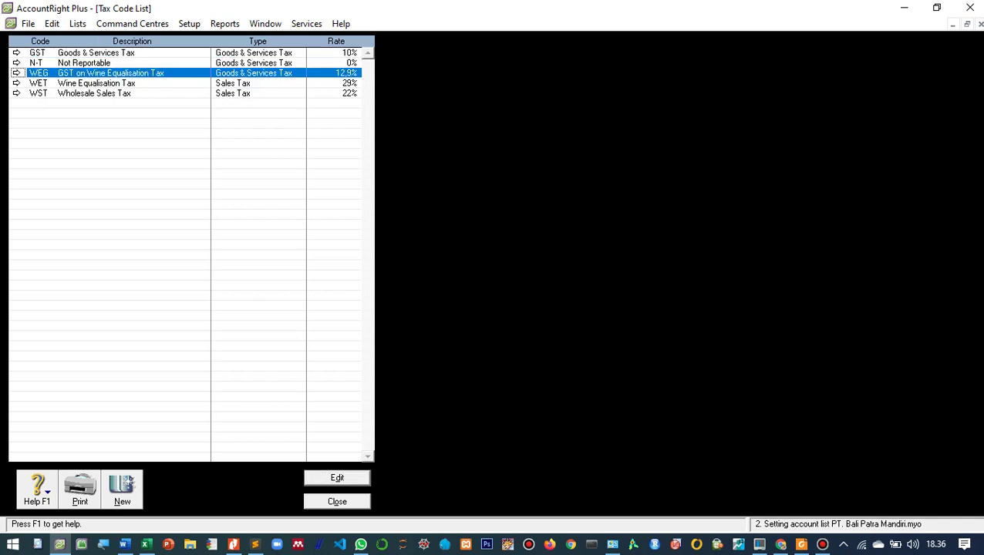
{"action": "right_click", "coordinate": [119, 73]}
{"action": "left_click", "coordinate": [174, 81]}
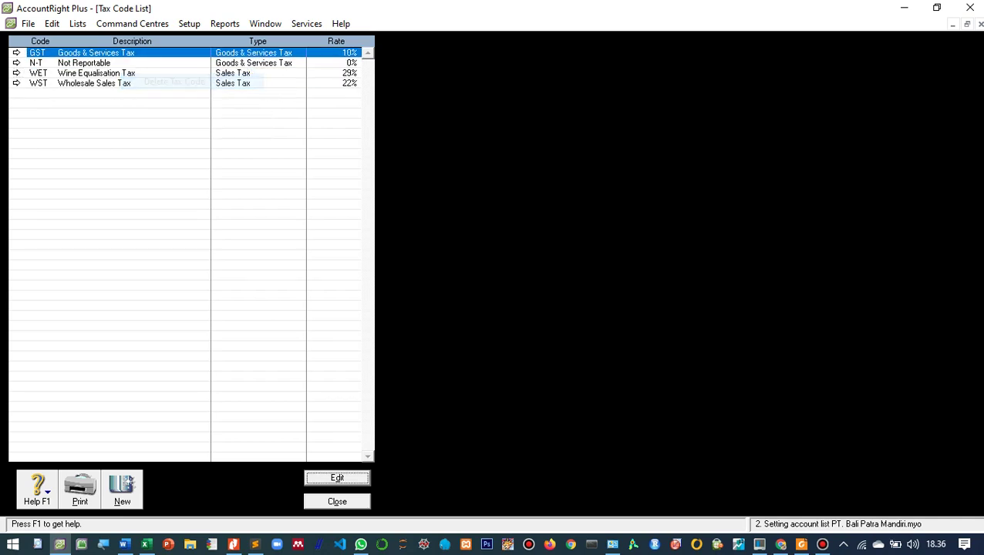
- Delete the WET (Wine Equalisation Tax) and WST (Wholesale Sales Tax) codes from the tax code list
{"action": "left_click", "coordinate": [119, 73]}
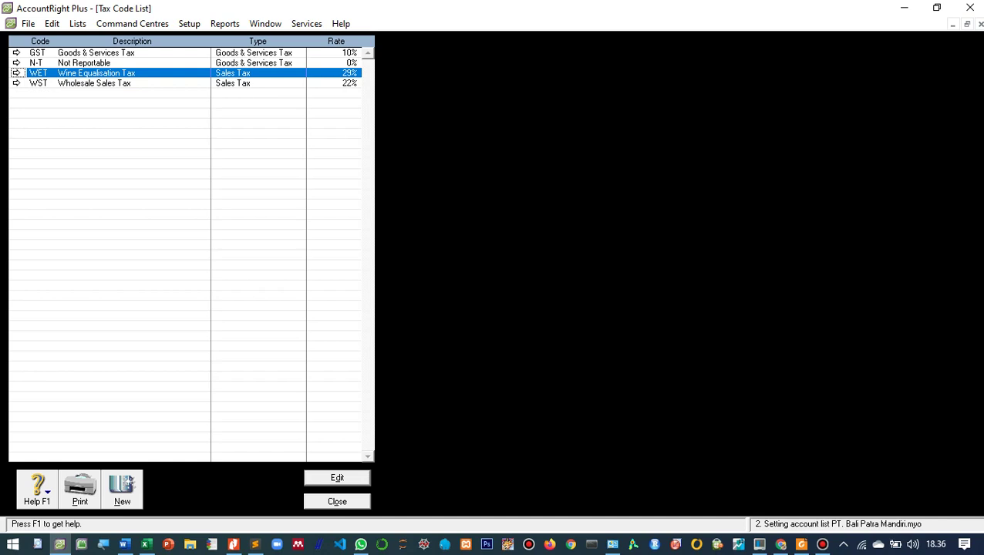
{"action": "right_click", "coordinate": [136, 73]}
{"action": "left_click", "coordinate": [174, 81]}
{"action": "left_click", "coordinate": [135, 73]}
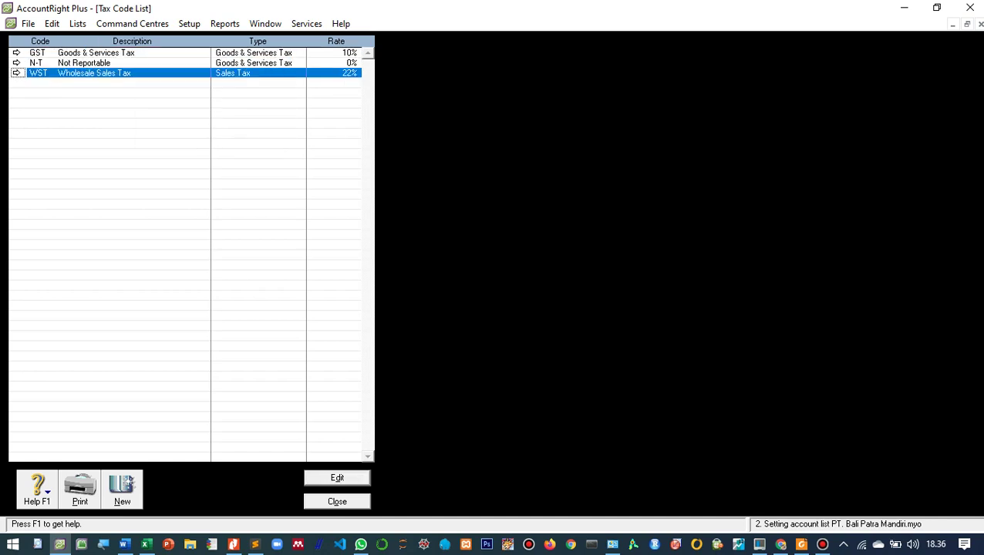
{"action": "right_click", "coordinate": [121, 72]}
{"action": "left_click", "coordinate": [165, 81]}
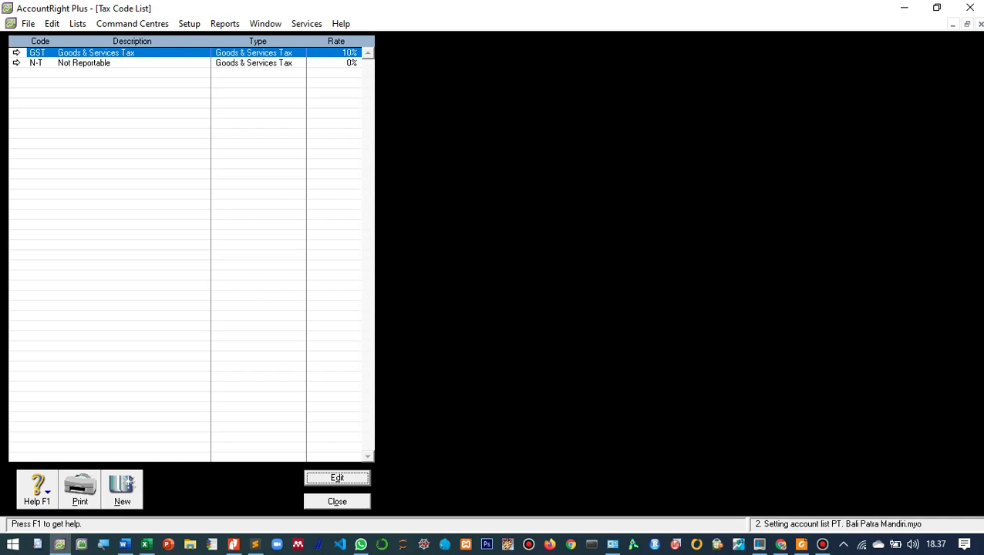
- Change the GST tax code to PPN with the description Pajak Pertambahan Nilai, and close the tax code list
{"action": "key", "text": "Return"}
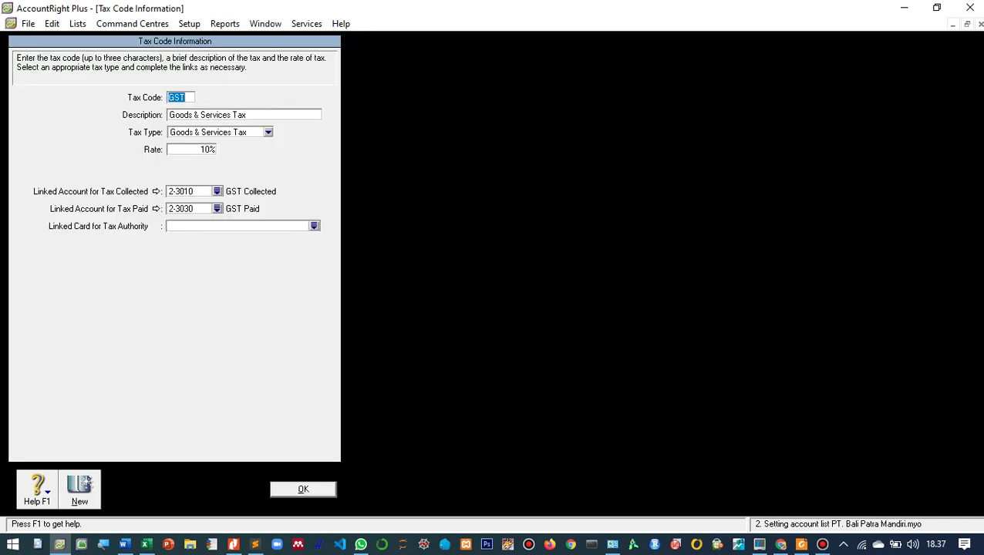
{"action": "type", "text": "PPN"}
{"action": "key", "text": "Tab"}
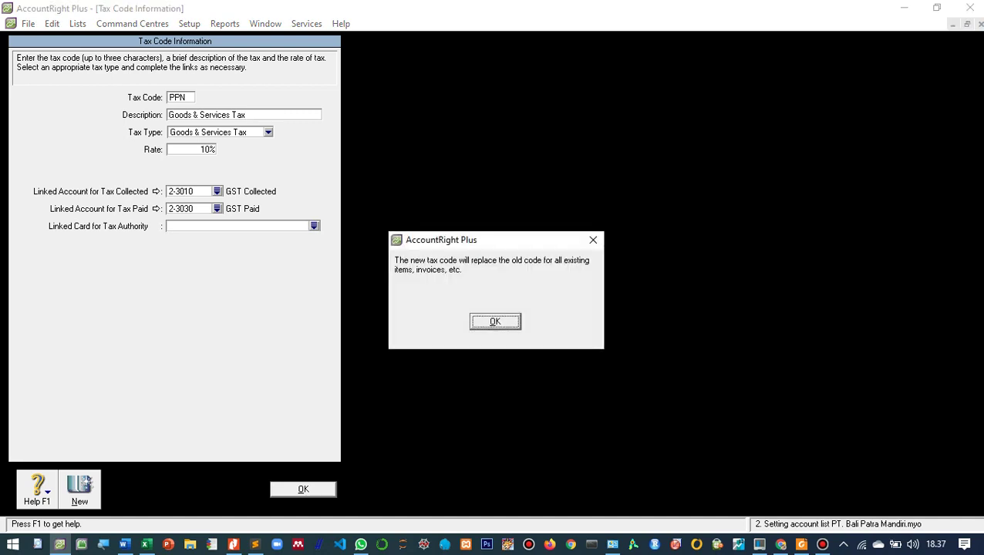
{"action": "key", "text": "Return"}
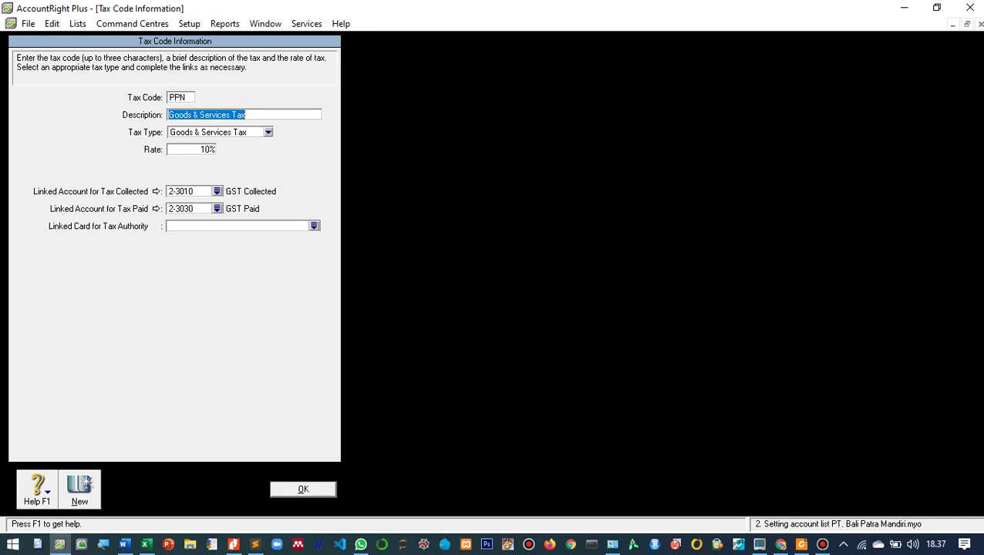
{"action": "type", "text": "Pajak ("}
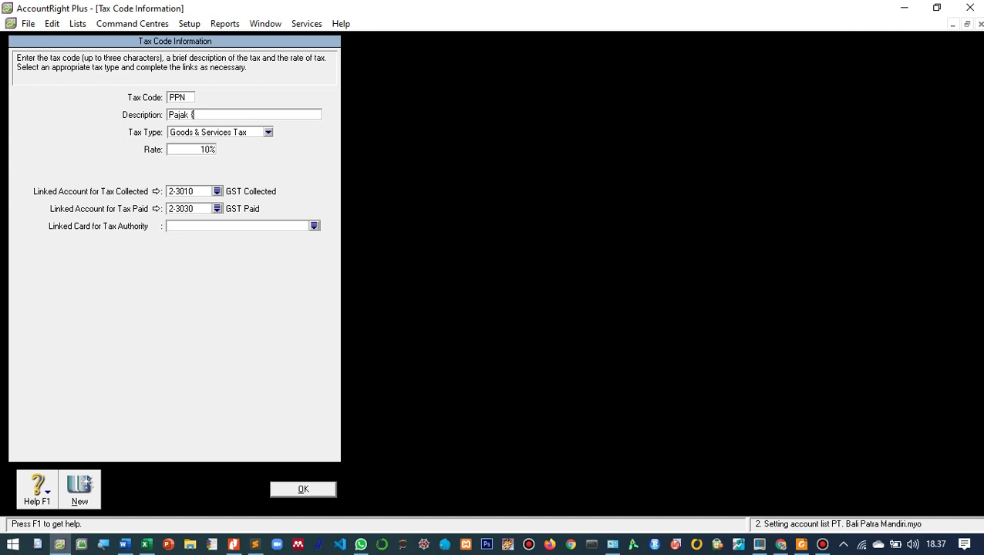
{"action": "key", "text": "BackSpace"}
{"action": "type", "text": "Pertambahan Nilai"}
{"action": "type", "text": "i"}
{"action": "key", "text": "Return"}
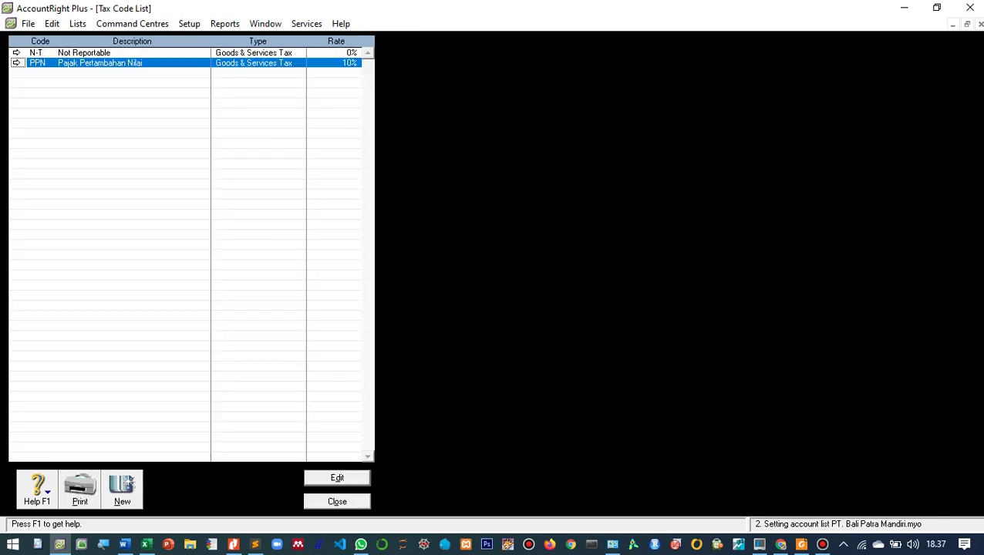
{"action": "key", "text": "Escape"}
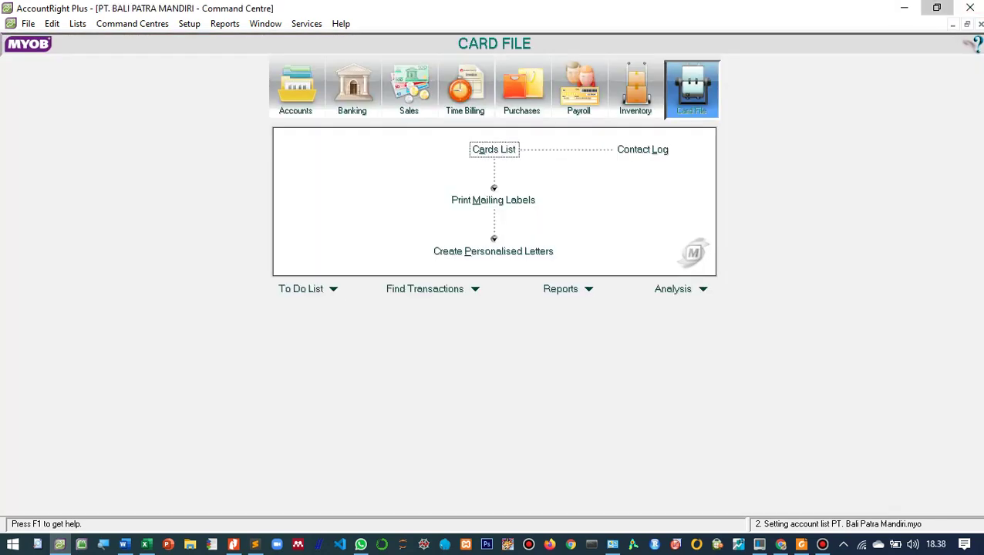
- Shrink the accounting window to sit beside the case PDF and show the Asset accounts in the Accounts List
{"action": "left_click", "coordinate": [937, 8]}
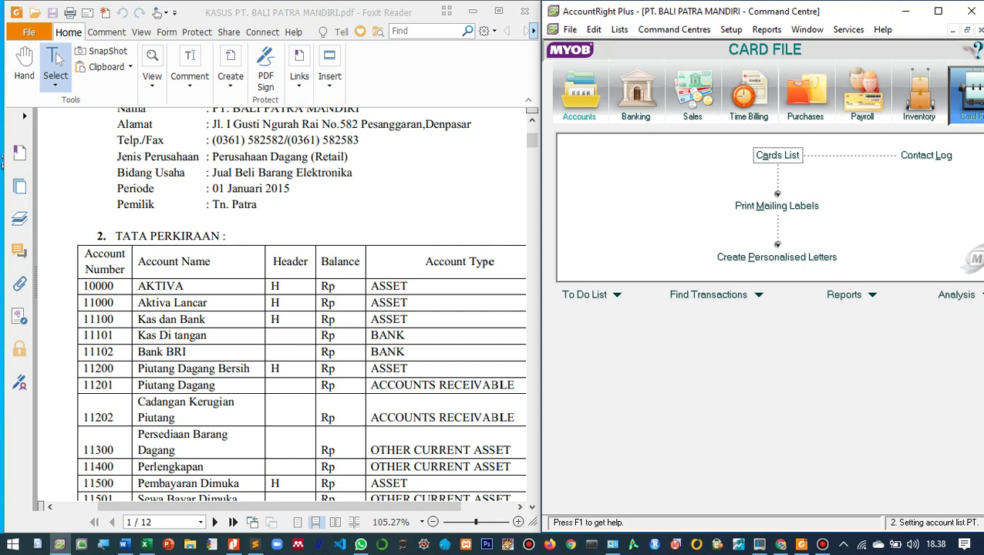
{"action": "left_click", "coordinate": [579, 96]}
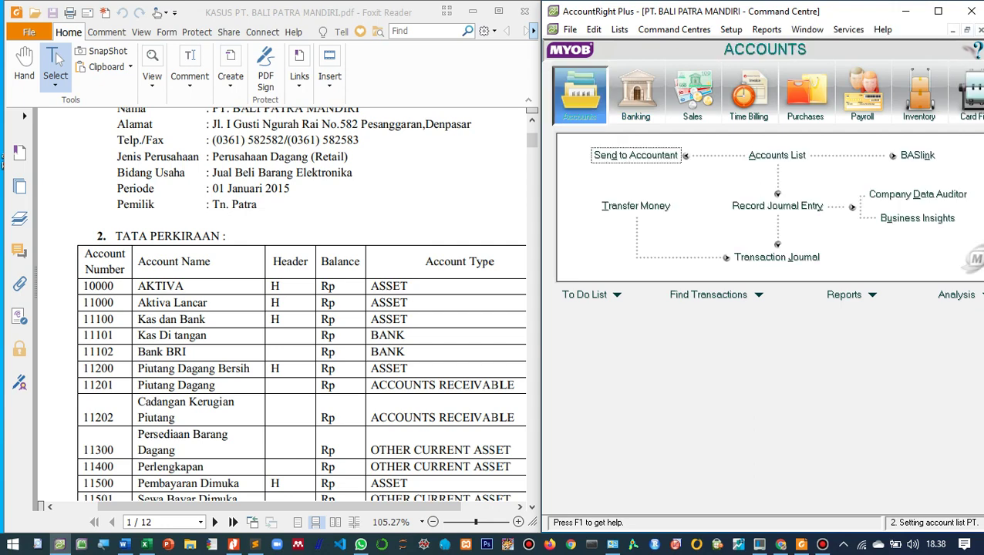
{"action": "left_click", "coordinate": [777, 155]}
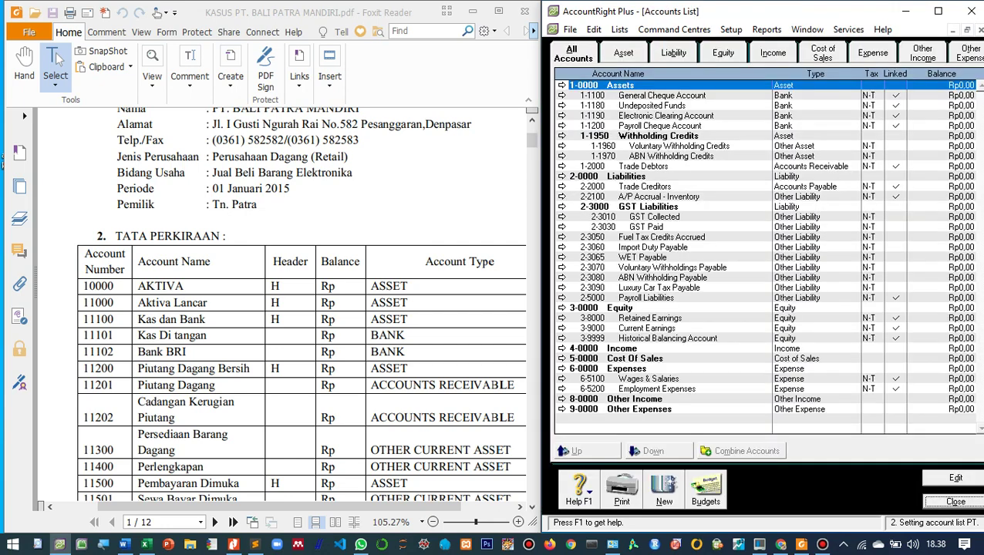
{"action": "key", "text": "ctrl+Tab"}
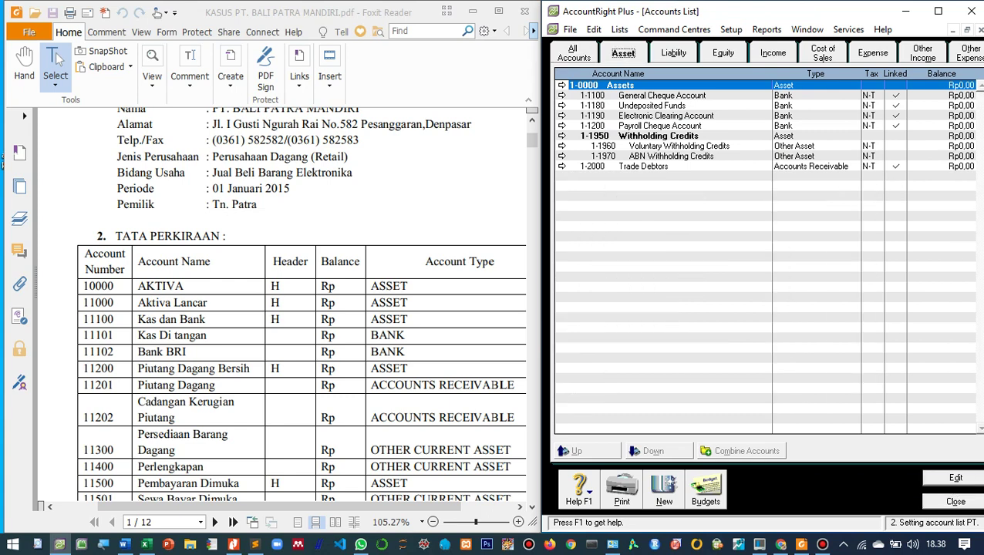
{"action": "scroll", "coordinate": [301, 304], "scroll_direction": "down", "scroll_amount": 1}
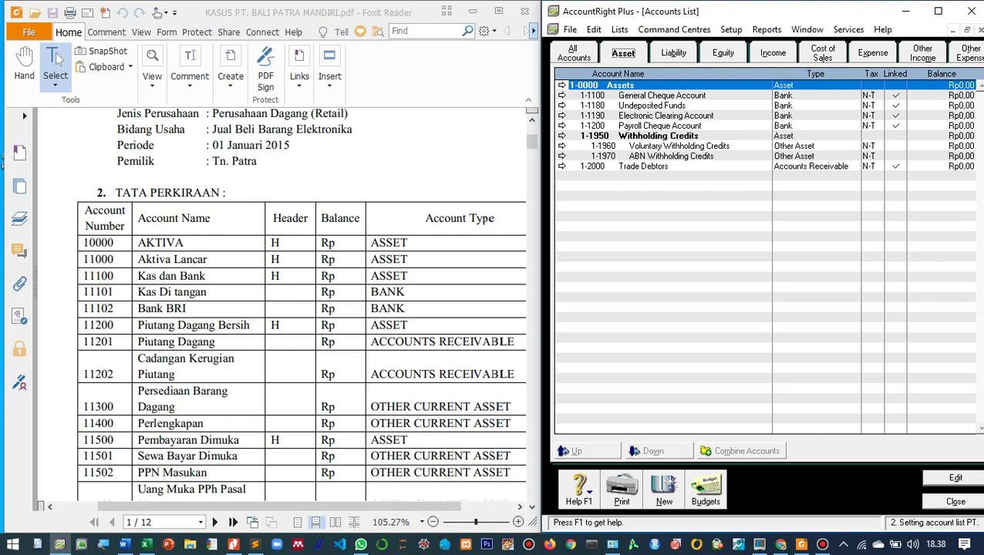
- Rename the asset header account 1-0000 as AKTIVA
{"action": "key", "text": "Return"}
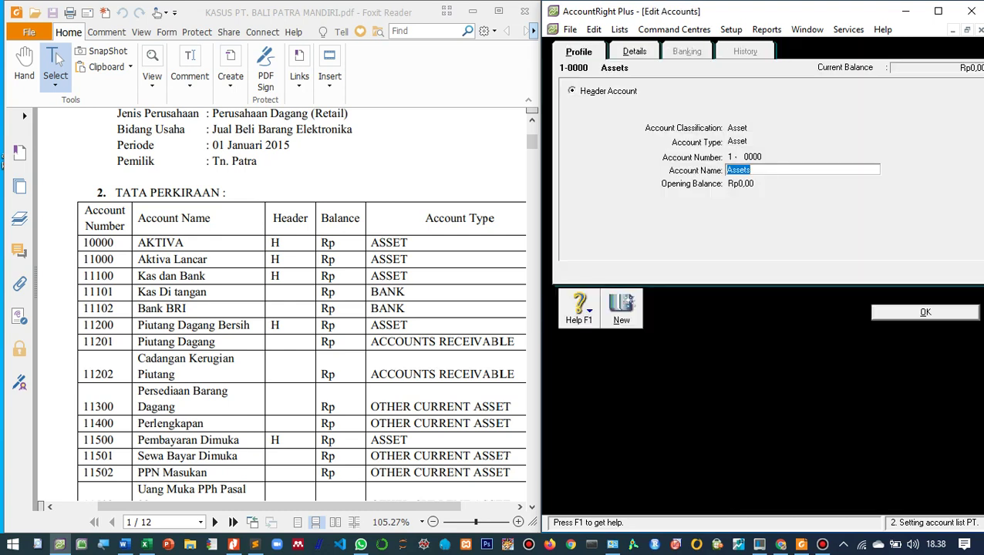
{"action": "type", "text": "AKTIVA"}
{"action": "key", "text": "Return"}
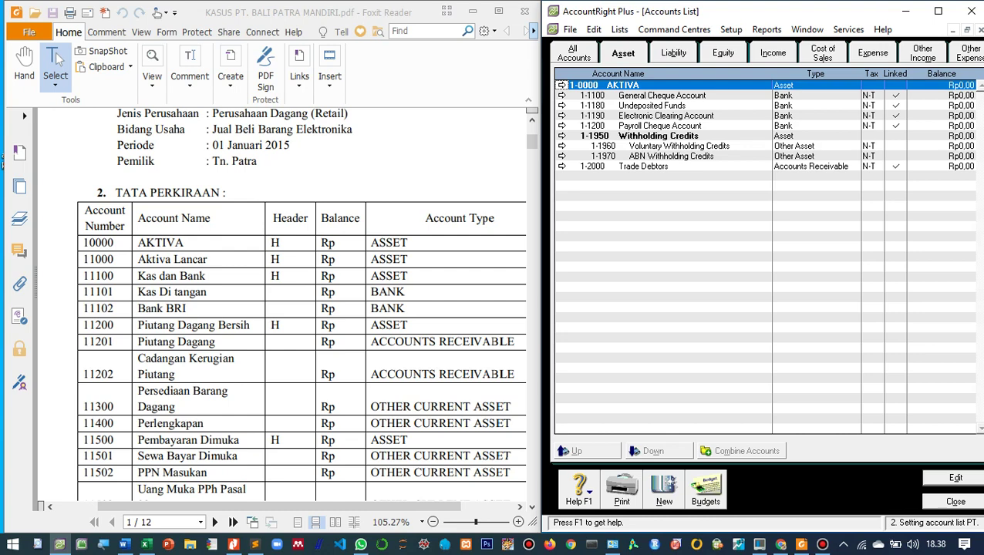
- Create an asset header account numbered 1-1000 and named Aktiva Lancar
{"action": "left_click", "coordinate": [664, 490]}
{"action": "left_click", "coordinate": [571, 90]}
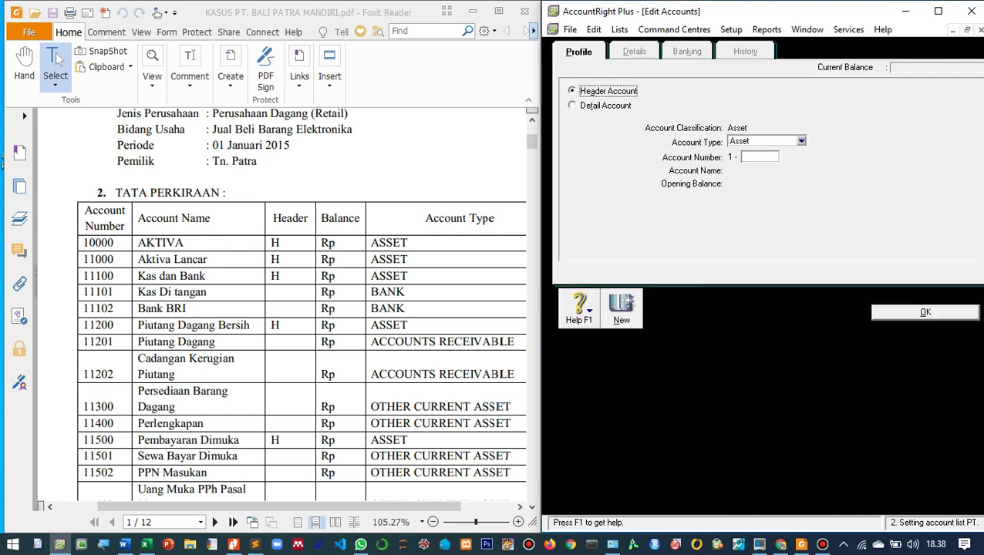
{"action": "left_click", "coordinate": [756, 157]}
{"action": "type", "text": "1000"}
{"action": "key", "text": "Tab"}
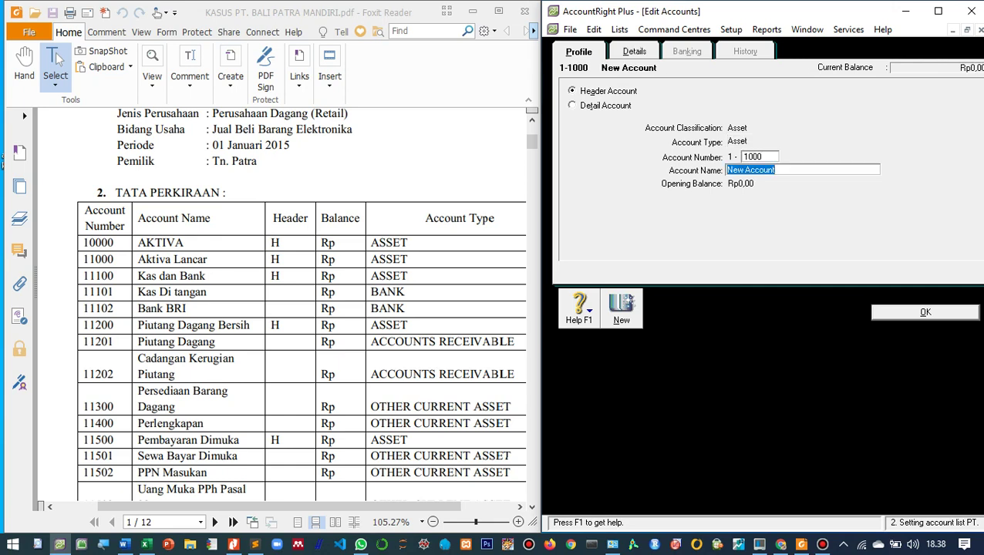
{"action": "type", "text": "Aktiva Lancar"}
{"action": "key", "text": "Return"}
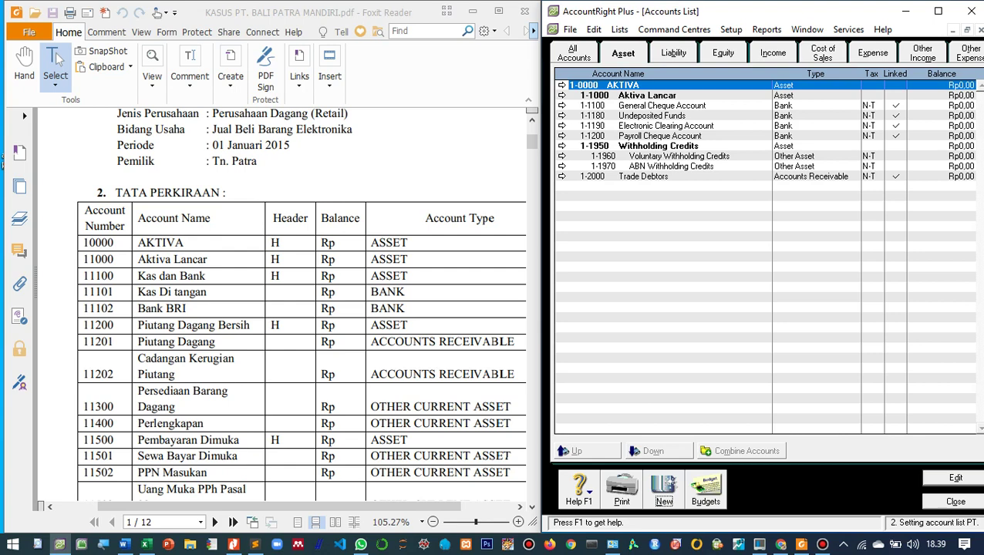
{"action": "left_click", "coordinate": [58, 62]}
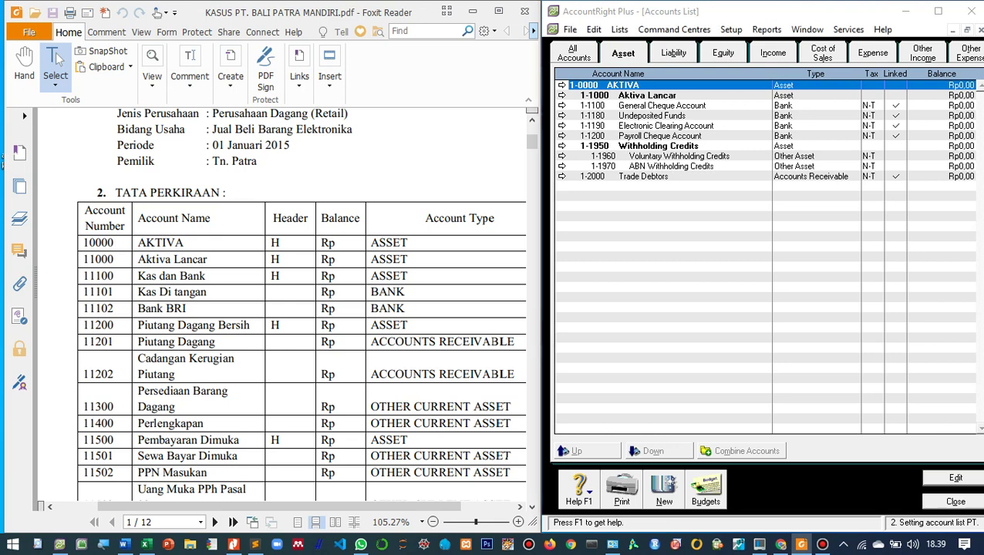
{"action": "key", "text": "ctrl+n"}
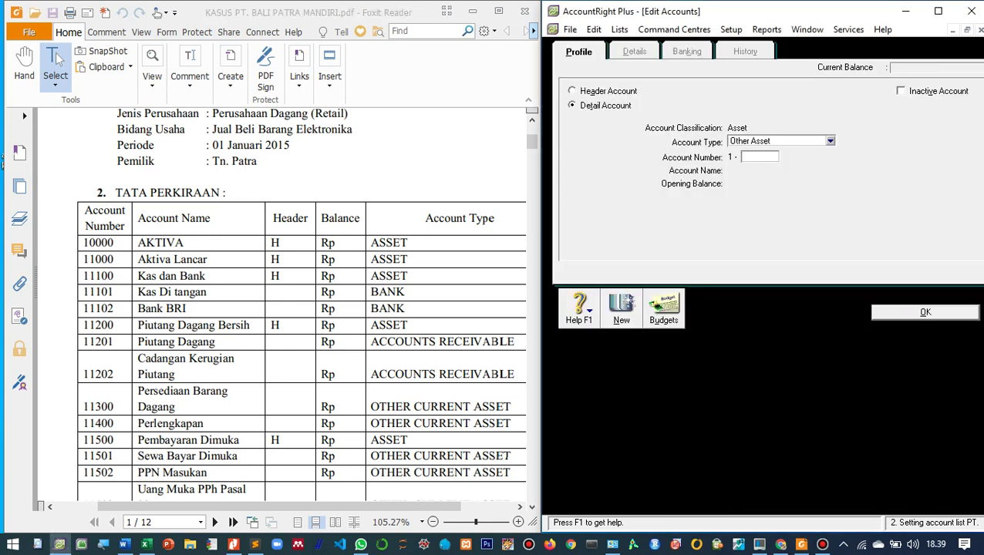
{"action": "key", "text": "alt+Down"}
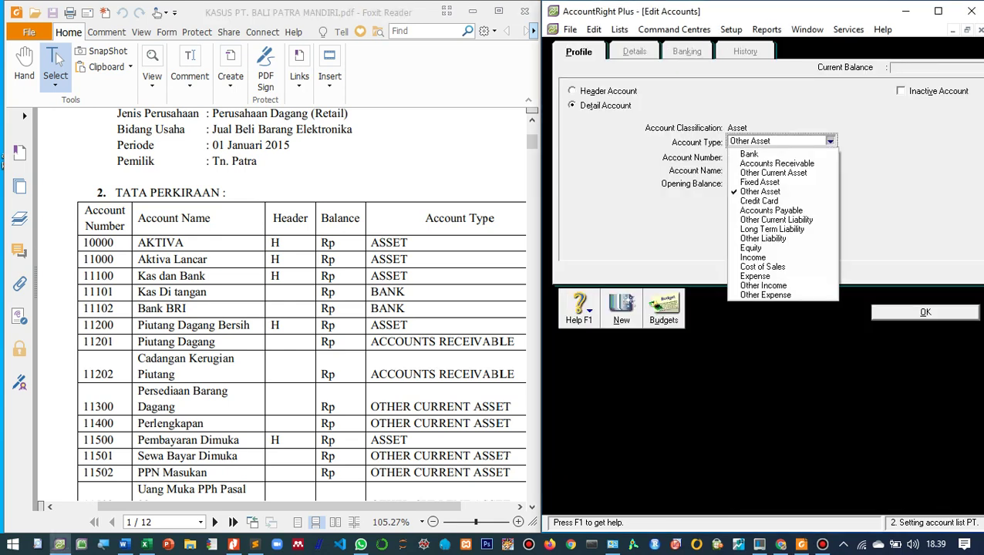
{"action": "key", "text": "alt+h"}
{"action": "left_click", "coordinate": [745, 157]}
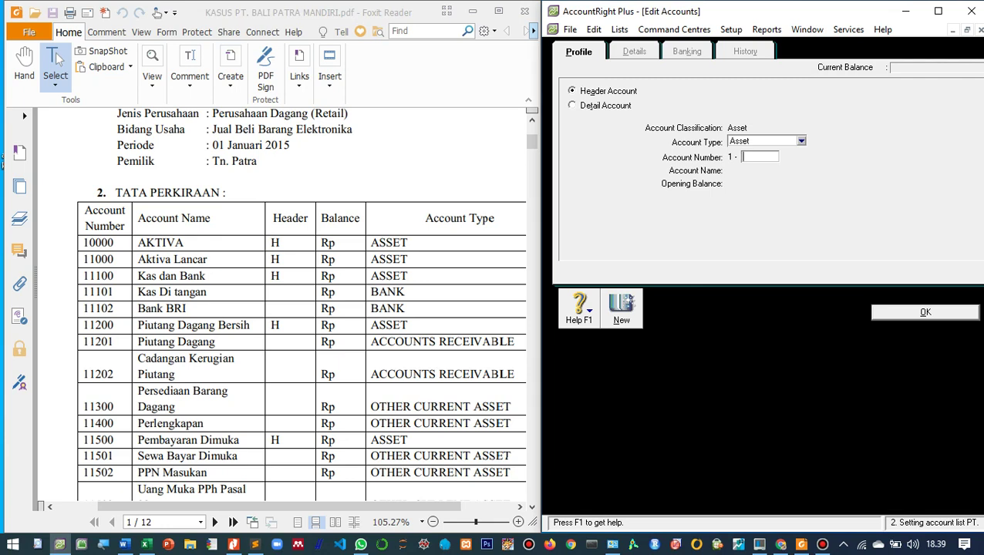
{"action": "type", "text": "11000"}
{"action": "key", "text": "Tab"}
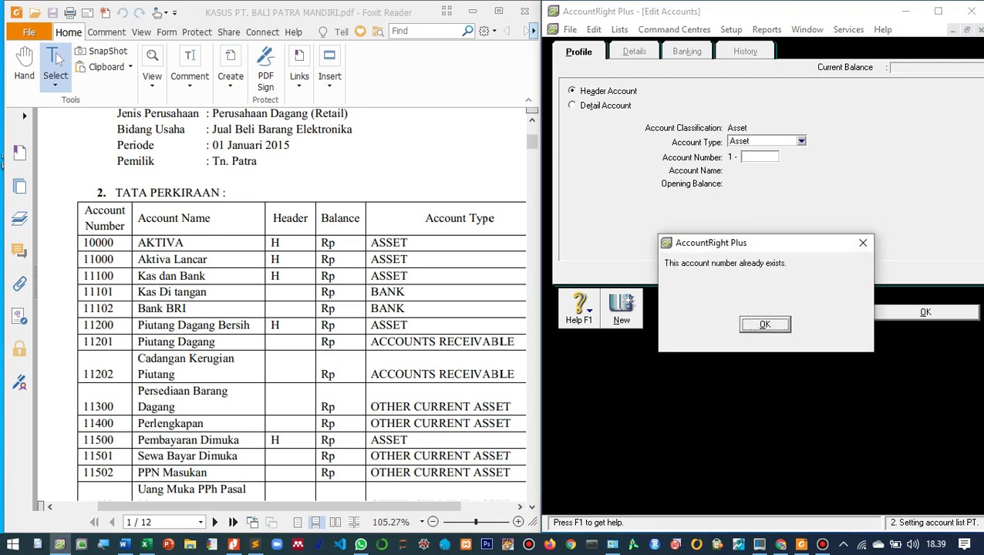
{"action": "key", "text": "Return"}
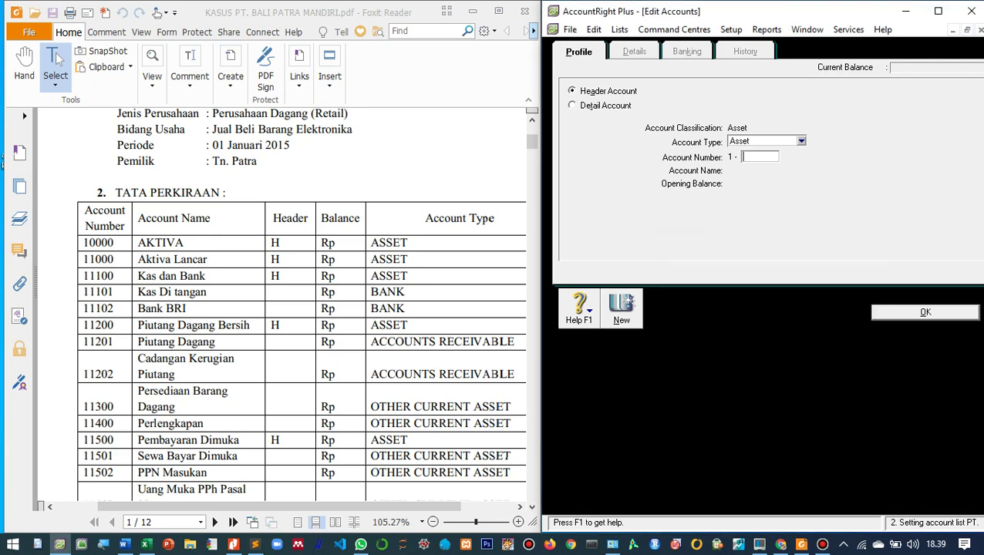
{"action": "key", "text": "Escape"}
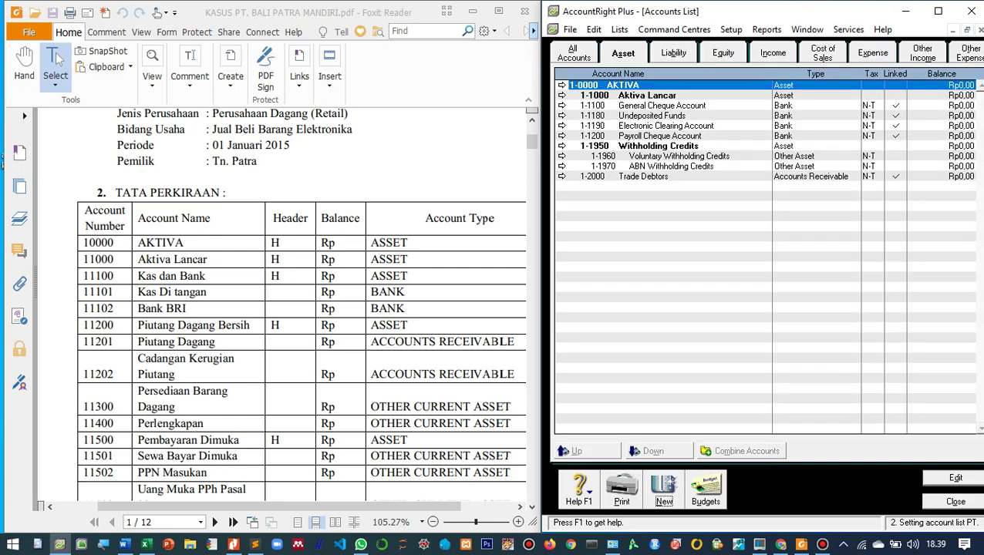
- Change the account number of General Cheque Account to 1-1109
{"action": "key", "text": "Down"}
{"action": "key", "text": "Down"}
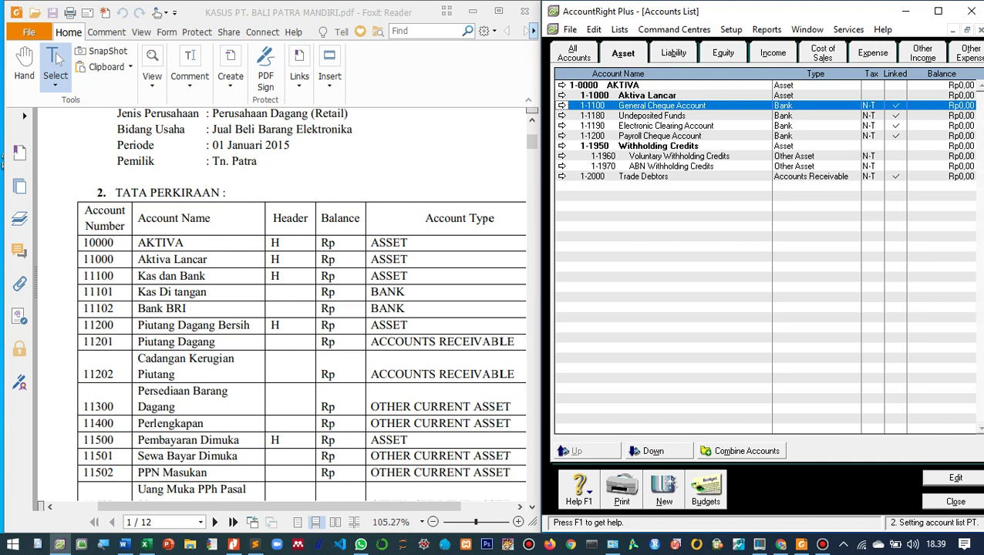
{"action": "key", "text": "Return"}
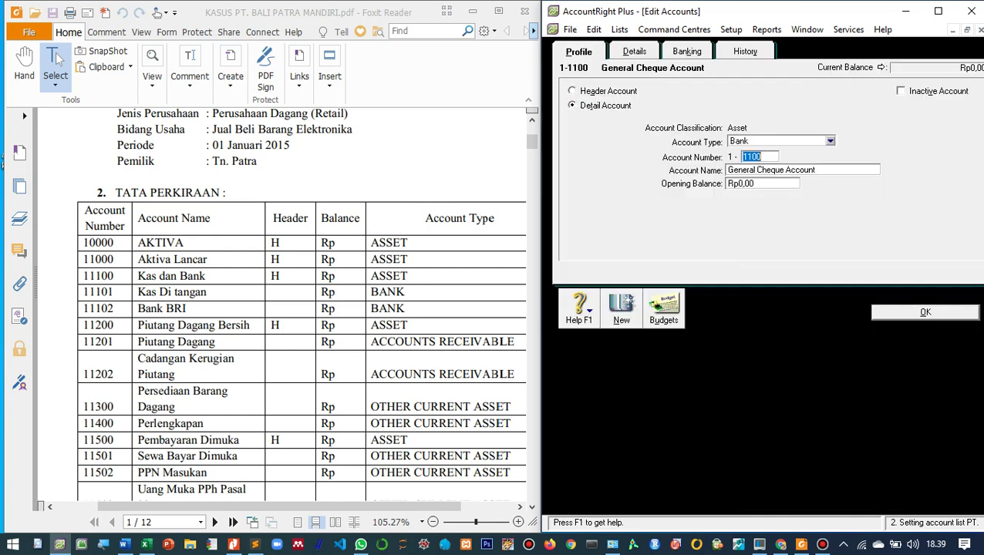
{"action": "key", "text": "End"}
{"action": "key", "text": "BackSpace"}
{"action": "type", "text": "9"}
{"action": "key", "text": "Tab"}
{"action": "key", "text": "Return"}
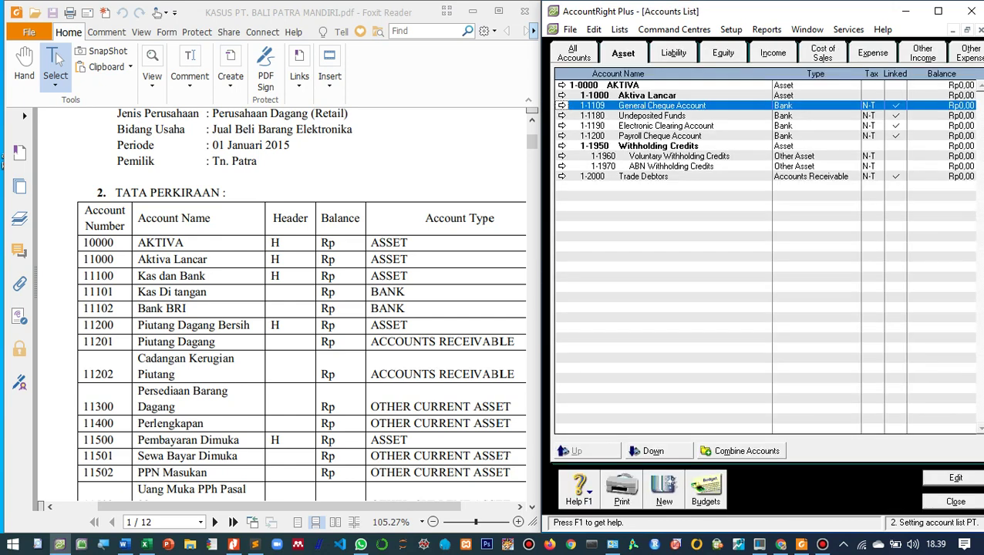
- Create an asset header account numbered 1-1100 and named Kas dan Bank
{"action": "key", "text": "ctrl+n"}
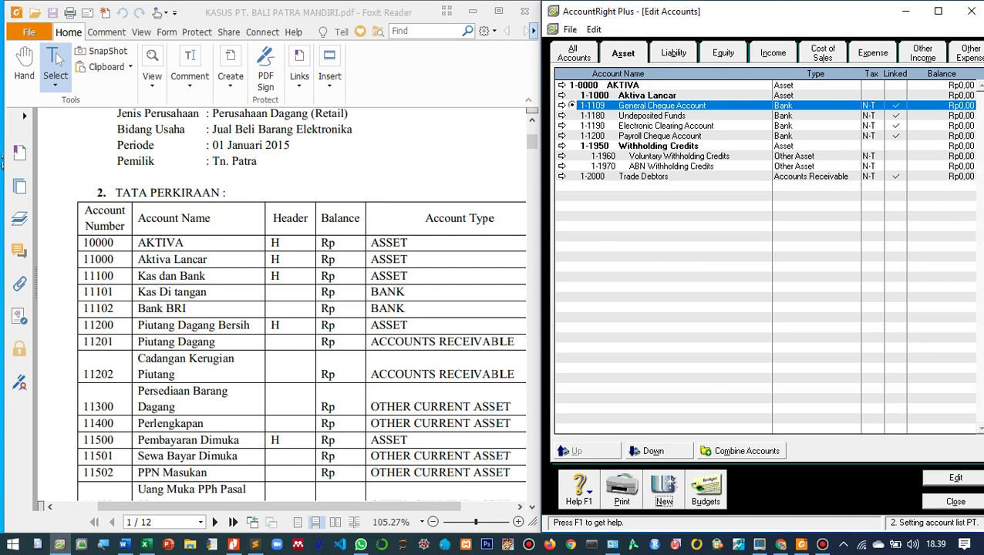
{"action": "key", "text": "alt+a"}
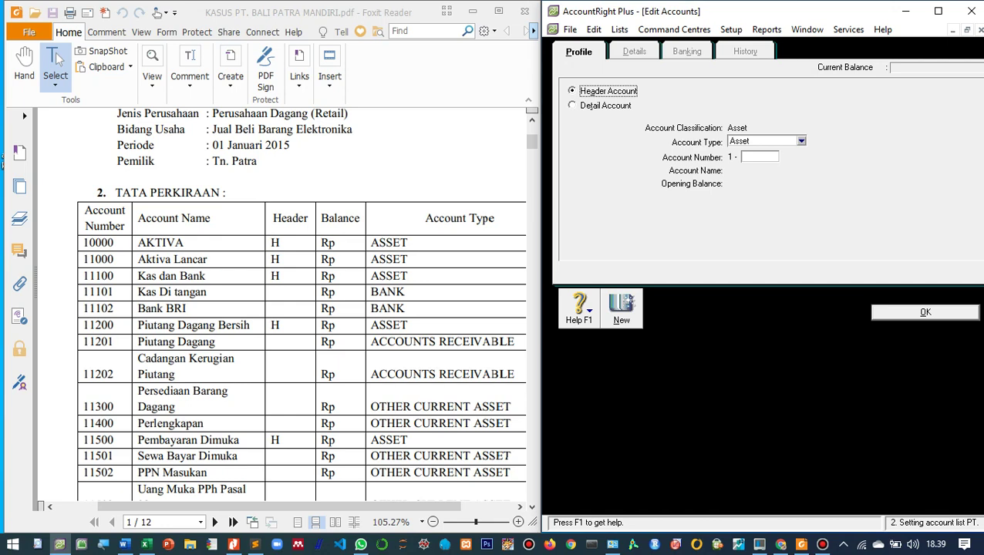
{"action": "left_click", "coordinate": [760, 156]}
{"action": "type", "text": "1100"}
{"action": "key", "text": "Tab"}
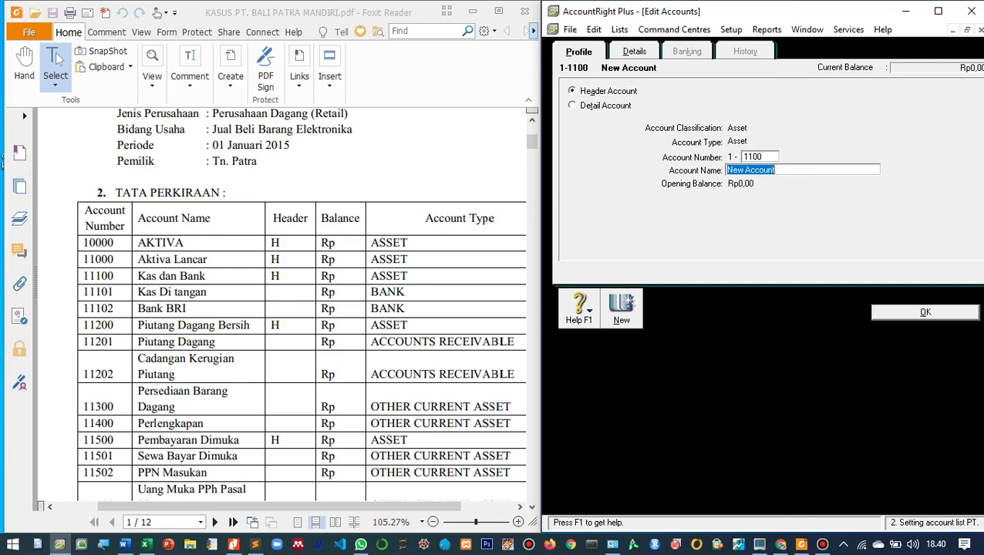
{"action": "type", "text": "Kas dan Bank"}
{"action": "key", "text": "Tab"}
{"action": "key", "text": "Return"}
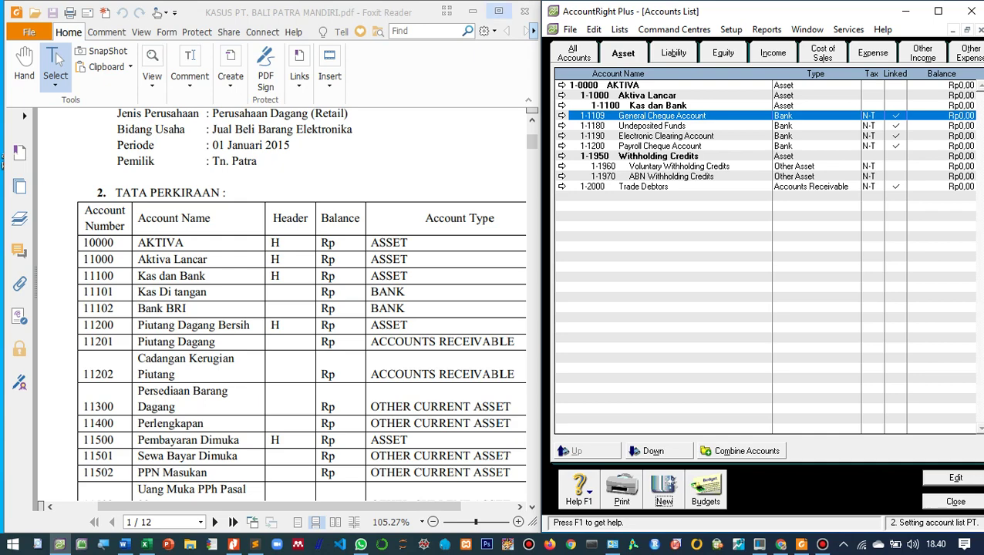
- Enlarge the case PDF and look through its TATA PERKIRAAN chart of accounts down to the expense accounts
{"action": "left_click", "coordinate": [498, 11]}
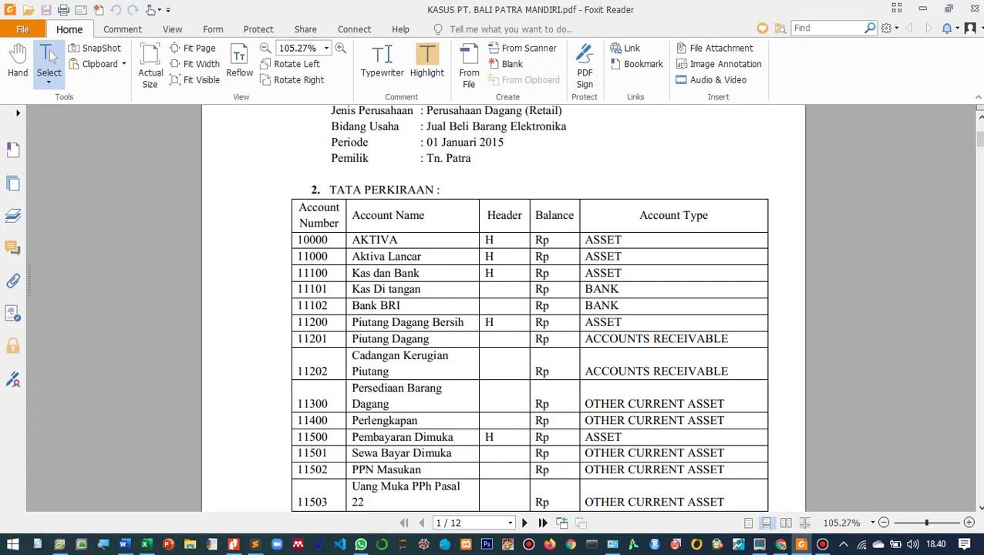
{"action": "key", "text": "Down"}
{"action": "key", "text": "Down"}
{"action": "key", "text": "Down"}
{"action": "key", "text": "Down"}
{"action": "key", "text": "Down"}
{"action": "key", "text": "Down"}
{"action": "key", "text": "Down"}
{"action": "key", "text": "Down"}
{"action": "key", "text": "Down"}
{"action": "key", "text": "Down"}
{"action": "key", "text": "Down"}
{"action": "key", "text": "Down"}
{"action": "key", "text": "Down"}
{"action": "key", "text": "Down"}
{"action": "key", "text": "Down"}
{"action": "key", "text": "Down"}
{"action": "key", "text": "Down"}
{"action": "key", "text": "Down"}
{"action": "key", "text": "Down"}
{"action": "key", "text": "Down"}
{"action": "key", "text": "Down"}
{"action": "key", "text": "Down"}
{"action": "key", "text": "Down"}
{"action": "key", "text": "Down"}
{"action": "key", "text": "Down"}
{"action": "key", "text": "Down"}
{"action": "key", "text": "Down"}
{"action": "key", "text": "Down"}
{"action": "key", "text": "Down"}
{"action": "key", "text": "Down"}
{"action": "key", "text": "Down"}
{"action": "key", "text": "Down"}
{"action": "key", "text": "Down"}
{"action": "key", "text": "Down"}
{"action": "key", "text": "Down"}
{"action": "key", "text": "Down"}
{"action": "key", "text": "Down"}
{"action": "key", "text": "Down"}
{"action": "key", "text": "Down"}
{"action": "key", "text": "Down"}
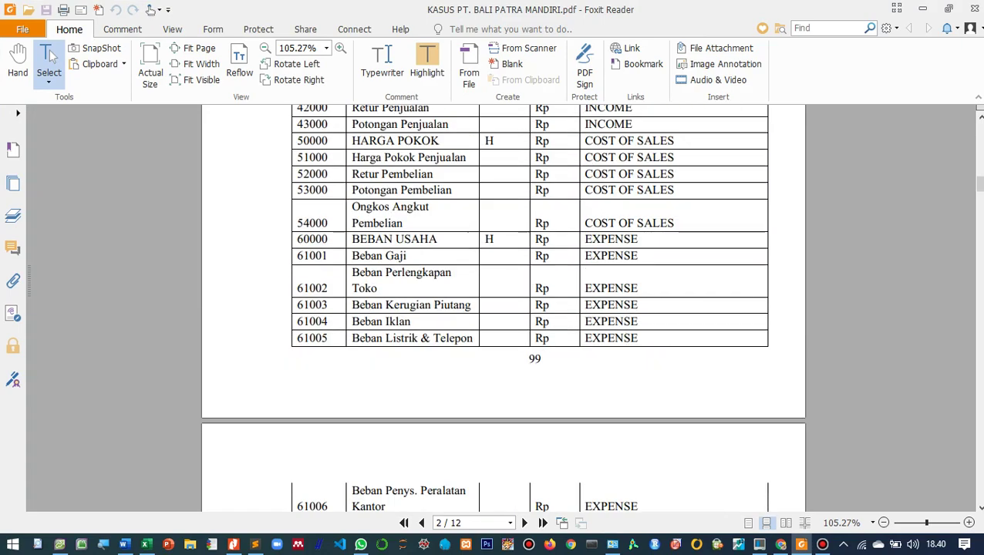
- Look through the case PDF from the account balances and accounting policies past the inventory, receivables and payables lists to the December 2015 transactions
{"action": "key", "text": "Down"}
{"action": "key", "text": "Down"}
{"action": "key", "text": "Down"}
{"action": "key", "text": "Down"}
{"action": "key", "text": "Down"}
{"action": "key", "text": "Down"}
{"action": "key", "text": "Down"}
{"action": "key", "text": "Down"}
{"action": "key", "text": "Down"}
{"action": "key", "text": "Down"}
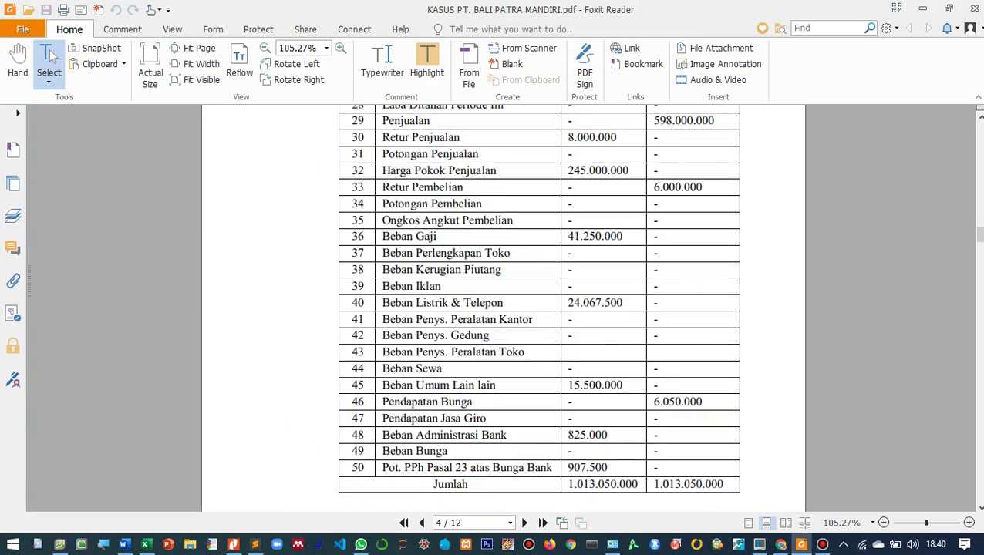
{"action": "key", "text": "Down"}
{"action": "key", "text": "Down"}
{"action": "key", "text": "Down"}
{"action": "key", "text": "Down"}
{"action": "key", "text": "Down"}
{"action": "key", "text": "Down"}
{"action": "key", "text": "Down"}
{"action": "key", "text": "Down"}
{"action": "key", "text": "Down"}
{"action": "key", "text": "Down"}
{"action": "key", "text": "Down"}
{"action": "key", "text": "Down"}
{"action": "key", "text": "Down"}
{"action": "key", "text": "Down"}
{"action": "key", "text": "Down"}
{"action": "key", "text": "Down"}
{"action": "key", "text": "Down"}
{"action": "key", "text": "Down"}
{"action": "key", "text": "Down"}
{"action": "key", "text": "Down"}
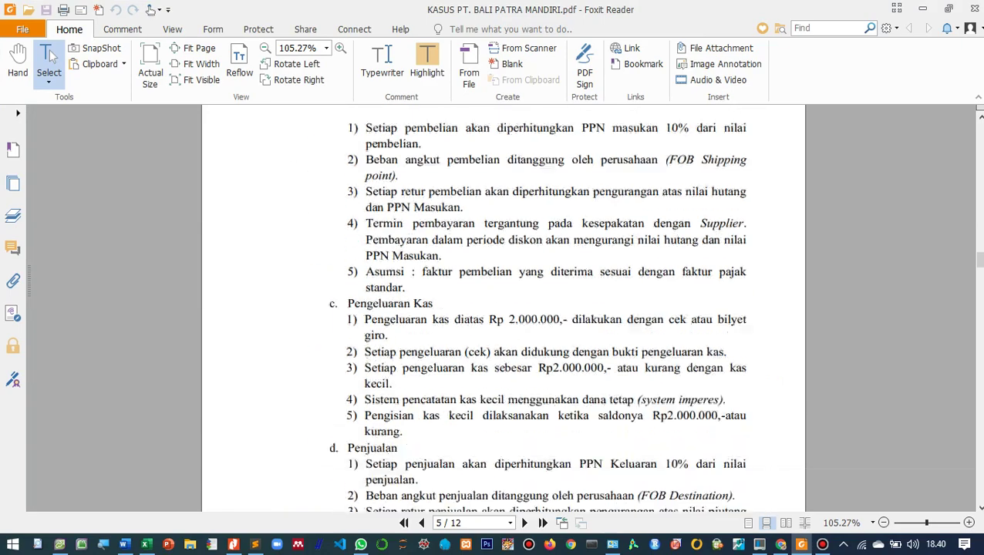
{"action": "key", "text": "Down"}
{"action": "key", "text": "Down"}
{"action": "key", "text": "Down"}
{"action": "key", "text": "Down"}
{"action": "key", "text": "Down"}
{"action": "key", "text": "Down"}
{"action": "key", "text": "Down"}
{"action": "key", "text": "Down"}
{"action": "key", "text": "Down"}
{"action": "key", "text": "Down"}
{"action": "key", "text": "Down"}
{"action": "key", "text": "Down"}
{"action": "key", "text": "Down"}
{"action": "key", "text": "Down"}
{"action": "key", "text": "Down"}
{"action": "key", "text": "Down"}
{"action": "key", "text": "Down"}
{"action": "key", "text": "Down"}
{"action": "key", "text": "Down"}
{"action": "key", "text": "Down"}
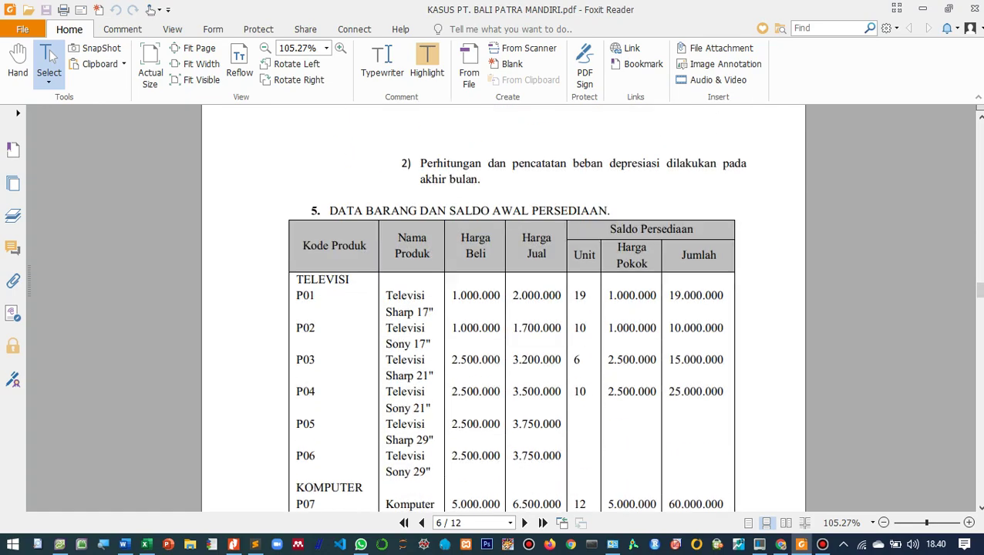
{"action": "key", "text": "Down"}
{"action": "key", "text": "Down"}
{"action": "key", "text": "Down"}
{"action": "key", "text": "Down"}
{"action": "key", "text": "Down"}
{"action": "key", "text": "Down"}
{"action": "key", "text": "Down"}
{"action": "key", "text": "Down"}
{"action": "key", "text": "Down"}
{"action": "key", "text": "Down"}
{"action": "key", "text": "Down"}
{"action": "key", "text": "Down"}
{"action": "key", "text": "Down"}
{"action": "key", "text": "Down"}
{"action": "key", "text": "Down"}
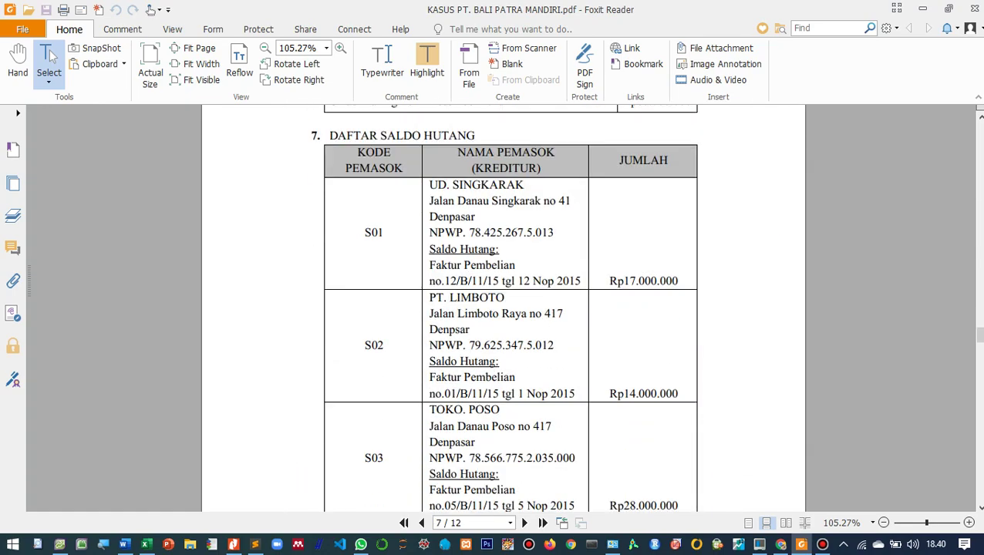
{"action": "key", "text": "Up"}
{"action": "key", "text": "Up"}
{"action": "key", "text": "Up"}
{"action": "key", "text": "Up"}
{"action": "key", "text": "Up"}
{"action": "key", "text": "Up"}
{"action": "key", "text": "Up"}
{"action": "key", "text": "Up"}
{"action": "key", "text": "Up"}
{"action": "key", "text": "Up"}
{"action": "key", "text": "Up"}
{"action": "key", "text": "Up"}
{"action": "key", "text": "Up"}
{"action": "key", "text": "Up"}
{"action": "key", "text": "Up"}
{"action": "key", "text": "Up"}
{"action": "key", "text": "Up"}
{"action": "key", "text": "Up"}
{"action": "key", "text": "Up"}
{"action": "key", "text": "Up"}
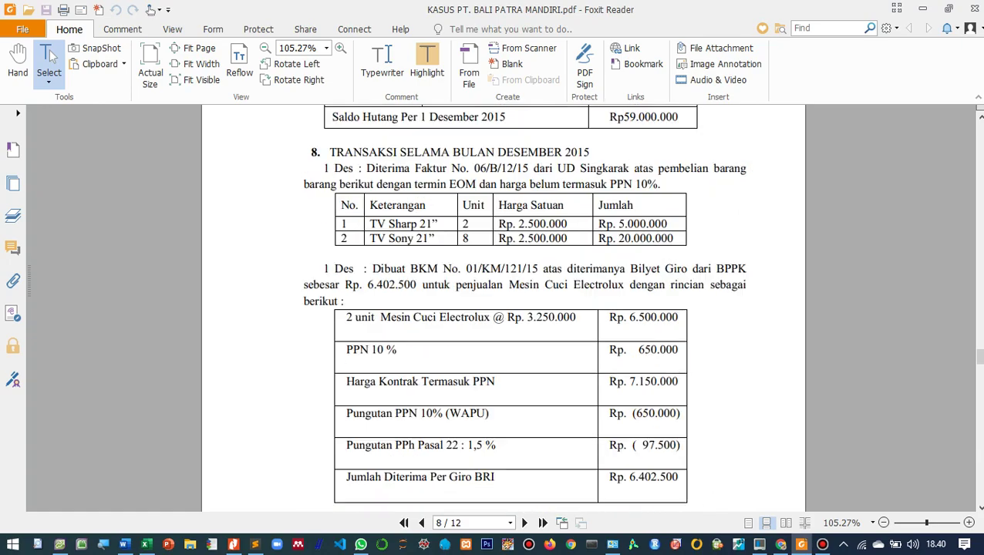
- Review the case PDF backwards from the December transactions through the receivables list and accounting policies to the account balance table
{"action": "key", "text": "Up"}
{"action": "key", "text": "Up"}
{"action": "key", "text": "Up"}
{"action": "key", "text": "Up"}
{"action": "key", "text": "Up"}
{"action": "key", "text": "Up"}
{"action": "key", "text": "Up"}
{"action": "key", "text": "Up"}
{"action": "key", "text": "Up"}
{"action": "key", "text": "Up"}
{"action": "key", "text": "Up"}
{"action": "key", "text": "Up"}
{"action": "key", "text": "Up"}
{"action": "key", "text": "Up"}
{"action": "key", "text": "Up"}
{"action": "key", "text": "Up"}
{"action": "key", "text": "Up"}
{"action": "key", "text": "Up"}
{"action": "key", "text": "Up"}
{"action": "key", "text": "Up"}
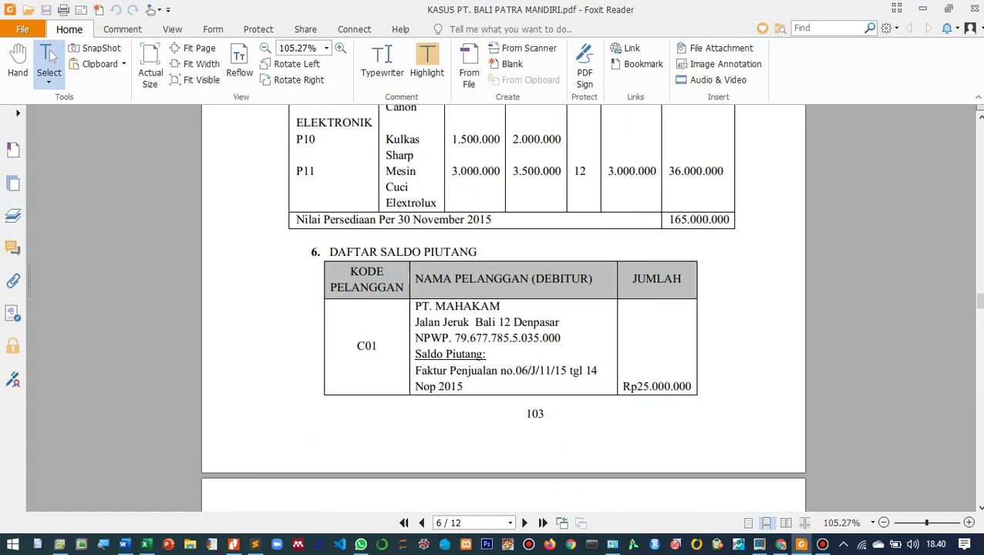
{"action": "key", "text": "Up"}
{"action": "key", "text": "Up"}
{"action": "key", "text": "Up"}
{"action": "key", "text": "Up"}
{"action": "key", "text": "Up"}
{"action": "key", "text": "Up"}
{"action": "key", "text": "Up"}
{"action": "key", "text": "Up"}
{"action": "key", "text": "Up"}
{"action": "key", "text": "Up"}
{"action": "key", "text": "Up"}
{"action": "key", "text": "Up"}
{"action": "key", "text": "Up"}
{"action": "key", "text": "Up"}
{"action": "key", "text": "Up"}
{"action": "key", "text": "Up"}
{"action": "key", "text": "Up"}
{"action": "key", "text": "Up"}
{"action": "key", "text": "Up"}
{"action": "key", "text": "Up"}
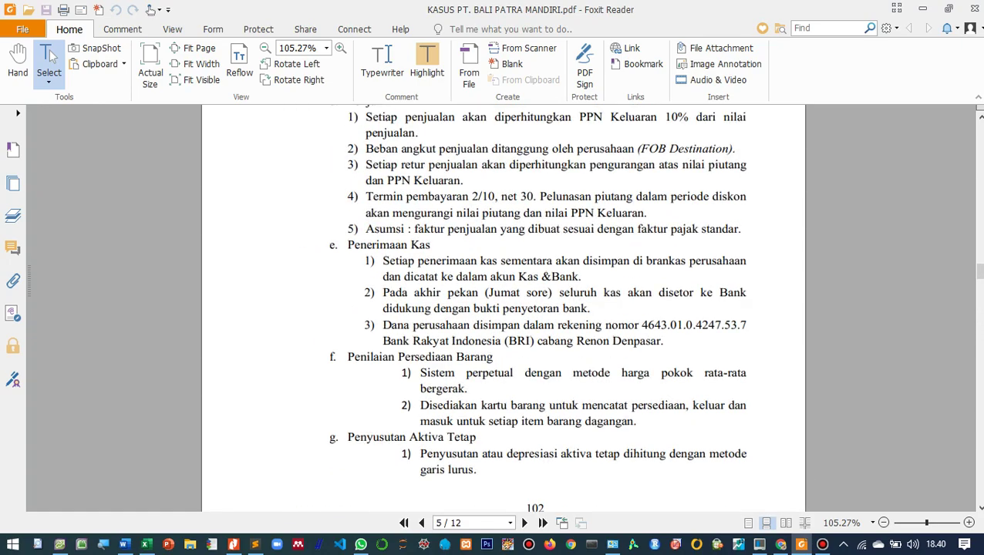
{"action": "key", "text": "Up"}
{"action": "key", "text": "Up"}
{"action": "key", "text": "Up"}
{"action": "key", "text": "Up"}
{"action": "key", "text": "Up"}
{"action": "key", "text": "Up"}
{"action": "key", "text": "Up"}
{"action": "key", "text": "Up"}
{"action": "key", "text": "Up"}
{"action": "key", "text": "Up"}
{"action": "key", "text": "Up"}
{"action": "key", "text": "Up"}
{"action": "key", "text": "Up"}
{"action": "key", "text": "Up"}
{"action": "key", "text": "Up"}
{"action": "key", "text": "Up"}
{"action": "key", "text": "Up"}
{"action": "key", "text": "Up"}
{"action": "key", "text": "Up"}
{"action": "key", "text": "Up"}
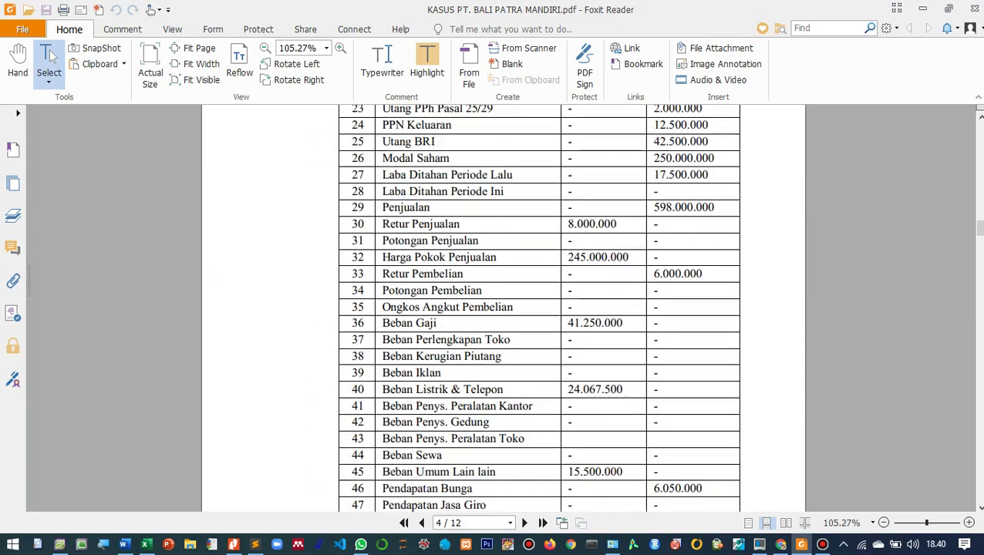
- Read the case PDF from the end of the account balance table to the general (Umum) accounting policies in section 4
{"action": "key", "text": "Down"}
{"action": "key", "text": "Down"}
{"action": "key", "text": "Down"}
{"action": "key", "text": "Down"}
{"action": "key", "text": "Down"}
{"action": "key", "text": "Down"}
{"action": "key", "text": "Down"}
{"action": "key", "text": "Down"}
{"action": "key", "text": "Down"}
{"action": "key", "text": "Down"}
{"action": "key", "text": "Down"}
{"action": "key", "text": "Down"}
{"action": "key", "text": "Down"}
{"action": "key", "text": "Down"}
{"action": "key", "text": "Down"}
{"action": "key", "text": "Down"}
{"action": "key", "text": "Down"}
{"action": "key", "text": "Down"}
{"action": "key", "text": "Down"}
{"action": "key", "text": "Down"}
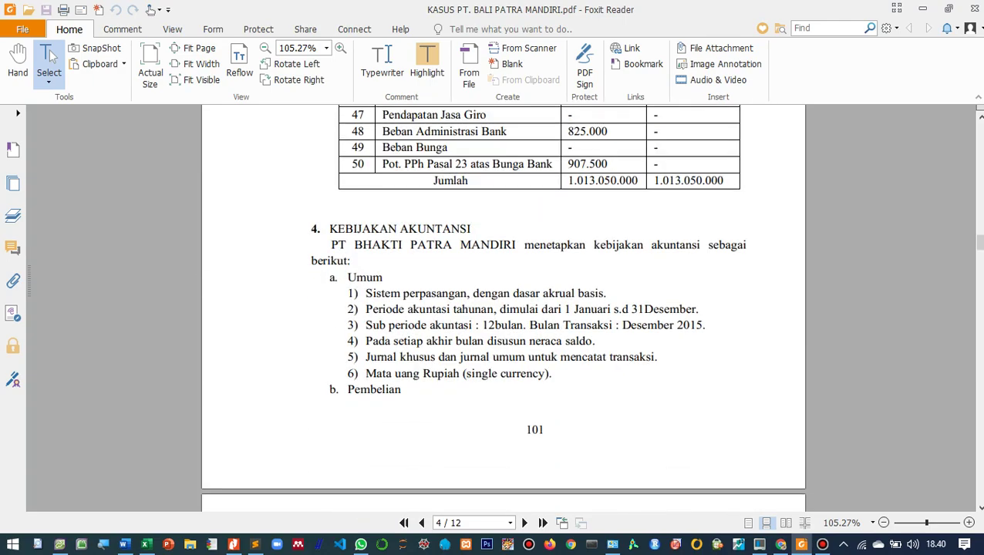
{"action": "key", "text": "Down"}
{"action": "key", "text": "Down"}
{"action": "key", "text": "Down"}
{"action": "key", "text": "Down"}
{"action": "key", "text": "Down"}
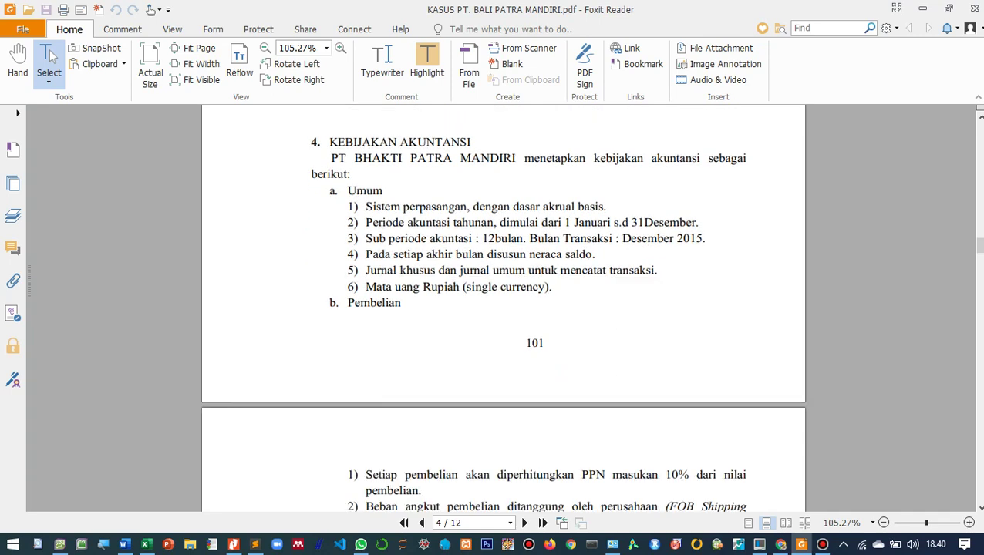
{"action": "key", "text": "Up"}
{"action": "key", "text": "Up"}
{"action": "key", "text": "Up"}
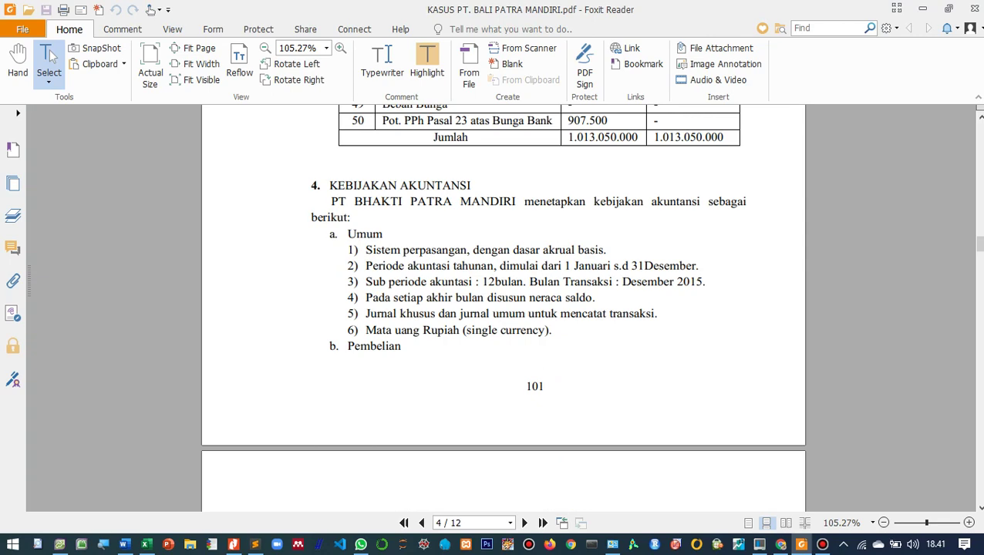
- Read the purchasing (Pembelian) policies on input VAT, freight, purchase returns and payment terms in the case PDF
{"action": "key", "text": "Down"}
{"action": "key", "text": "Down"}
{"action": "key", "text": "Down"}
{"action": "key", "text": "Down"}
{"action": "key", "text": "Down"}
{"action": "key", "text": "Down"}
{"action": "key", "text": "Down"}
{"action": "key", "text": "Down"}
{"action": "key", "text": "Down"}
{"action": "key", "text": "Down"}
{"action": "key", "text": "Down"}
{"action": "key", "text": "Down"}
{"action": "key", "text": "Down"}
{"action": "key", "text": "Down"}
{"action": "key", "text": "Down"}
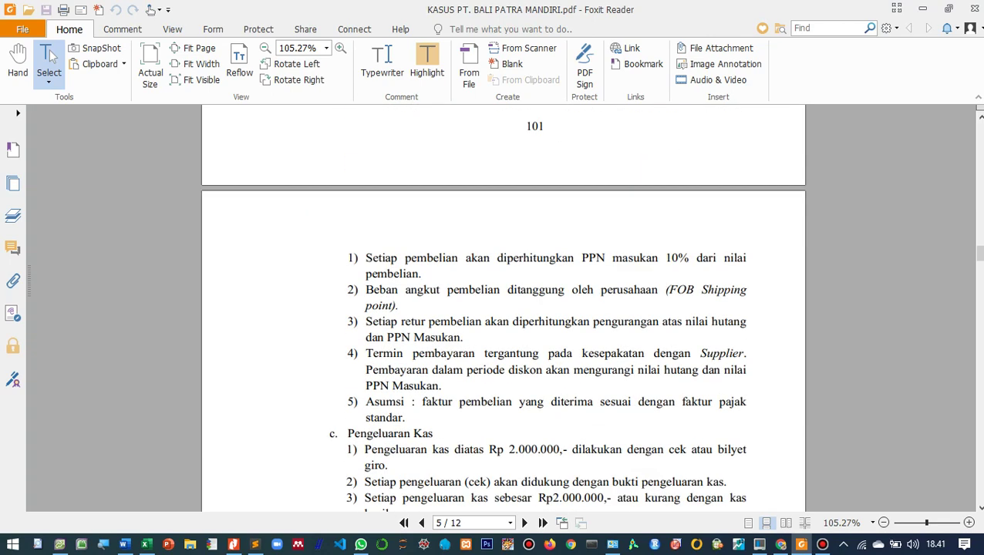
{"action": "key", "text": "Down"}
{"action": "key", "text": "Down"}
{"action": "key", "text": "Down"}
{"action": "key", "text": "Up"}
{"action": "key", "text": "Up"}
{"action": "key", "text": "Up"}
{"action": "key", "text": "Up"}
{"action": "key", "text": "Up"}
{"action": "key", "text": "Up"}
{"action": "key", "text": "Up"}
{"action": "key", "text": "Up"}
{"action": "key", "text": "Up"}
{"action": "key", "text": "Up"}
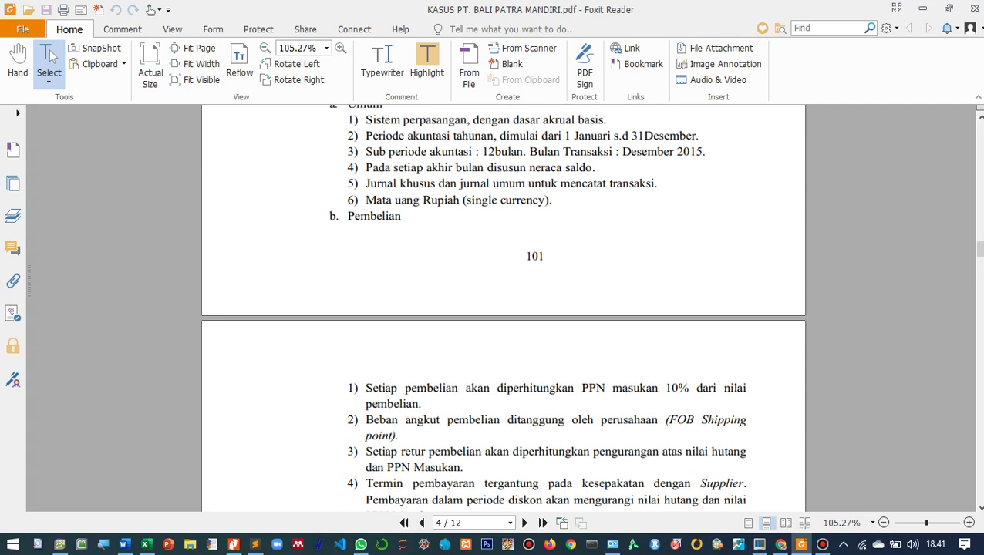
{"action": "key", "text": "Down"}
{"action": "key", "text": "Down"}
{"action": "key", "text": "Down"}
{"action": "key", "text": "Down"}
{"action": "key", "text": "Down"}
{"action": "key", "text": "Down"}
{"action": "key", "text": "Down"}
{"action": "key", "text": "Down"}
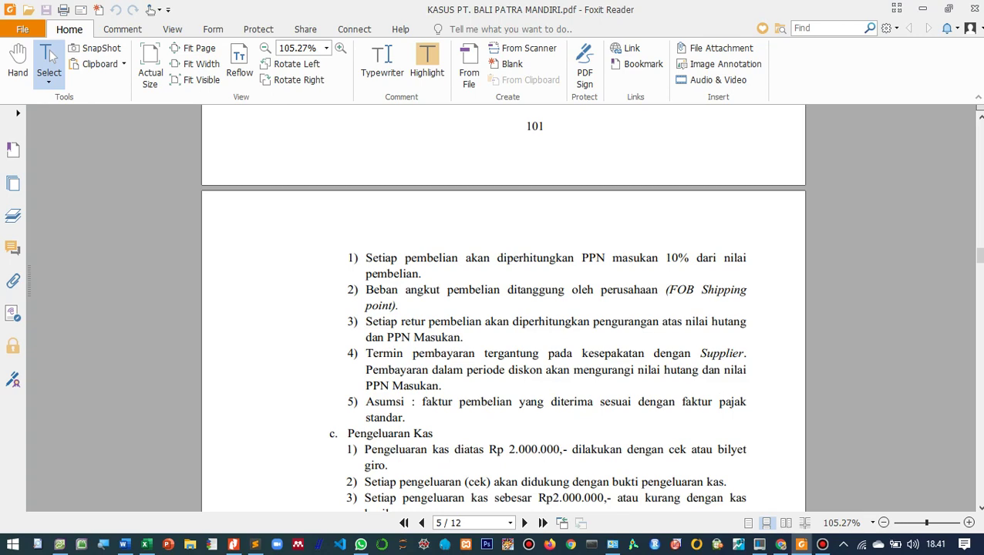
- Read the accounting policies from cash disbursements (Pengeluaran Kas) through sales, cash receipts and inventory valuation to fixed asset depreciation
{"action": "key", "text": "Down"}
{"action": "key", "text": "Down"}
{"action": "key", "text": "Down"}
{"action": "key", "text": "Down"}
{"action": "key", "text": "Down"}
{"action": "key", "text": "Down"}
{"action": "key", "text": "Down"}
{"action": "key", "text": "Down"}
{"action": "key", "text": "Down"}
{"action": "key", "text": "Down"}
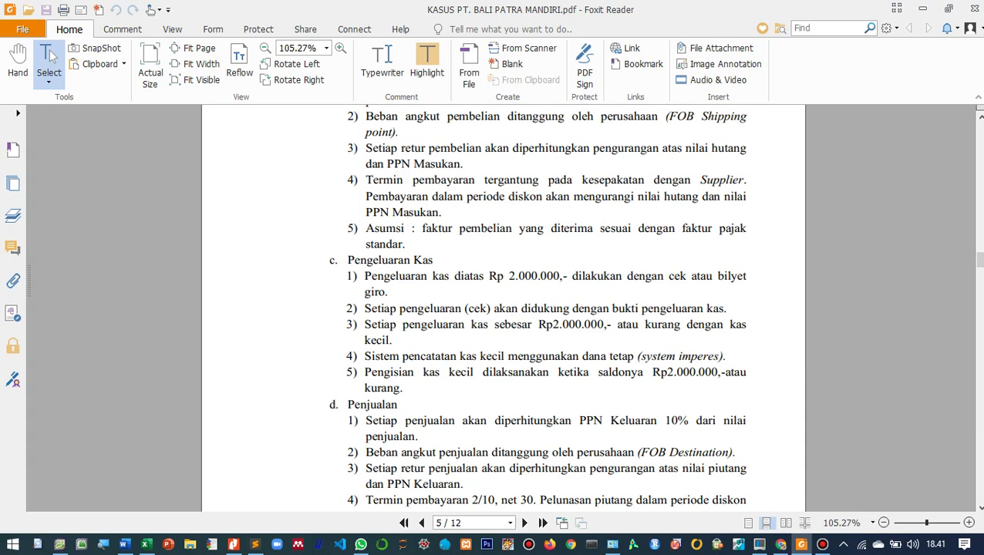
{"action": "scroll", "coordinate": [537, 308], "scroll_direction": "down", "scroll_amount": 1}
{"action": "scroll", "coordinate": [537, 308], "scroll_direction": "down", "scroll_amount": 1}
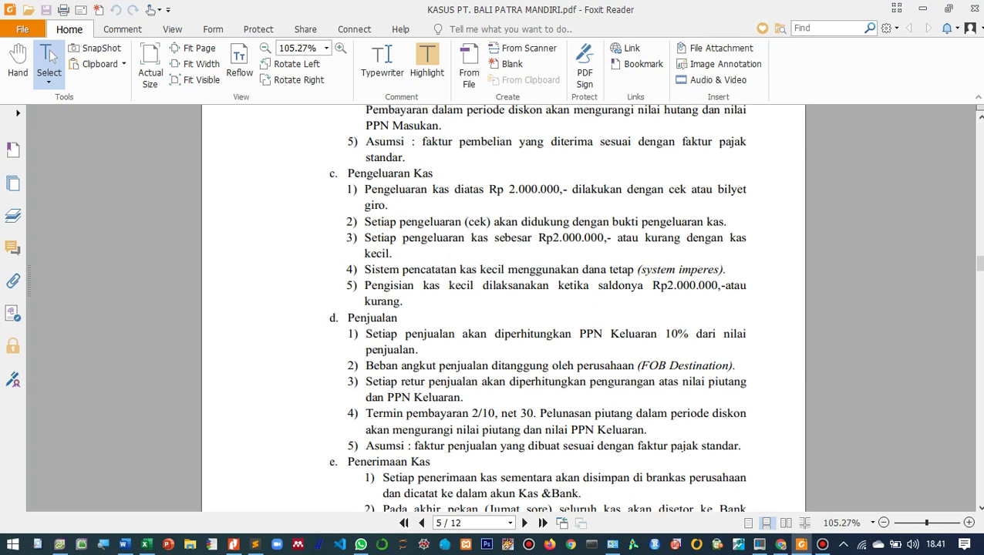
{"action": "scroll", "coordinate": [537, 309], "scroll_direction": "down", "scroll_amount": 1}
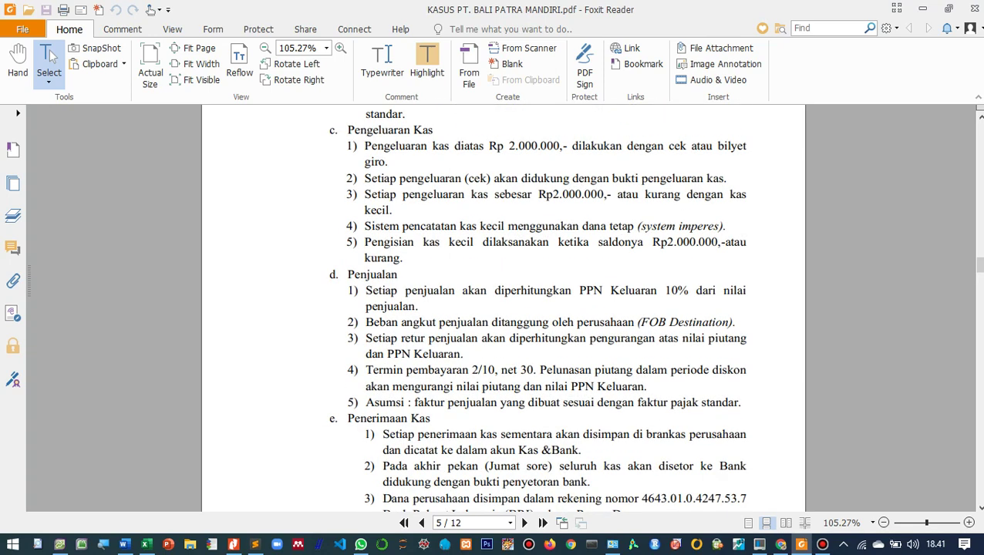
{"action": "scroll", "coordinate": [537, 309], "scroll_direction": "down", "scroll_amount": 1}
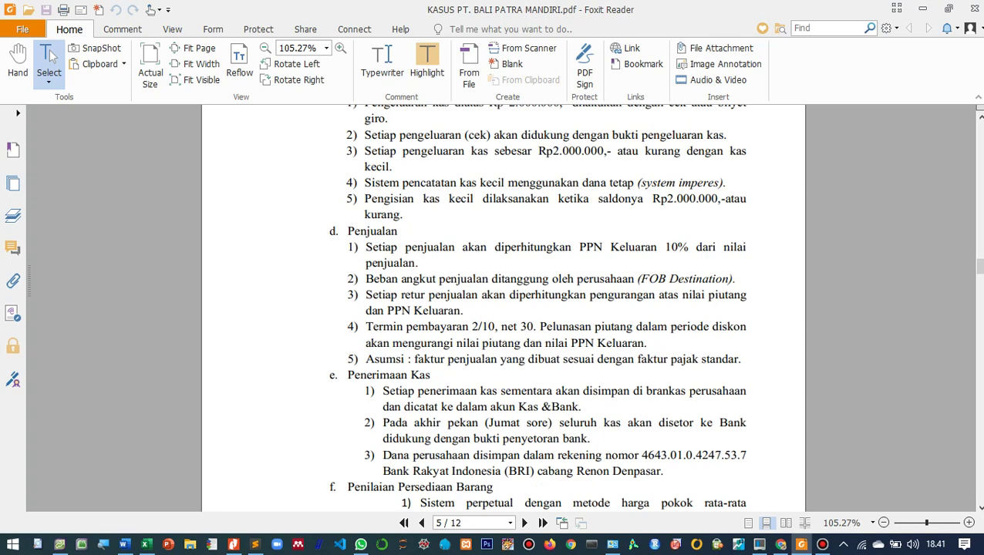
{"action": "scroll", "coordinate": [537, 308], "scroll_direction": "down", "scroll_amount": 2}
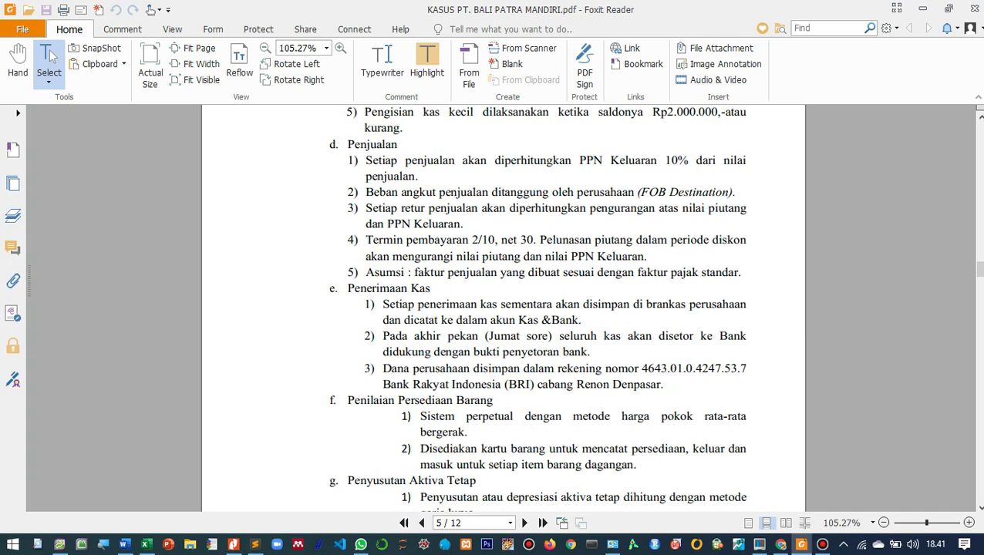
{"action": "key", "text": "Down"}
{"action": "key", "text": "Down"}
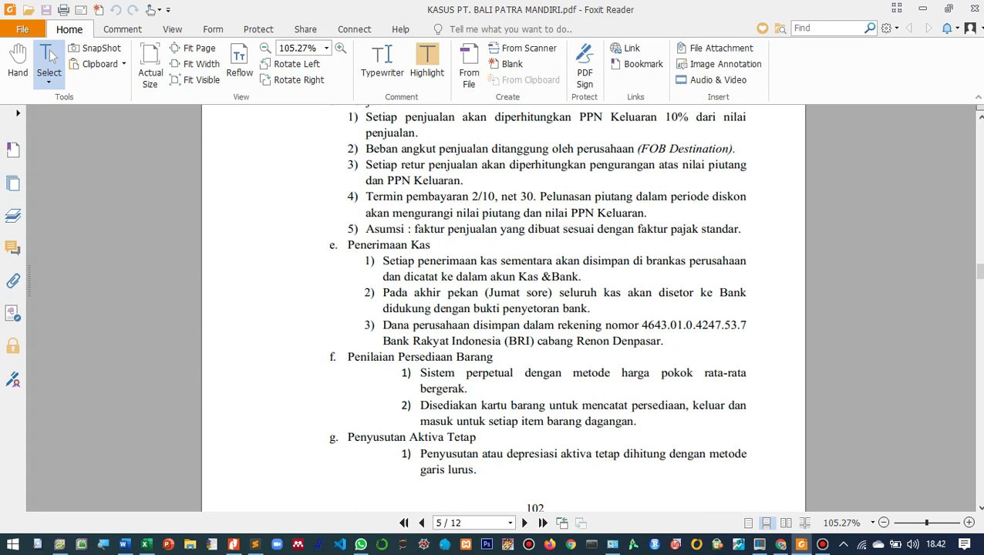
- Look ahead to the depreciation policy and opening inventory table, then recheck the sales and cash receipt policies
{"action": "key", "text": "Down"}
{"action": "key", "text": "Down"}
{"action": "key", "text": "Down"}
{"action": "key", "text": "Down"}
{"action": "key", "text": "Down"}
{"action": "key", "text": "Down"}
{"action": "key", "text": "Down"}
{"action": "key", "text": "Down"}
{"action": "key", "text": "Down"}
{"action": "key", "text": "Down"}
{"action": "key", "text": "Down"}
{"action": "key", "text": "Down"}
{"action": "key", "text": "Down"}
{"action": "key", "text": "Down"}
{"action": "key", "text": "Down"}
{"action": "key", "text": "Down"}
{"action": "key", "text": "Down"}
{"action": "key", "text": "Down"}
{"action": "key", "text": "Down"}
{"action": "key", "text": "Down"}
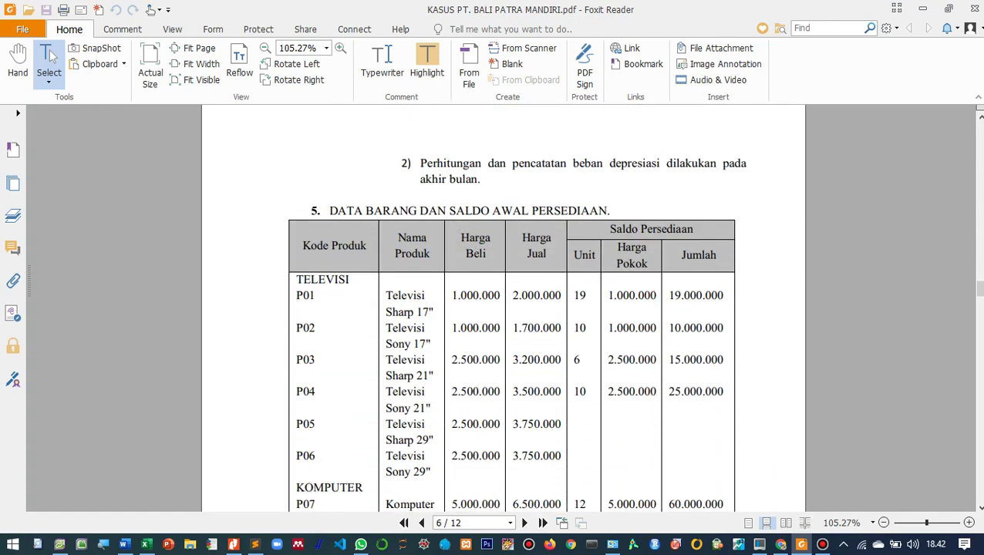
{"action": "key", "text": "Up"}
{"action": "key", "text": "Up"}
{"action": "key", "text": "Up"}
{"action": "key", "text": "Up"}
{"action": "key", "text": "Up"}
{"action": "key", "text": "Up"}
{"action": "key", "text": "Up"}
{"action": "key", "text": "Up"}
{"action": "key", "text": "Up"}
{"action": "key", "text": "Up"}
{"action": "key", "text": "Up"}
{"action": "key", "text": "Up"}
{"action": "key", "text": "Up"}
{"action": "key", "text": "Up"}
{"action": "key", "text": "Up"}
{"action": "key", "text": "Up"}
{"action": "key", "text": "Up"}
{"action": "key", "text": "Up"}
{"action": "key", "text": "Up"}
{"action": "key", "text": "Up"}
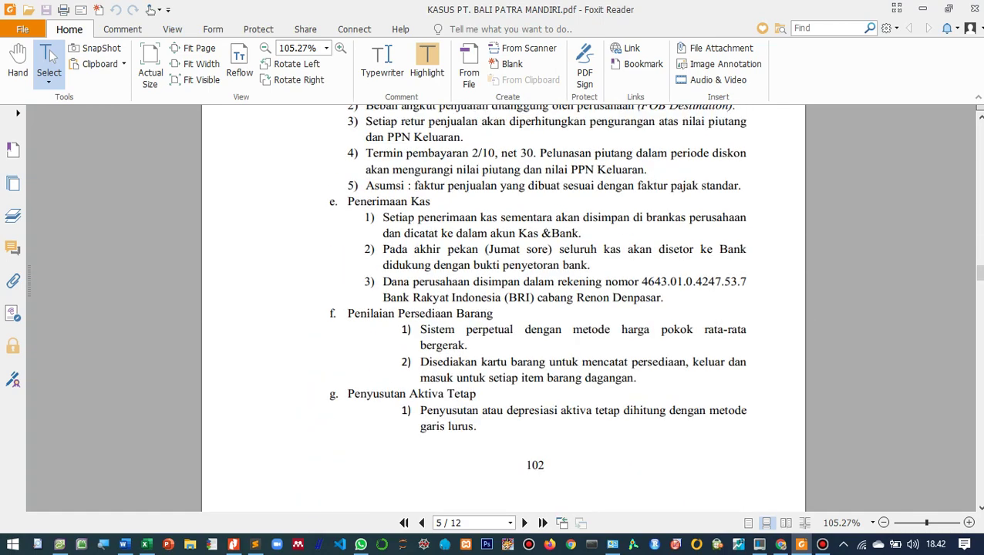
{"action": "key", "text": "Up"}
{"action": "key", "text": "Up"}
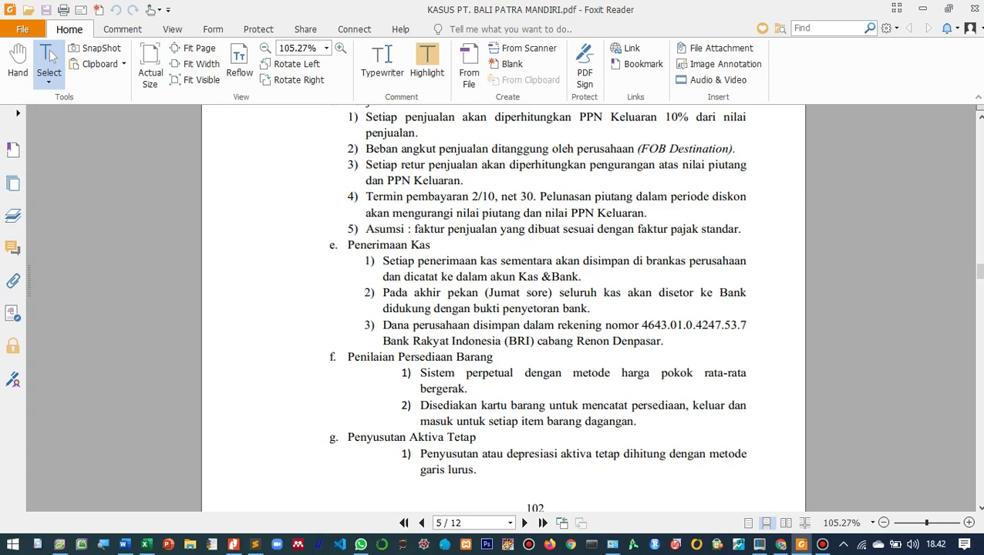
{"action": "key", "text": "Up"}
{"action": "key", "text": "Up"}
{"action": "key", "text": "Up"}
{"action": "key", "text": "Up"}
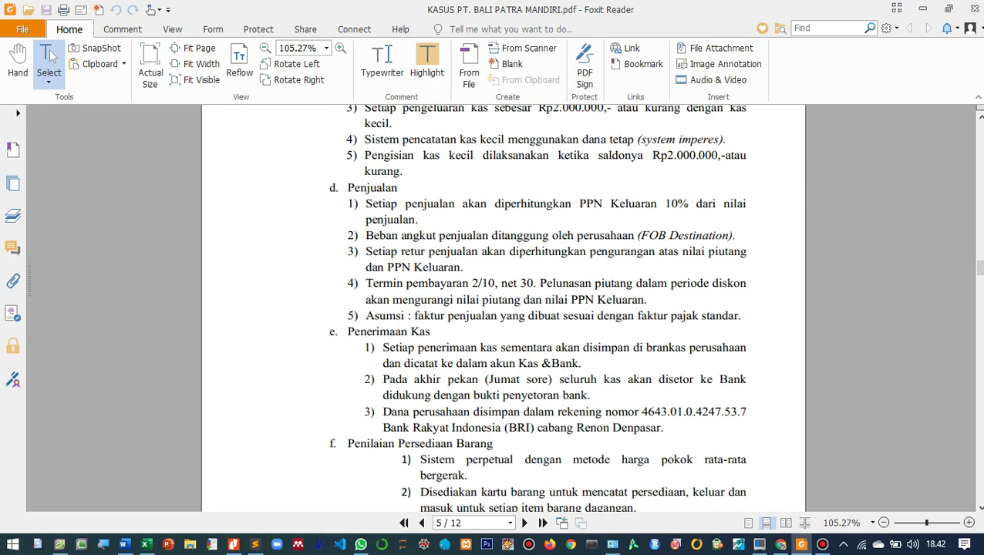
- Look through the case PDF from the sales policies past the inventory table to the receivables balance list in section 6
{"action": "key", "text": "Down"}
{"action": "key", "text": "Down"}
{"action": "key", "text": "Down"}
{"action": "key", "text": "Down"}
{"action": "key", "text": "Down"}
{"action": "key", "text": "Down"}
{"action": "key", "text": "Down"}
{"action": "key", "text": "Down"}
{"action": "key", "text": "Down"}
{"action": "key", "text": "Down"}
{"action": "key", "text": "Down"}
{"action": "key", "text": "Down"}
{"action": "key", "text": "Down"}
{"action": "key", "text": "Down"}
{"action": "key", "text": "Down"}
{"action": "key", "text": "Down"}
{"action": "key", "text": "Down"}
{"action": "key", "text": "Down"}
{"action": "key", "text": "Down"}
{"action": "key", "text": "Down"}
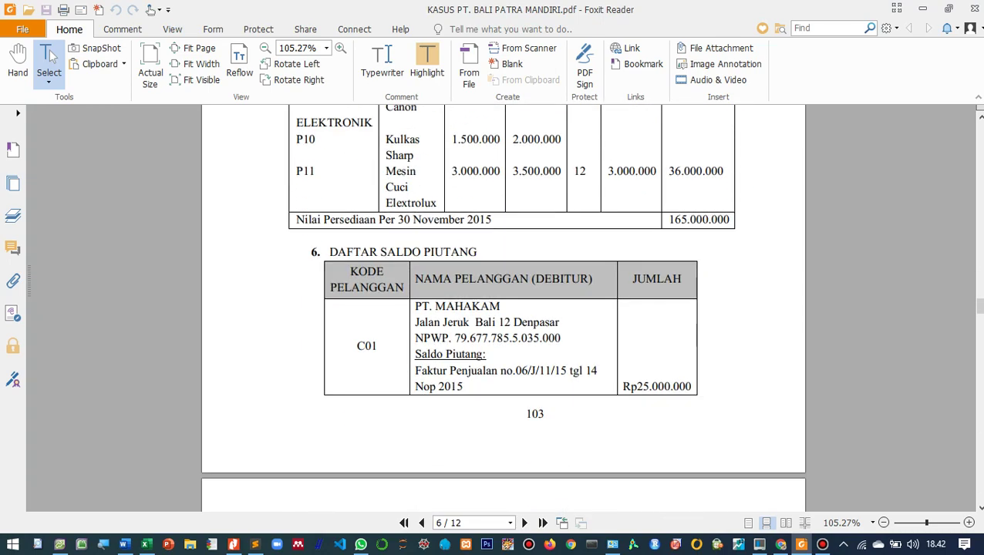
- Look through the remaining customer receivables and the supplier payables list up to the December 2015 transactions in section 8
{"action": "key", "text": "Down"}
{"action": "key", "text": "Down"}
{"action": "key", "text": "Down"}
{"action": "key", "text": "Down"}
{"action": "key", "text": "Down"}
{"action": "key", "text": "Down"}
{"action": "key", "text": "Down"}
{"action": "key", "text": "Down"}
{"action": "key", "text": "Down"}
{"action": "key", "text": "Down"}
{"action": "key", "text": "Down"}
{"action": "key", "text": "Down"}
{"action": "key", "text": "Down"}
{"action": "key", "text": "Down"}
{"action": "key", "text": "Down"}
{"action": "key", "text": "Down"}
{"action": "key", "text": "Down"}
{"action": "key", "text": "Down"}
{"action": "key", "text": "Down"}
{"action": "key", "text": "Down"}
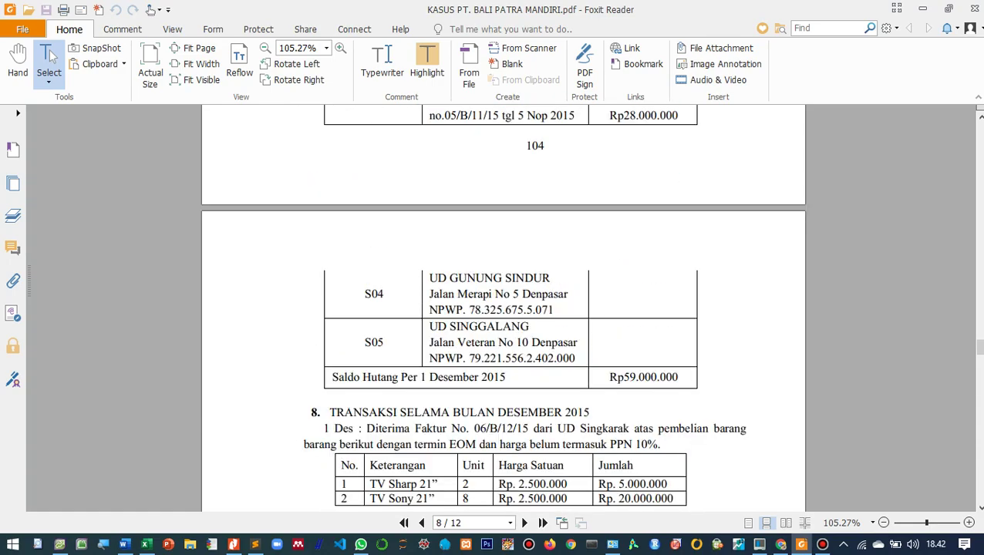
- Examine the 1 December purchase invoice and the BPPK cash receipt breakdown at the start of section 8
{"action": "key", "text": "Down"}
{"action": "key", "text": "Down"}
{"action": "key", "text": "Down"}
{"action": "key", "text": "Down"}
{"action": "key", "text": "Down"}
{"action": "key", "text": "Down"}
{"action": "key", "text": "Down"}
{"action": "key", "text": "Down"}
{"action": "key", "text": "Down"}
{"action": "key", "text": "Down"}
{"action": "key", "text": "Down"}
{"action": "key", "text": "Down"}
{"action": "key", "text": "Down"}
{"action": "key", "text": "Down"}
{"action": "key", "text": "Down"}
{"action": "key", "text": "Down"}
{"action": "key", "text": "Down"}
{"action": "key", "text": "Down"}
{"action": "key", "text": "Down"}
{"action": "key", "text": "Down"}
{"action": "key", "text": "Up"}
{"action": "key", "text": "Up"}
{"action": "key", "text": "Up"}
{"action": "key", "text": "Up"}
{"action": "key", "text": "Up"}
{"action": "key", "text": "Up"}
{"action": "key", "text": "Up"}
{"action": "key", "text": "Up"}
{"action": "key", "text": "Up"}
{"action": "key", "text": "Up"}
{"action": "key", "text": "Up"}
{"action": "key", "text": "Up"}
{"action": "key", "text": "Up"}
{"action": "key", "text": "Up"}
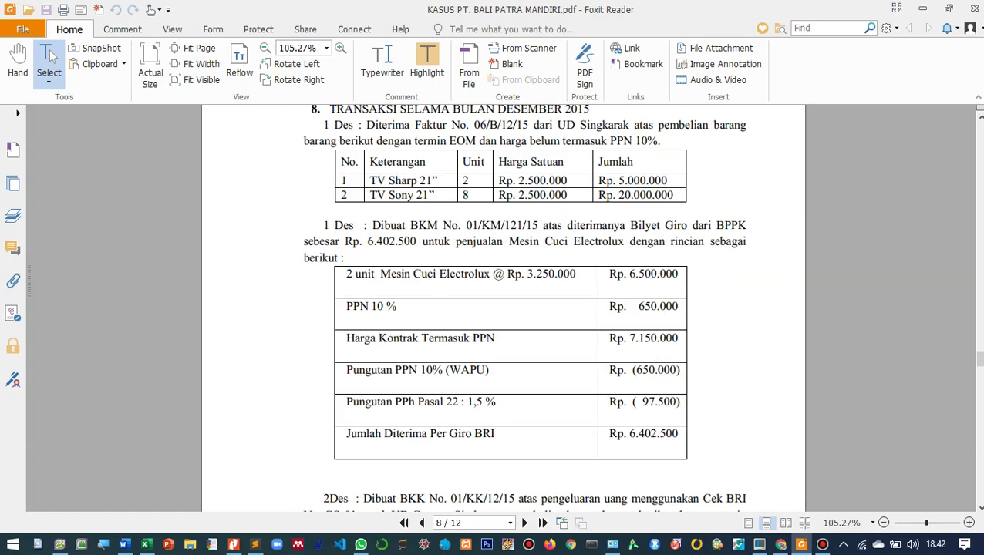
- Go back to the end of the customer receivables list and the supplier payables list in section 7
{"action": "key", "text": "Up"}
{"action": "key", "text": "Up"}
{"action": "key", "text": "Up"}
{"action": "key", "text": "Up"}
{"action": "key", "text": "Up"}
{"action": "key", "text": "Up"}
{"action": "key", "text": "Up"}
{"action": "key", "text": "Up"}
{"action": "key", "text": "Up"}
{"action": "key", "text": "Up"}
{"action": "key", "text": "Up"}
{"action": "key", "text": "Up"}
{"action": "key", "text": "Up"}
{"action": "key", "text": "Up"}
{"action": "key", "text": "Up"}
{"action": "key", "text": "Up"}
{"action": "key", "text": "Up"}
{"action": "key", "text": "Up"}
{"action": "key", "text": "Up"}
{"action": "key", "text": "Up"}
{"action": "key", "text": "Up"}
{"action": "key", "text": "Up"}
{"action": "key", "text": "Up"}
{"action": "key", "text": "Up"}
{"action": "key", "text": "Up"}
{"action": "key", "text": "Up"}
{"action": "key", "text": "Up"}
{"action": "key", "text": "Up"}
{"action": "key", "text": "Up"}
{"action": "key", "text": "Up"}
{"action": "key", "text": "Up"}
{"action": "key", "text": "Up"}
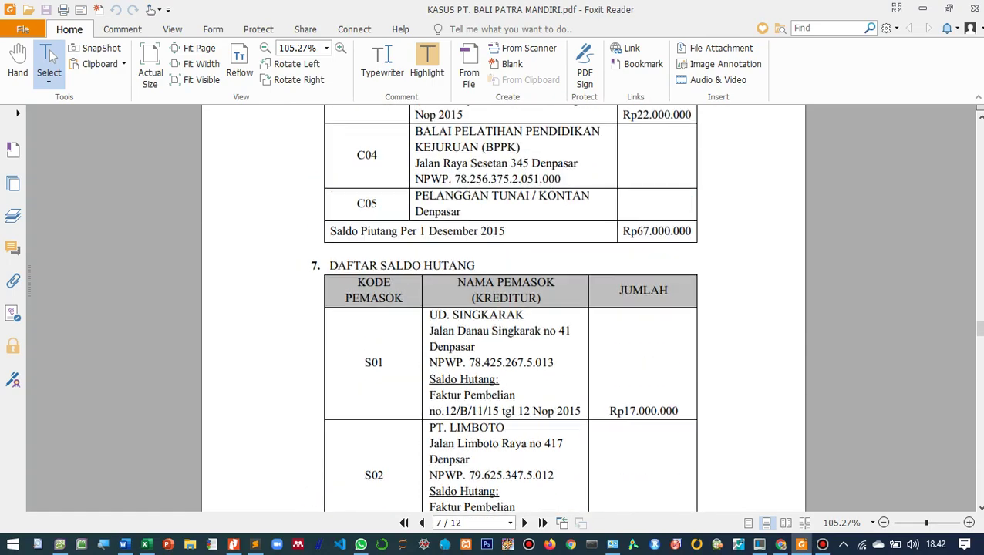
- Review the December 2015 transactions in section 8, from the 1 December entries to the 2 December purchase from UD Gunung Sindur
{"action": "key", "text": "Down"}
{"action": "key", "text": "Down"}
{"action": "key", "text": "Down"}
{"action": "key", "text": "Down"}
{"action": "key", "text": "Down"}
{"action": "key", "text": "Down"}
{"action": "key", "text": "Down"}
{"action": "key", "text": "Down"}
{"action": "key", "text": "Down"}
{"action": "key", "text": "Down"}
{"action": "key", "text": "Down"}
{"action": "key", "text": "Down"}
{"action": "key", "text": "Down"}
{"action": "key", "text": "Down"}
{"action": "key", "text": "Down"}
{"action": "key", "text": "Down"}
{"action": "key", "text": "Down"}
{"action": "key", "text": "Down"}
{"action": "key", "text": "Down"}
{"action": "key", "text": "Down"}
{"action": "key", "text": "Down"}
{"action": "key", "text": "Down"}
{"action": "key", "text": "Down"}
{"action": "key", "text": "Down"}
{"action": "key", "text": "Down"}
{"action": "key", "text": "Down"}
{"action": "key", "text": "Down"}
{"action": "key", "text": "Down"}
{"action": "key", "text": "Down"}
{"action": "key", "text": "Down"}
{"action": "key", "text": "Down"}
{"action": "key", "text": "Down"}
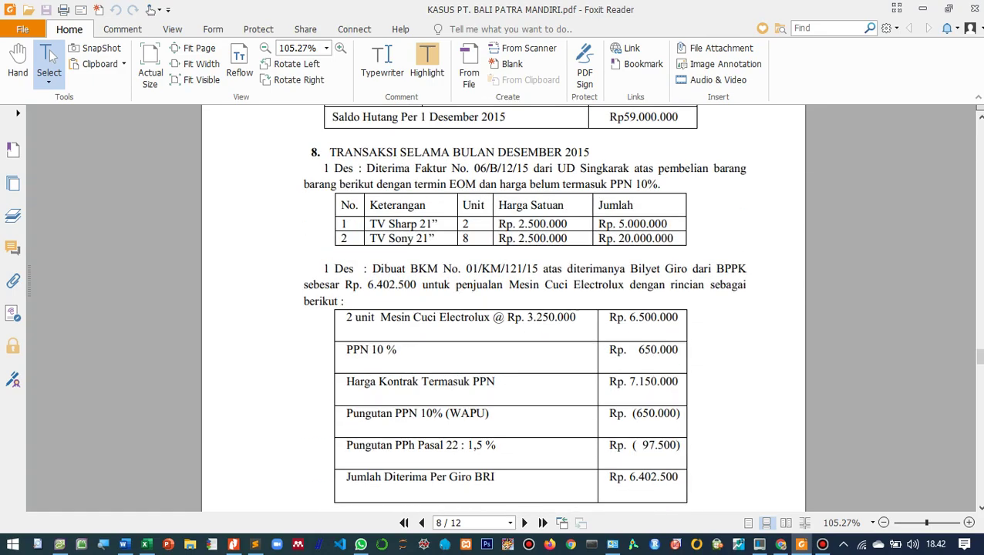
{"action": "key", "text": "Down"}
{"action": "key", "text": "Down"}
{"action": "key", "text": "Down"}
{"action": "key", "text": "Down"}
{"action": "key", "text": "Down"}
{"action": "key", "text": "Down"}
{"action": "key", "text": "Down"}
{"action": "key", "text": "Down"}
{"action": "key", "text": "Down"}
{"action": "key", "text": "Down"}
{"action": "key", "text": "Down"}
{"action": "key", "text": "Down"}
{"action": "key", "text": "Down"}
{"action": "key", "text": "Down"}
{"action": "key", "text": "Down"}
{"action": "key", "text": "Down"}
{"action": "key", "text": "Down"}
{"action": "key", "text": "Down"}
{"action": "key", "text": "Down"}
{"action": "key", "text": "Down"}
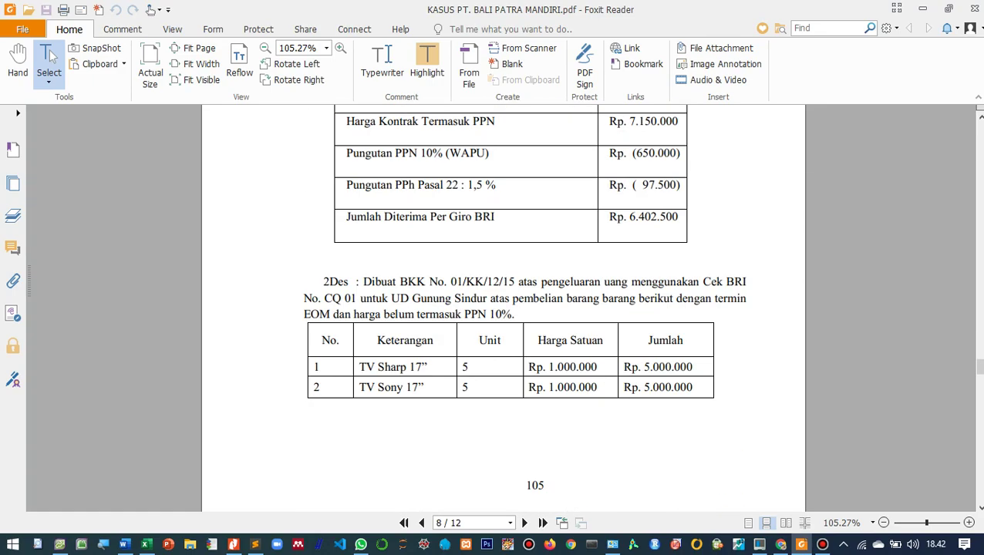
- Look through the remaining December 2015 transactions, from the 3 December entries to the company file creation instructions on page 12
{"action": "key", "text": "Down"}
{"action": "key", "text": "Down"}
{"action": "key", "text": "Down"}
{"action": "key", "text": "Down"}
{"action": "key", "text": "Down"}
{"action": "key", "text": "Down"}
{"action": "key", "text": "Down"}
{"action": "key", "text": "Down"}
{"action": "key", "text": "Down"}
{"action": "key", "text": "Down"}
{"action": "key", "text": "Down"}
{"action": "key", "text": "Down"}
{"action": "key", "text": "Down"}
{"action": "key", "text": "Down"}
{"action": "key", "text": "Down"}
{"action": "key", "text": "Down"}
{"action": "key", "text": "Down"}
{"action": "key", "text": "Down"}
{"action": "key", "text": "Down"}
{"action": "key", "text": "Down"}
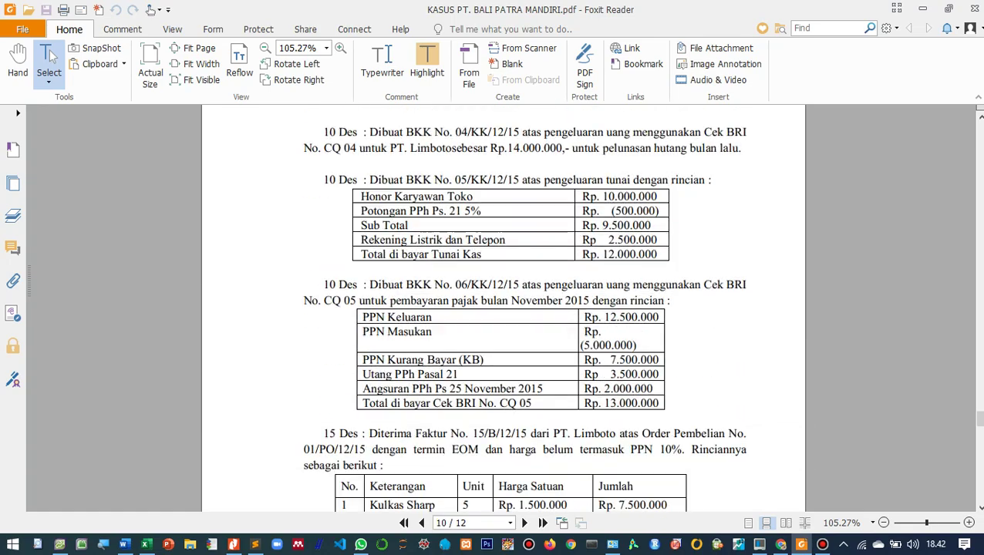
{"action": "key", "text": "Down"}
{"action": "key", "text": "Down"}
{"action": "key", "text": "Down"}
{"action": "key", "text": "Down"}
{"action": "key", "text": "Down"}
{"action": "key", "text": "Down"}
{"action": "key", "text": "Down"}
{"action": "key", "text": "Down"}
{"action": "key", "text": "Down"}
{"action": "key", "text": "Down"}
{"action": "key", "text": "Down"}
{"action": "key", "text": "Down"}
{"action": "key", "text": "Down"}
{"action": "key", "text": "Down"}
{"action": "key", "text": "Down"}
{"action": "key", "text": "Down"}
{"action": "key", "text": "Down"}
{"action": "key", "text": "Down"}
{"action": "key", "text": "Down"}
{"action": "key", "text": "Down"}
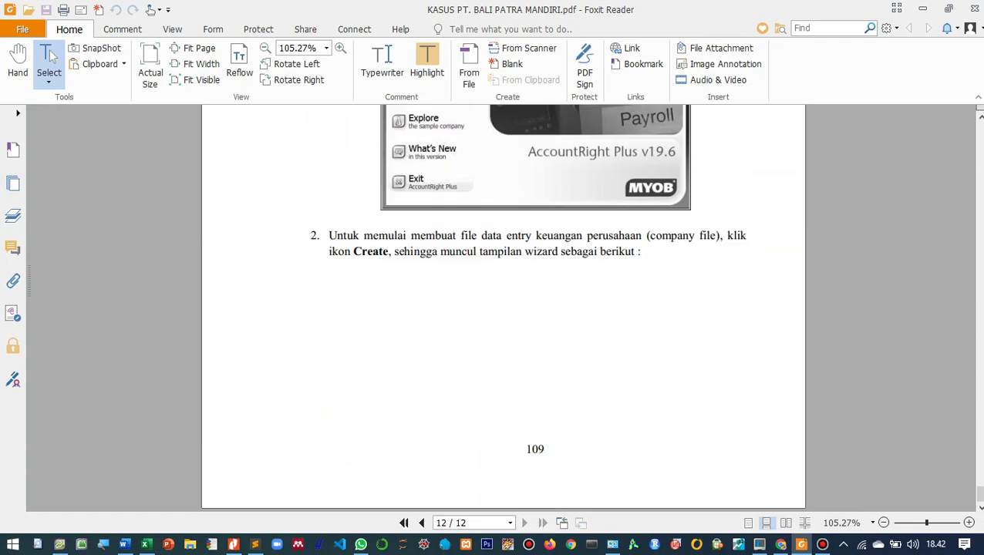
- Go back through the December transactions to the supplier payables list on page 7
{"action": "key", "text": "Up"}
{"action": "key", "text": "Up"}
{"action": "key", "text": "Up"}
{"action": "key", "text": "Up"}
{"action": "key", "text": "Up"}
{"action": "key", "text": "Up"}
{"action": "key", "text": "Up"}
{"action": "key", "text": "Up"}
{"action": "key", "text": "Up"}
{"action": "key", "text": "Up"}
{"action": "key", "text": "Up"}
{"action": "key", "text": "Up"}
{"action": "key", "text": "Up"}
{"action": "key", "text": "Up"}
{"action": "key", "text": "Up"}
{"action": "key", "text": "Up"}
{"action": "key", "text": "Up"}
{"action": "key", "text": "Up"}
{"action": "key", "text": "Up"}
{"action": "key", "text": "Up"}
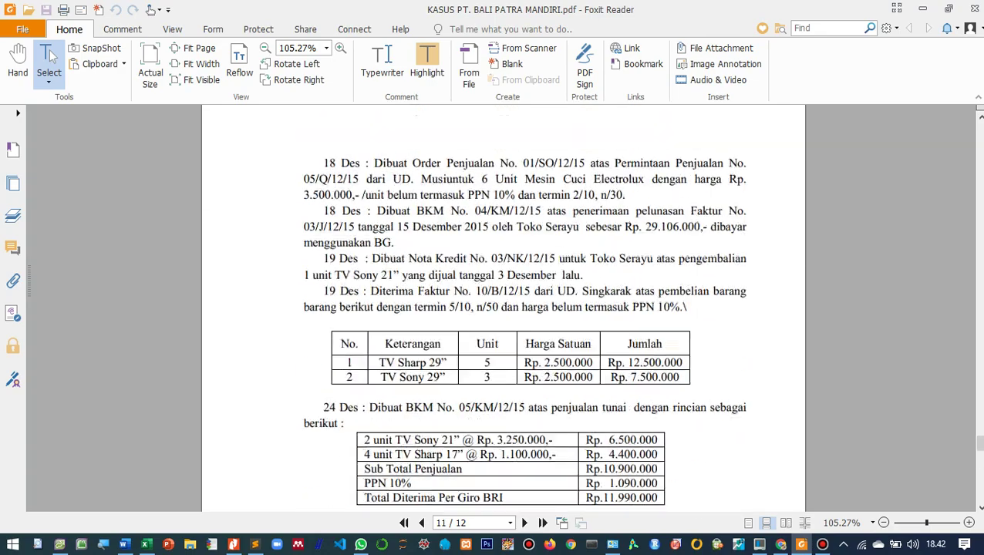
{"action": "key", "text": "Up"}
{"action": "key", "text": "Up"}
{"action": "key", "text": "Up"}
{"action": "key", "text": "Up"}
{"action": "key", "text": "Up"}
{"action": "key", "text": "Up"}
{"action": "key", "text": "Up"}
{"action": "key", "text": "Up"}
{"action": "key", "text": "Up"}
{"action": "key", "text": "Up"}
{"action": "key", "text": "Up"}
{"action": "key", "text": "Up"}
{"action": "key", "text": "Up"}
{"action": "key", "text": "Up"}
{"action": "key", "text": "Up"}
{"action": "key", "text": "Up"}
{"action": "key", "text": "Up"}
{"action": "key", "text": "Up"}
{"action": "key", "text": "Up"}
{"action": "key", "text": "Up"}
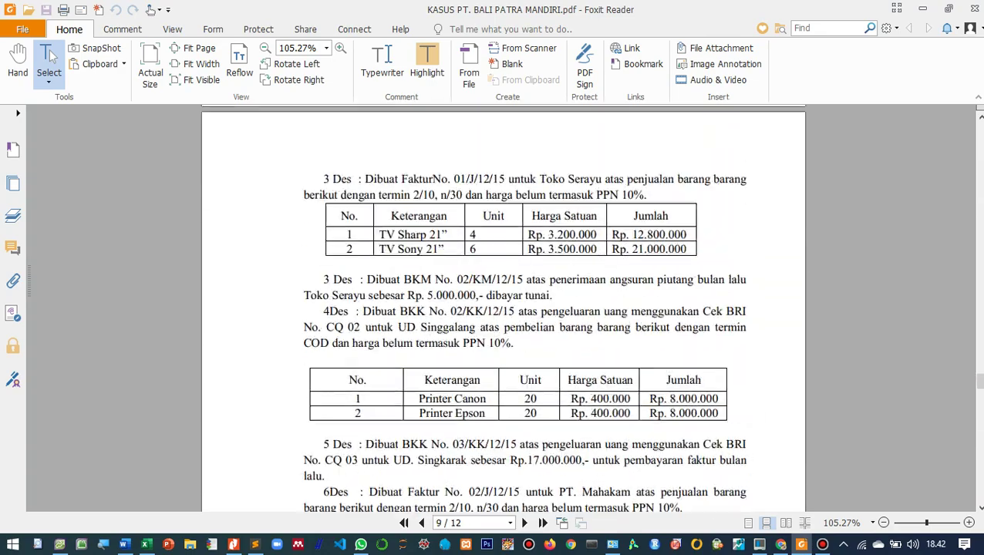
{"action": "key", "text": "Up"}
{"action": "key", "text": "Up"}
{"action": "key", "text": "Up"}
{"action": "key", "text": "Up"}
{"action": "key", "text": "Up"}
{"action": "key", "text": "Up"}
{"action": "key", "text": "Up"}
{"action": "key", "text": "Up"}
{"action": "key", "text": "Up"}
{"action": "key", "text": "Up"}
{"action": "key", "text": "Up"}
{"action": "key", "text": "Up"}
{"action": "key", "text": "Up"}
{"action": "key", "text": "Up"}
{"action": "key", "text": "Up"}
{"action": "key", "text": "Up"}
{"action": "key", "text": "Up"}
{"action": "key", "text": "Up"}
{"action": "key", "text": "Up"}
{"action": "key", "text": "Up"}
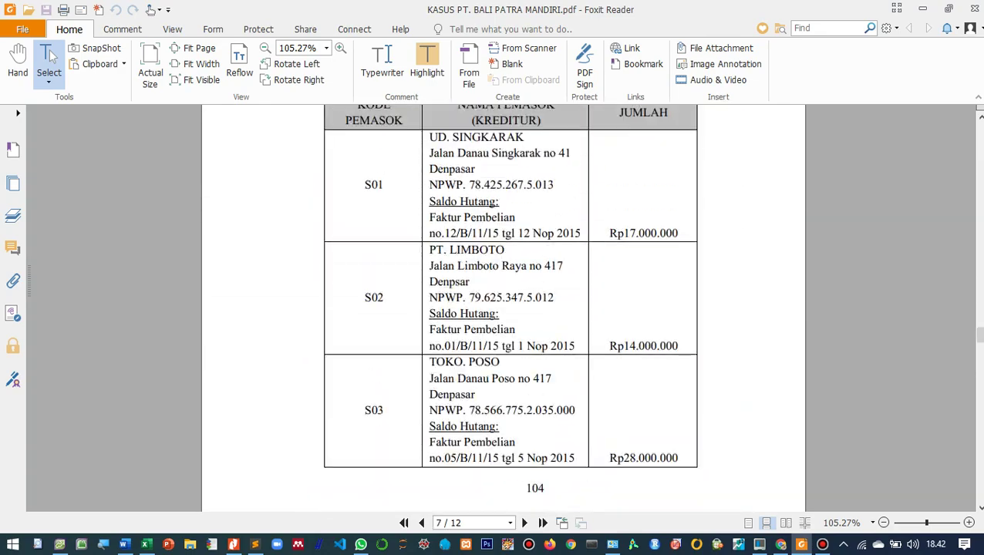
- Go back past the opening inventory data in section 5 and review the sales, cash receipts, inventory valuation and depreciation policies
{"action": "key", "text": "Up"}
{"action": "key", "text": "Up"}
{"action": "key", "text": "Up"}
{"action": "key", "text": "Up"}
{"action": "key", "text": "Up"}
{"action": "key", "text": "Up"}
{"action": "key", "text": "Up"}
{"action": "key", "text": "Up"}
{"action": "key", "text": "Up"}
{"action": "key", "text": "Up"}
{"action": "key", "text": "Up"}
{"action": "key", "text": "Up"}
{"action": "key", "text": "Up"}
{"action": "key", "text": "Up"}
{"action": "key", "text": "Up"}
{"action": "key", "text": "Up"}
{"action": "key", "text": "Up"}
{"action": "key", "text": "Up"}
{"action": "key", "text": "Up"}
{"action": "key", "text": "Up"}
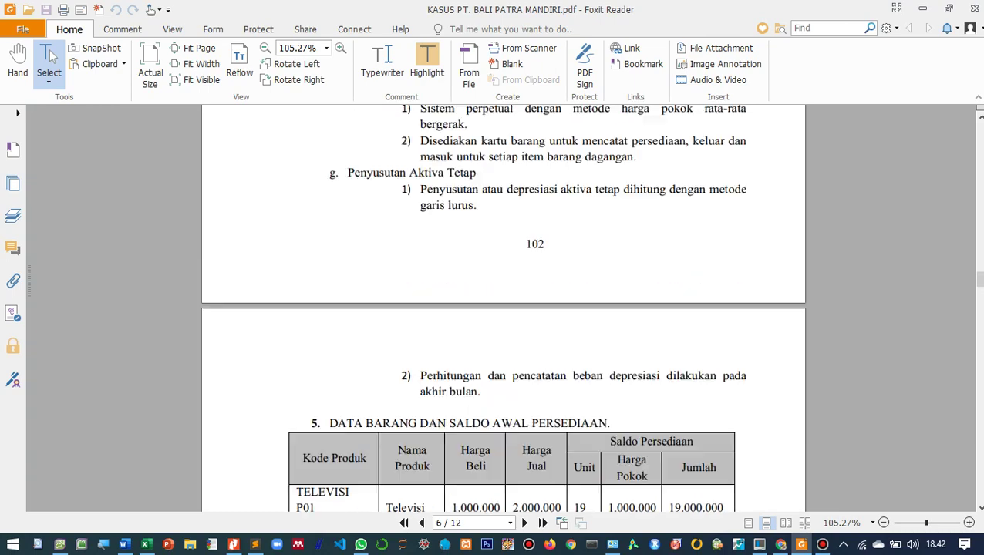
{"action": "key", "text": "Up"}
{"action": "key", "text": "Up"}
{"action": "key", "text": "Up"}
{"action": "key", "text": "Up"}
{"action": "key", "text": "Up"}
{"action": "key", "text": "Up"}
{"action": "key", "text": "Up"}
{"action": "key", "text": "Up"}
{"action": "key", "text": "Up"}
{"action": "key", "text": "Up"}
{"action": "key", "text": "Up"}
{"action": "key", "text": "Up"}
{"action": "key", "text": "Up"}
{"action": "key", "text": "Up"}
{"action": "key", "text": "Up"}
{"action": "key", "text": "Up"}
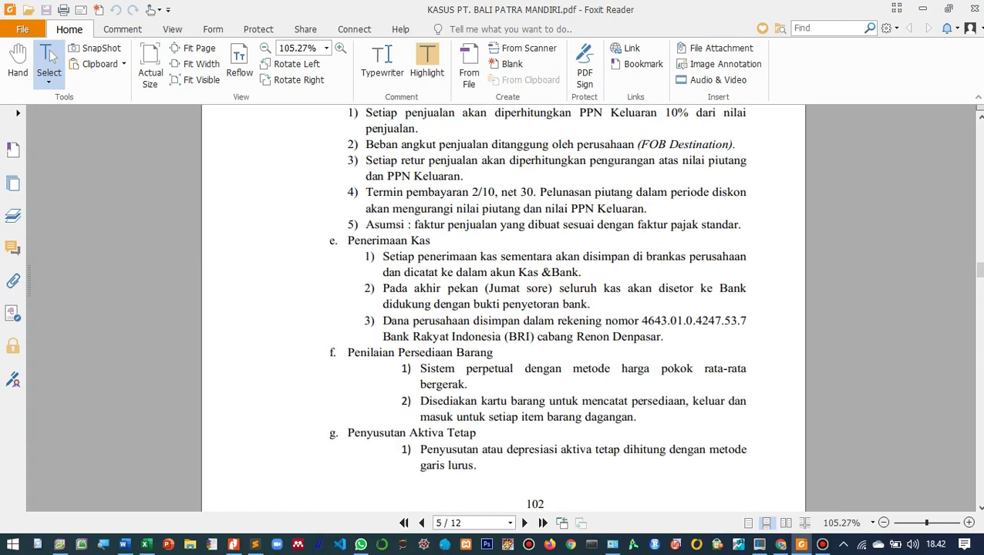
{"action": "key", "text": "Up"}
{"action": "key", "text": "Up"}
{"action": "key", "text": "Up"}
{"action": "key", "text": "Up"}
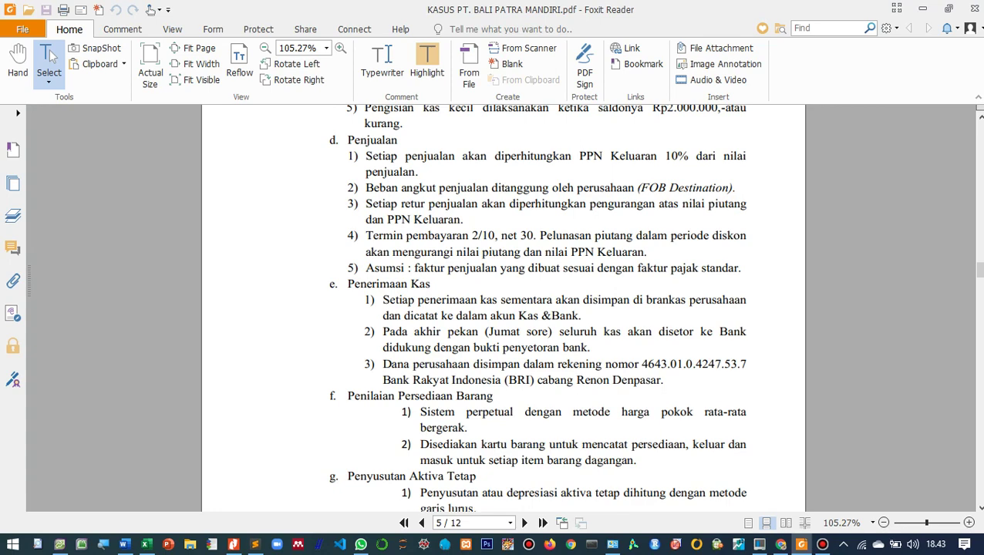
- Examine the purchasing, cash disbursement (Pengeluaran Kas) and sales (Penjualan) policies on page 5
{"action": "key", "text": "Up"}
{"action": "key", "text": "Up"}
{"action": "key", "text": "Up"}
{"action": "key", "text": "Up"}
{"action": "key", "text": "Up"}
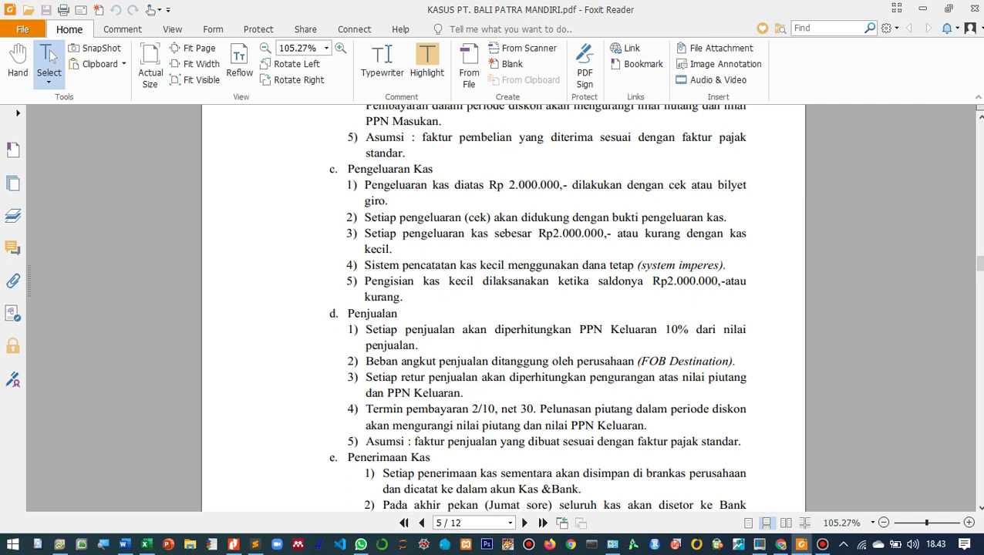
{"action": "key", "text": "Up"}
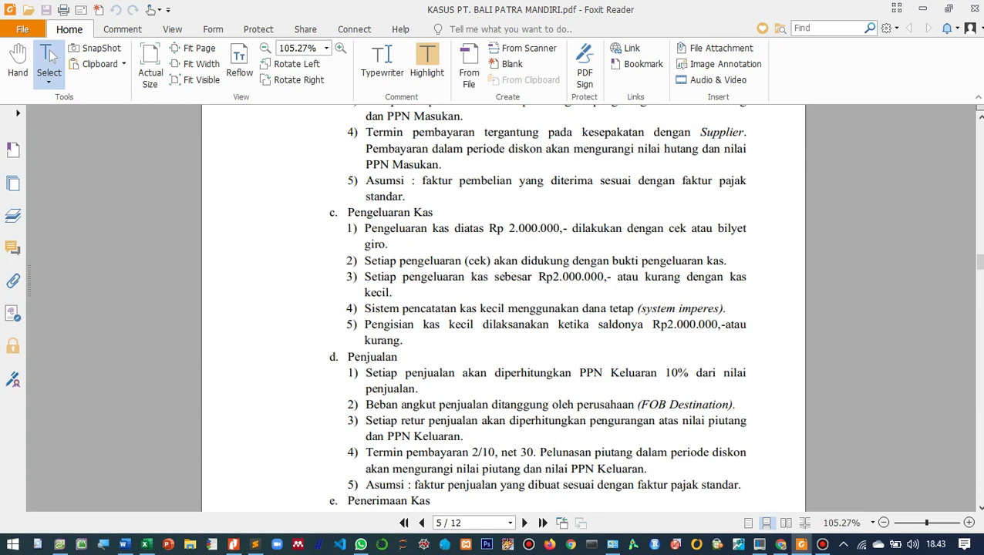
{"action": "key", "text": "Up"}
{"action": "key", "text": "Up"}
{"action": "key", "text": "Up"}
{"action": "key", "text": "Up"}
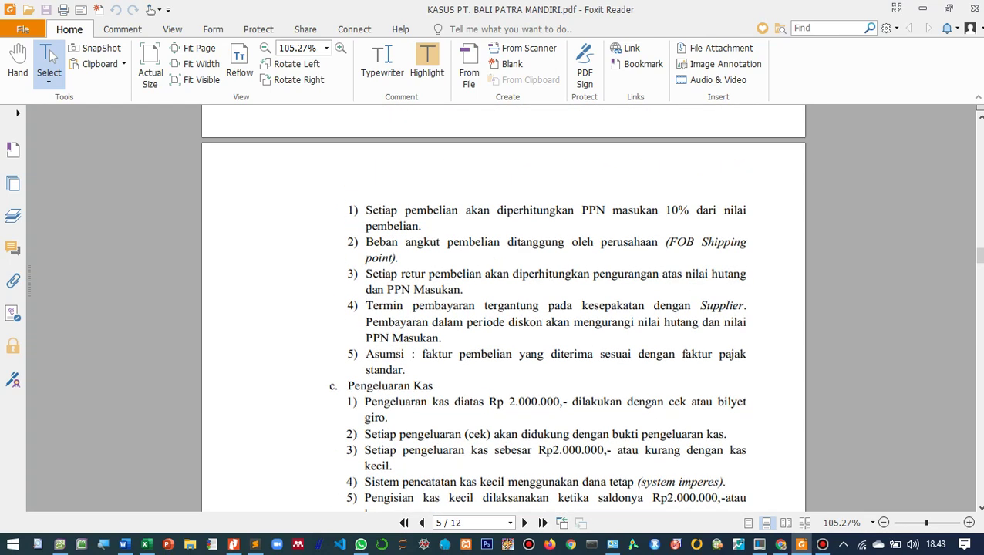
{"action": "key", "text": "Down"}
{"action": "key", "text": "Down"}
{"action": "key", "text": "Down"}
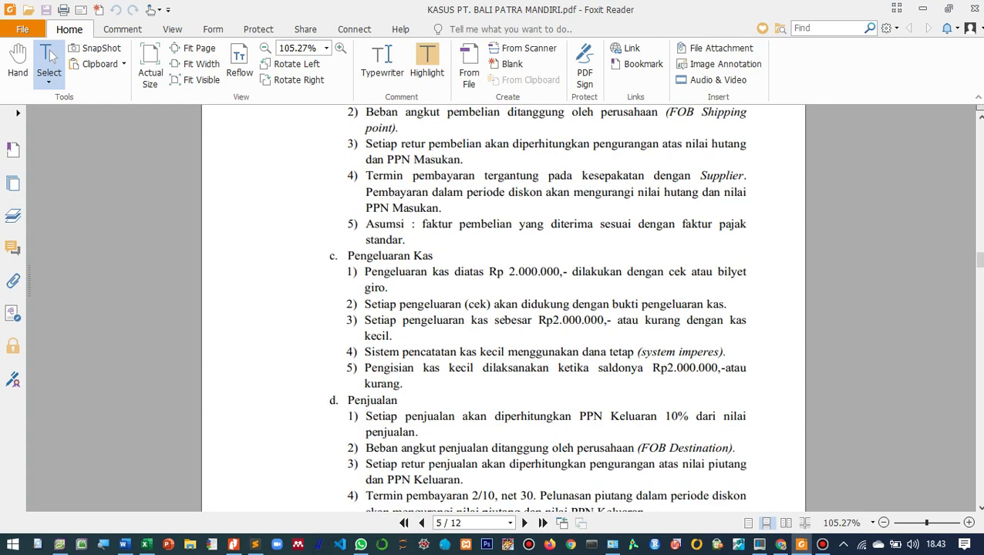
{"action": "key", "text": "Down"}
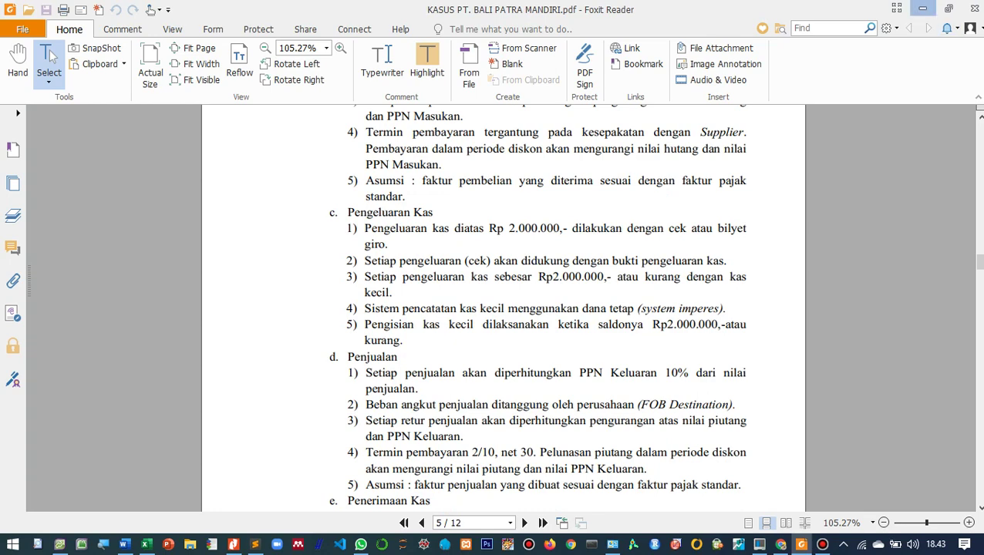
- Place the case PDF side by side with the AccountRight Plus Accounts List and go back to the asset accounts in its chart of accounts
{"action": "left_click", "coordinate": [923, 8]}
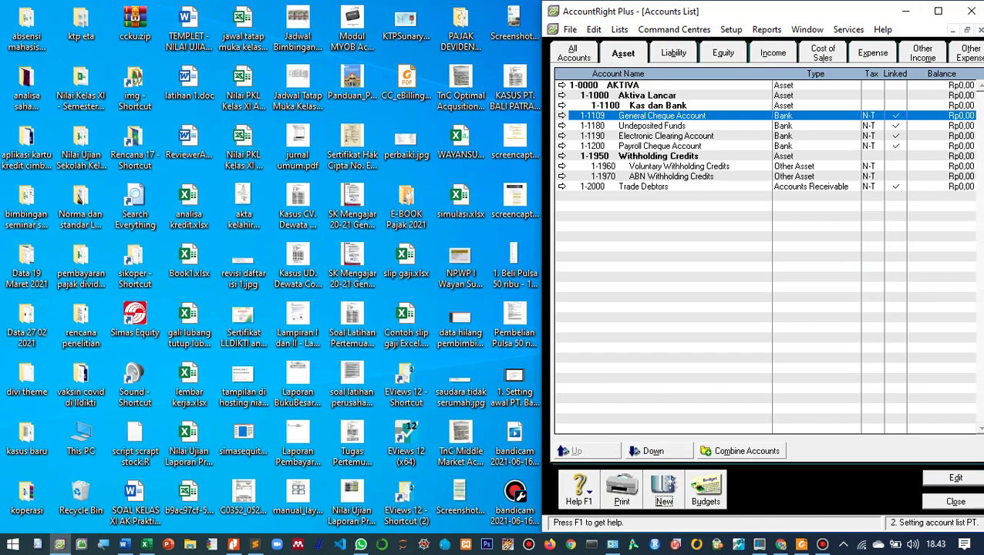
{"action": "left_click", "coordinate": [803, 545]}
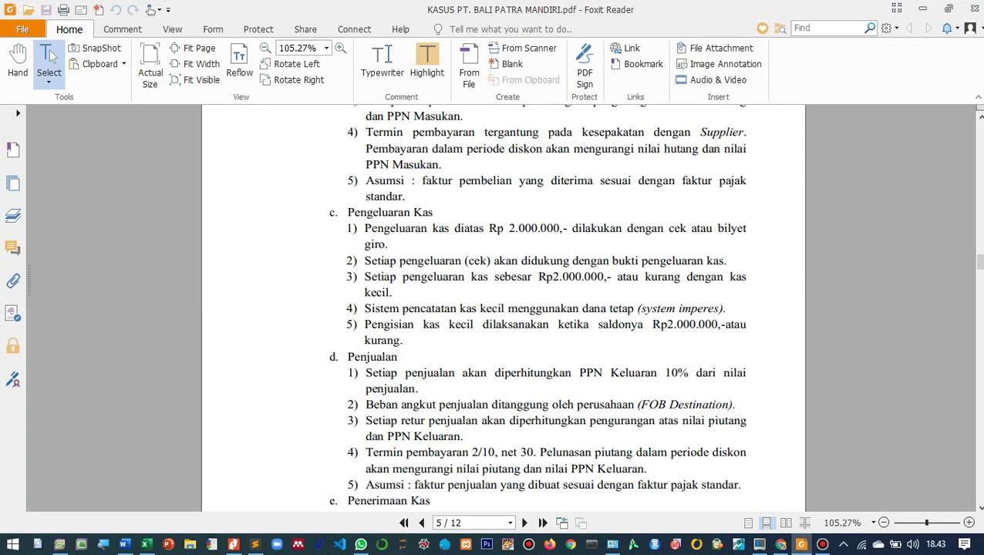
{"action": "key", "text": "super+Left"}
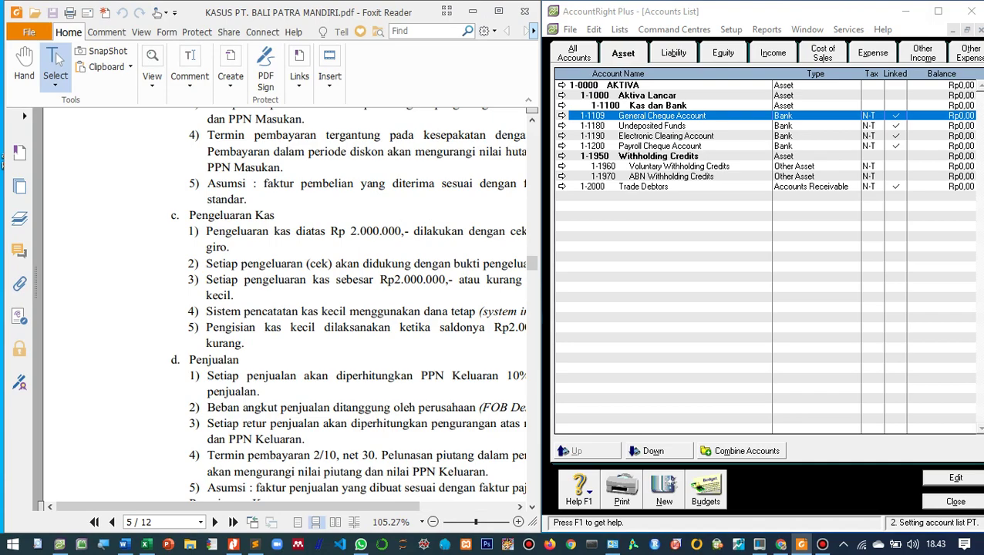
{"action": "scroll", "coordinate": [286, 309], "scroll_direction": "up", "scroll_amount": 20}
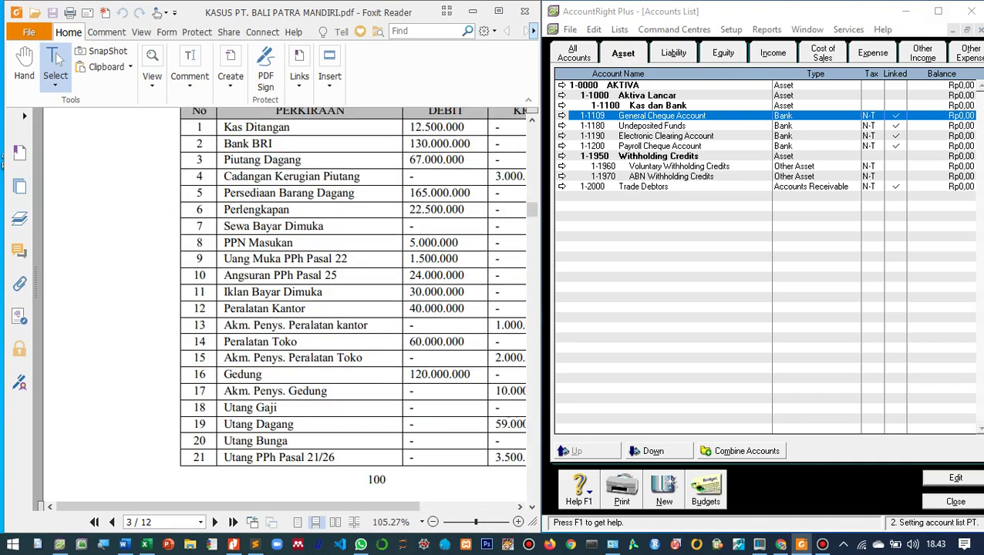
{"action": "scroll", "coordinate": [331, 305], "scroll_direction": "up", "scroll_amount": 20}
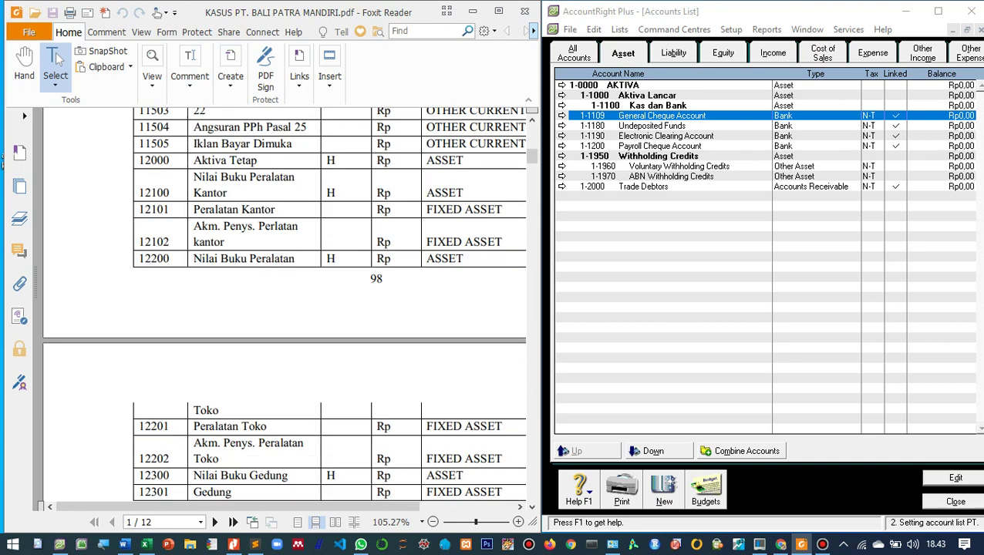
- In AccountRight Plus, renumber the General Cheque Account to 1-1102 and rename it Bank BRI, following the case PDF's chart of accounts
{"action": "scroll", "coordinate": [332, 305], "scroll_direction": "up", "scroll_amount": 10}
{"action": "scroll", "coordinate": [332, 305], "scroll_direction": "down", "scroll_amount": 3}
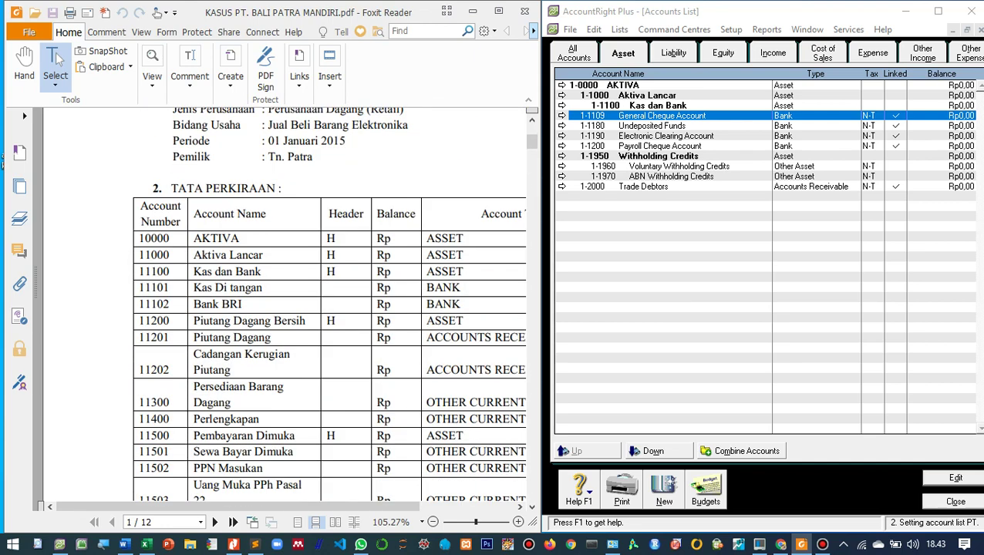
{"action": "scroll", "coordinate": [332, 305], "scroll_direction": "down", "scroll_amount": 1}
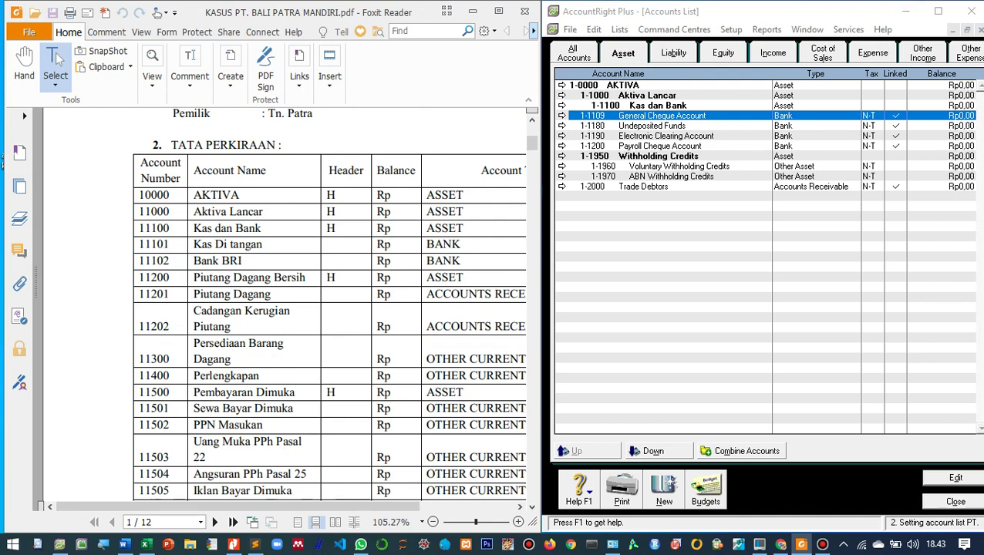
{"action": "key", "text": "alt+Tab"}
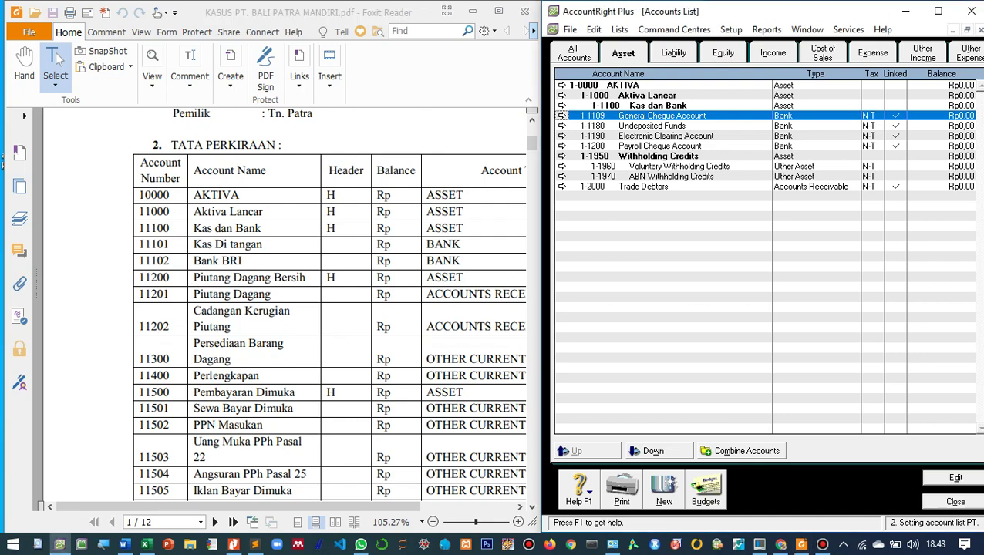
{"action": "left_click", "coordinate": [652, 125]}
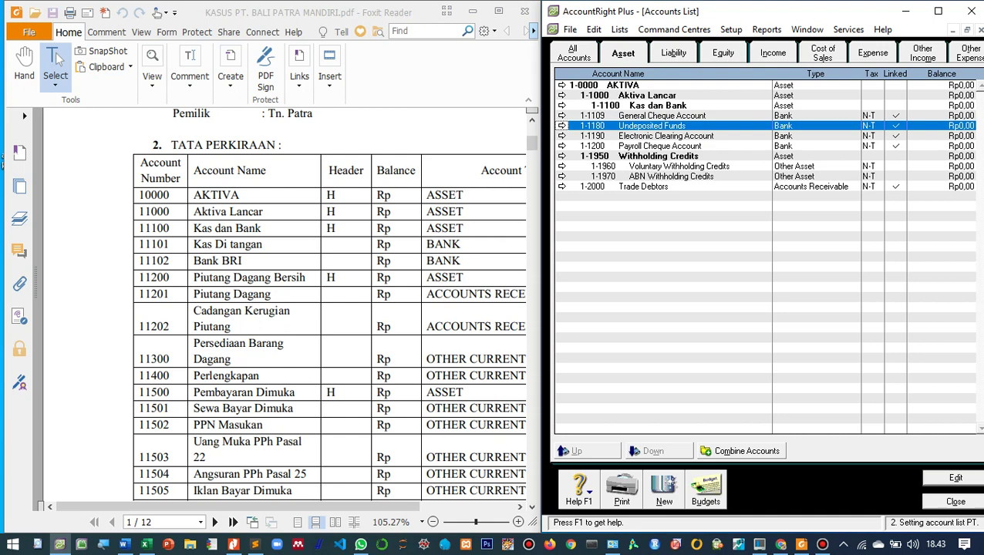
{"action": "key", "text": "Up"}
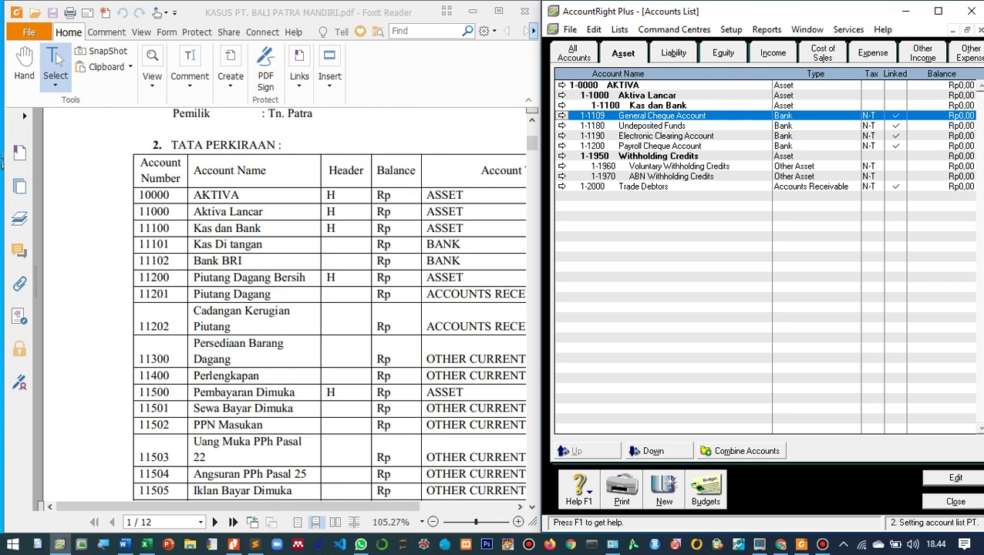
{"action": "key", "text": "Return"}
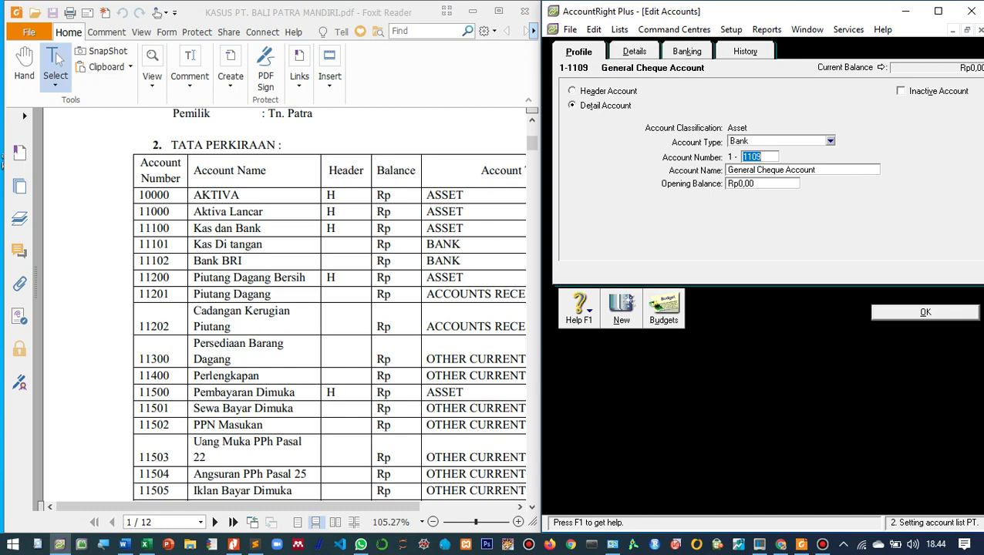
{"action": "type", "text": "1102"}
{"action": "key", "text": "Tab"}
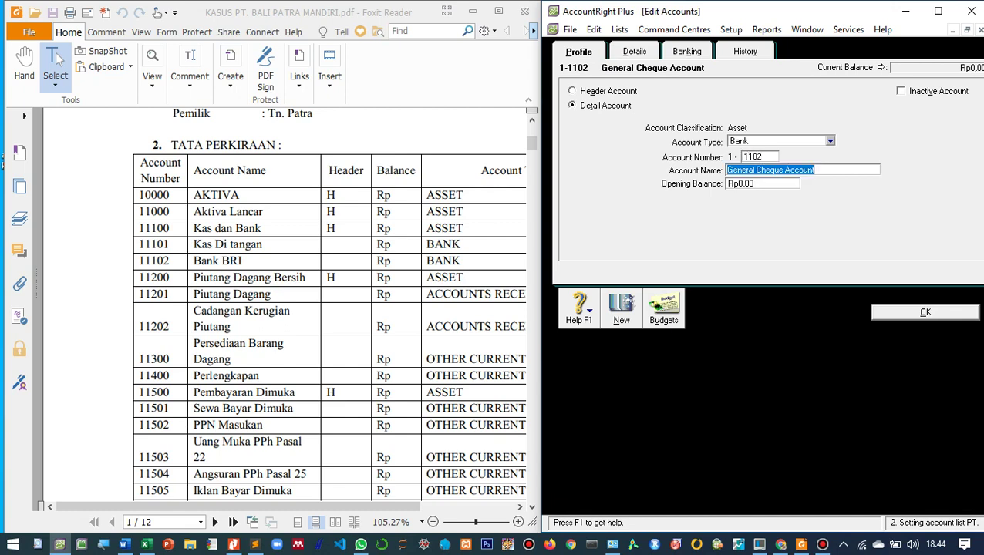
{"action": "type", "text": "Bank B"}
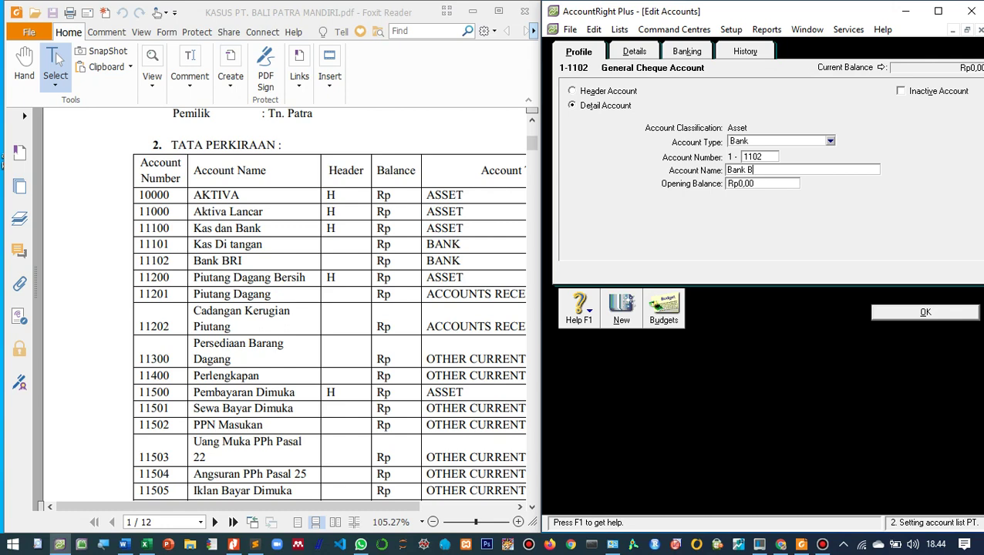
{"action": "type", "text": "RI"}
{"action": "key", "text": "Return"}
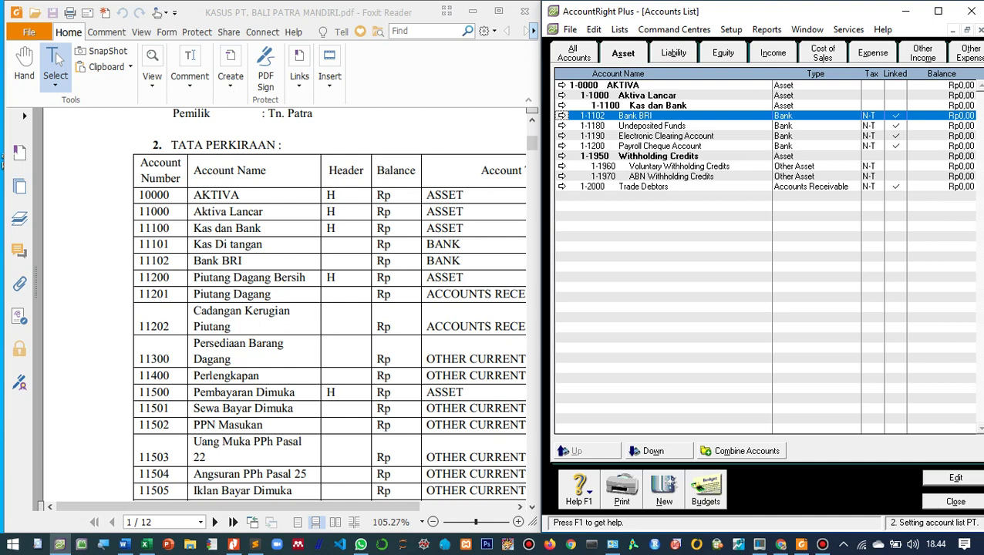
- Create the Bank-type detail account 1-1101 Kas Ditangan and indent Bank BRI fully beneath the Kas dan Bank header
{"action": "left_click", "coordinate": [664, 491]}
{"action": "key", "text": "shift+Tab"}
{"action": "key", "text": "alt+Down"}
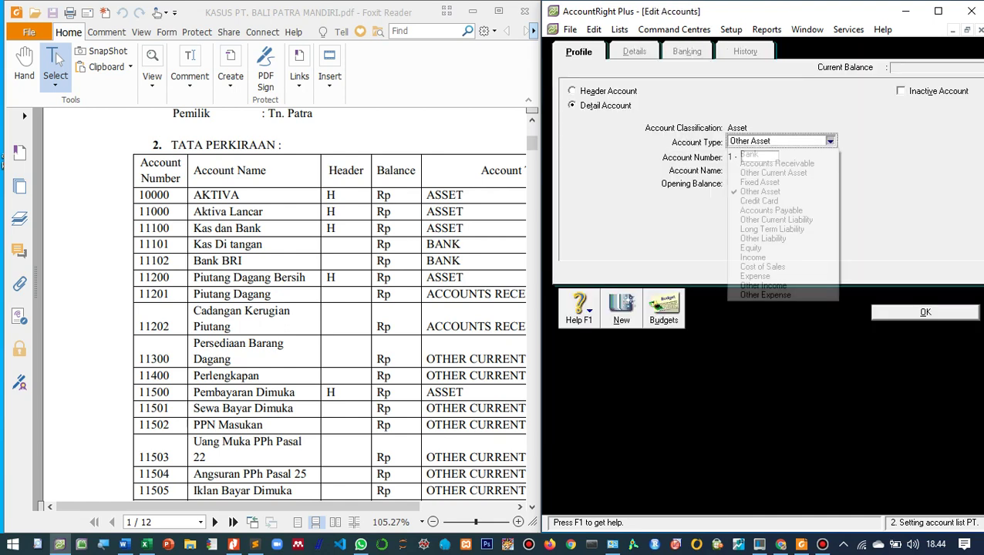
{"action": "key", "text": "b"}
{"action": "key", "text": "Return"}
{"action": "key", "text": "Tab"}
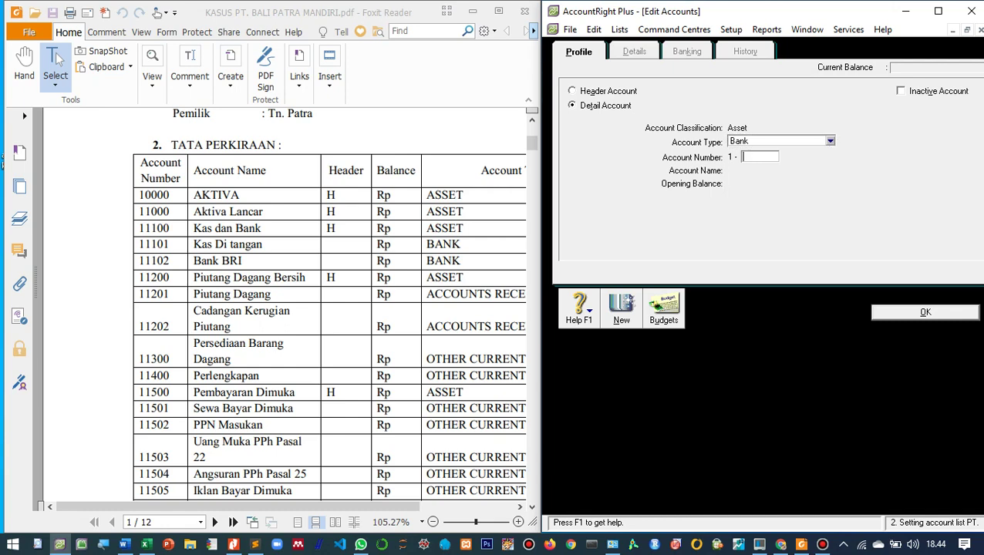
{"action": "type", "text": "1101"}
{"action": "key", "text": "Tab"}
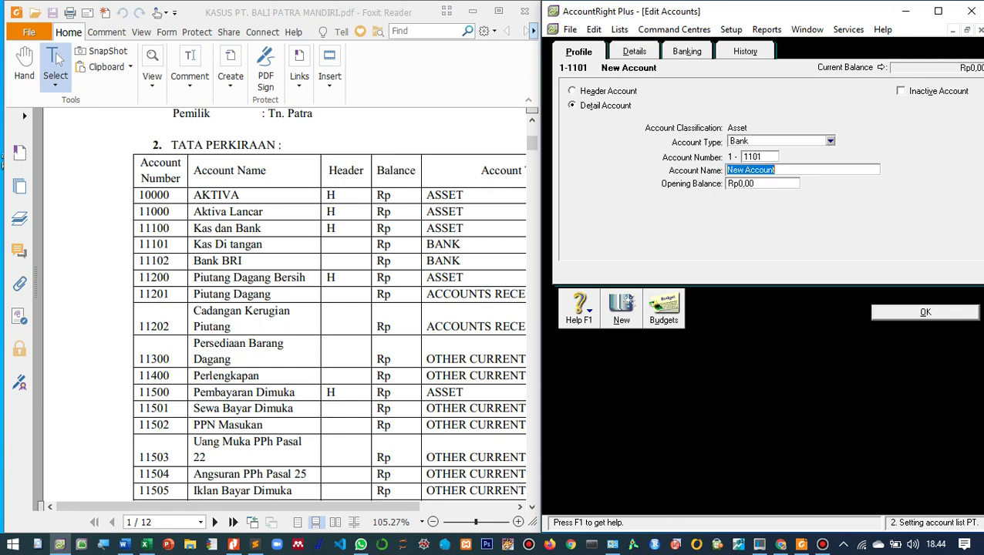
{"action": "type", "text": "Kas Ditangan"}
{"action": "key", "text": "Return"}
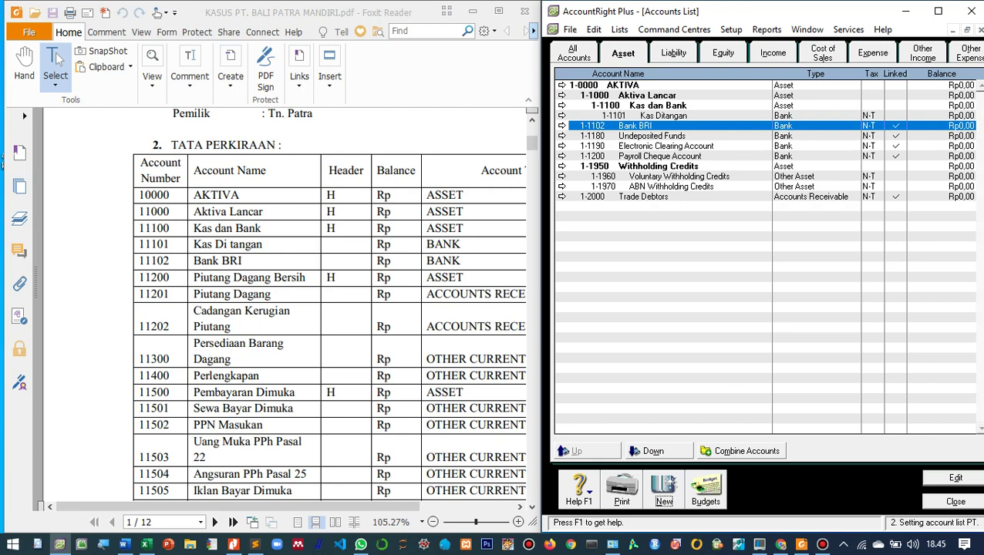
{"action": "left_click", "coordinate": [653, 451]}
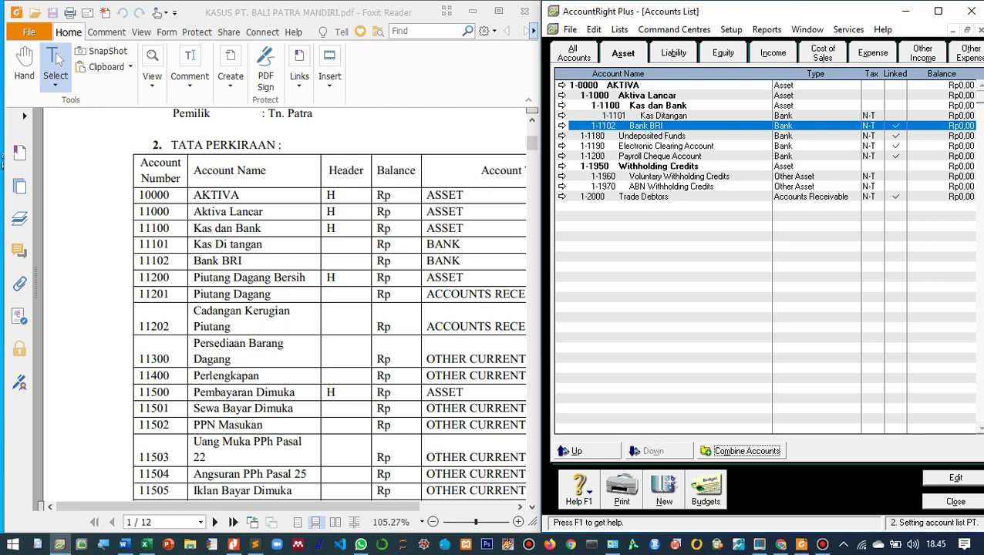
{"action": "left_click", "coordinate": [653, 451]}
- Rename the Undeposited Funds account to Kas yang belum disetorkan and indent it beneath the Kas dan Bank header
{"action": "left_click", "coordinate": [652, 136]}
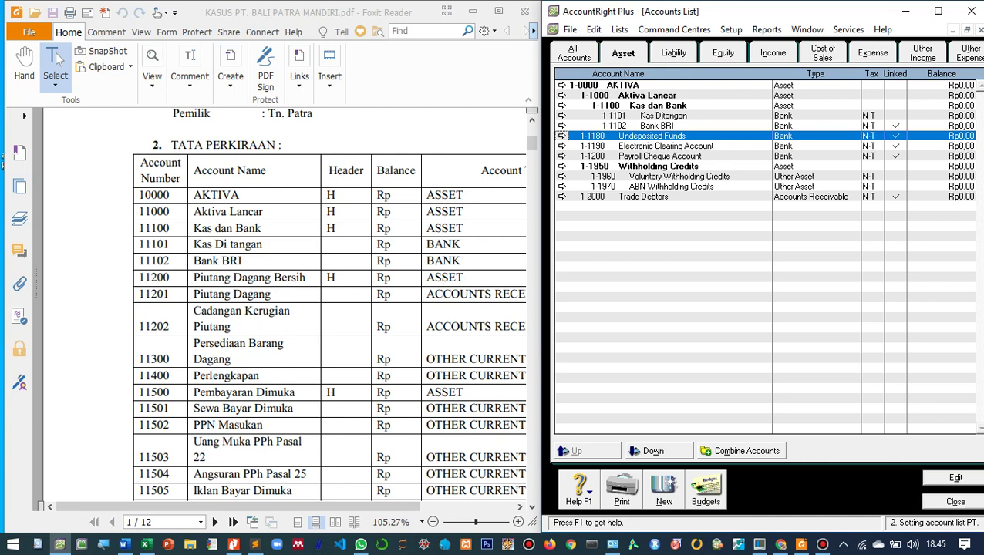
{"action": "key", "text": "Return"}
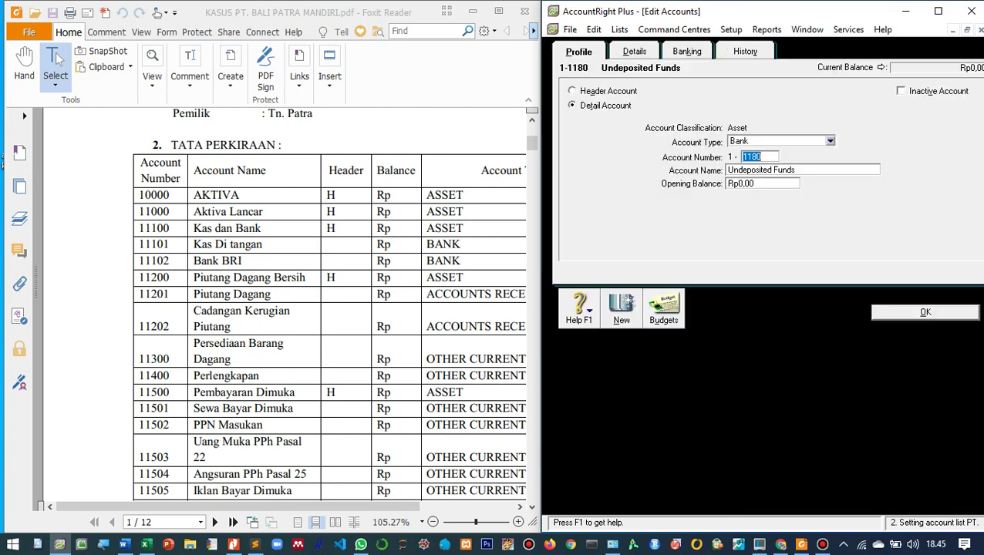
{"action": "key", "text": "Tab"}
{"action": "type", "text": "K"}
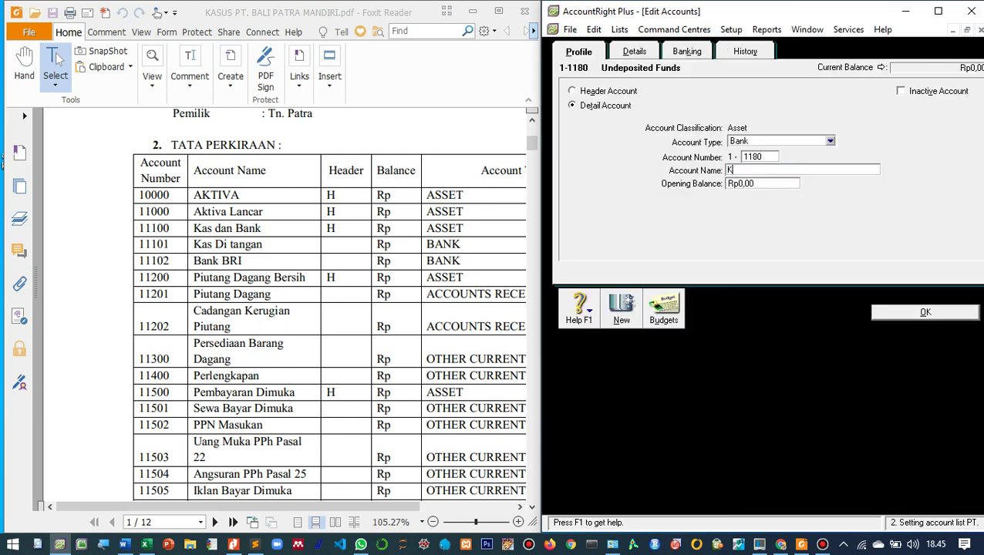
{"action": "type", "text": "as yang belujmm"}
{"action": "key", "text": "BackSpace"}
{"action": "key", "text": "BackSpace"}
{"action": "key", "text": "BackSpace"}
{"action": "type", "text": "m d"}
{"action": "key", "text": "BackSpace"}
{"action": "key", "text": "BackSpace"}
{"action": "key", "text": "BackSpace"}
{"action": "type", "text": "m disetorkan"}
{"action": "key", "text": "Return"}
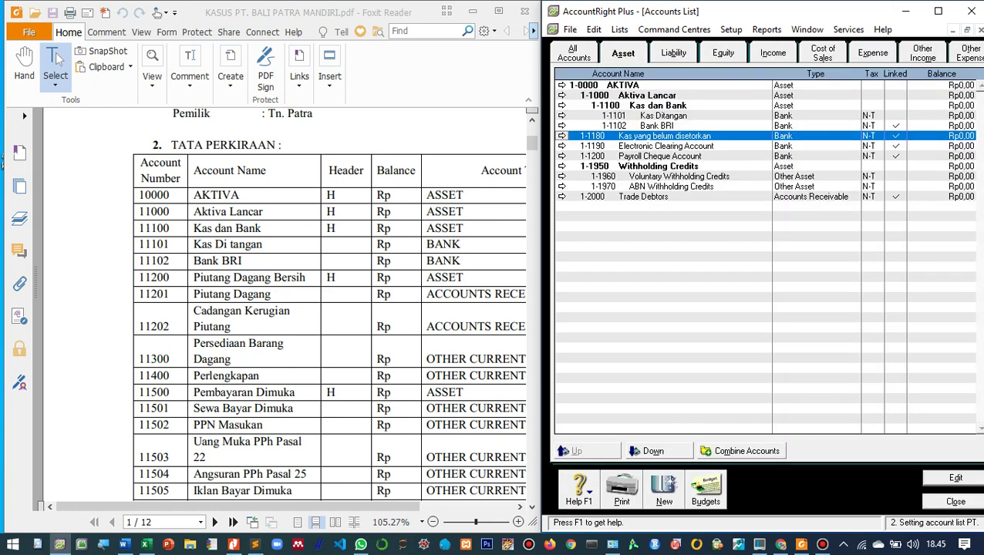
{"action": "key", "text": "Tab"}
{"action": "key", "text": "space"}
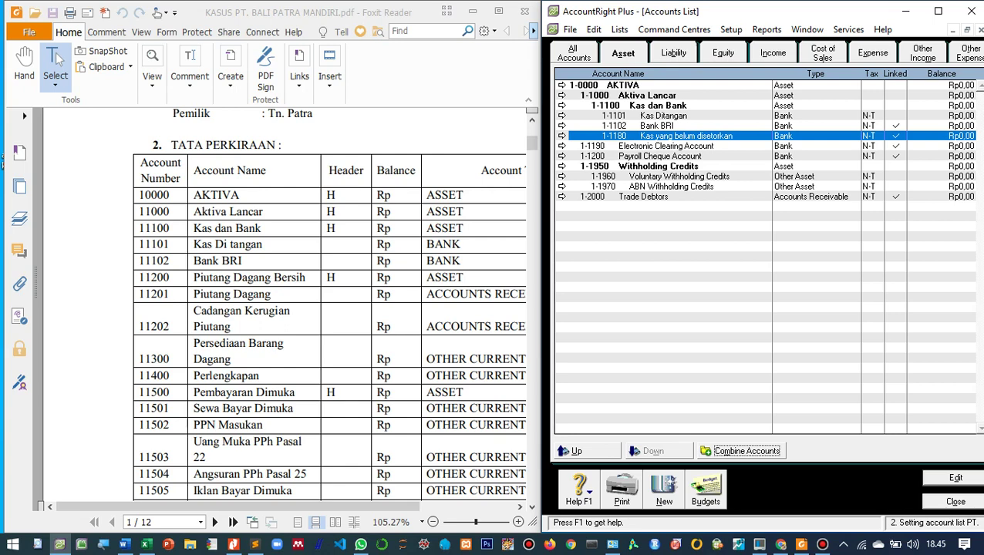
- Rename the Electronic Clearing Account to Kas Kliring and indent it beneath the Kas dan Bank header
{"action": "left_click", "coordinate": [666, 145]}
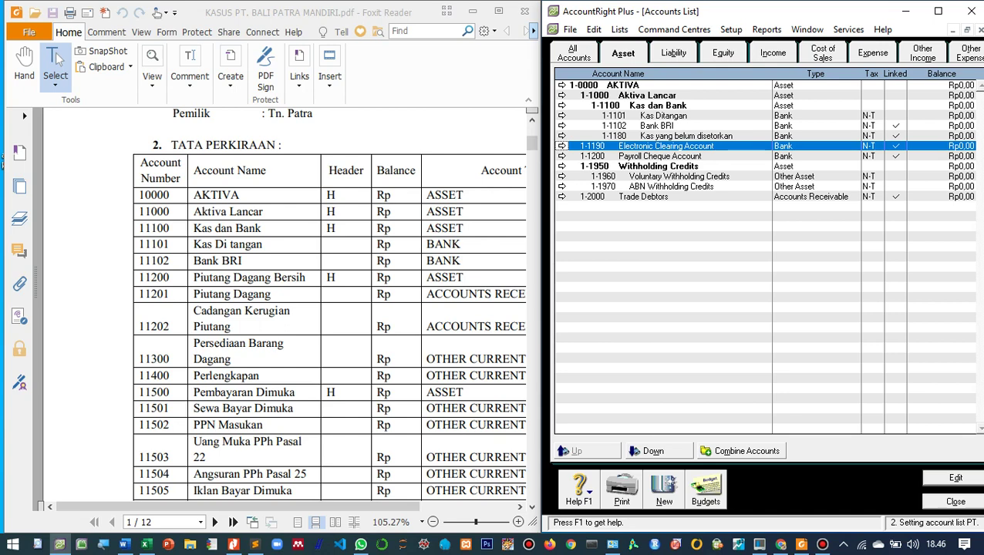
{"action": "key", "text": "Return"}
{"action": "key", "text": "Tab"}
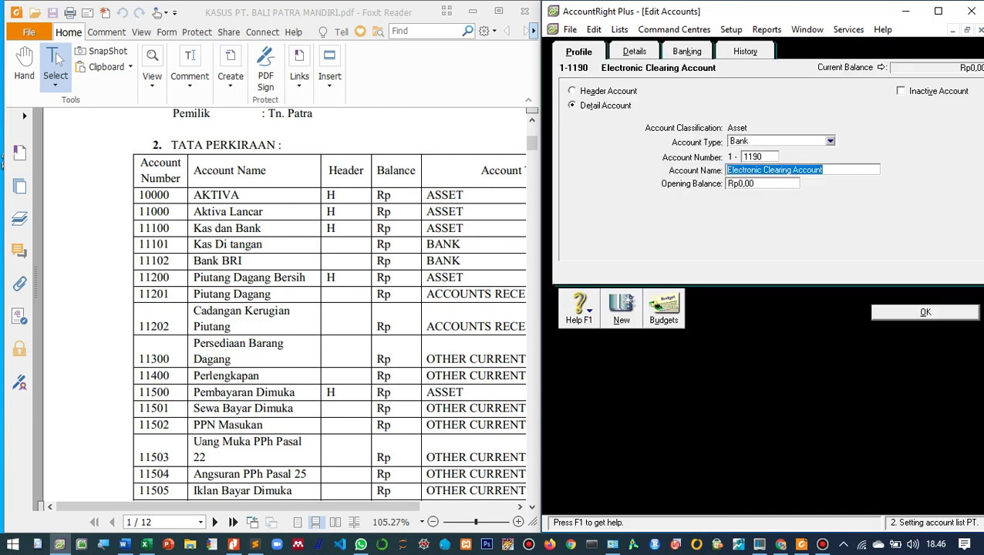
{"action": "type", "text": "Kas Kli"}
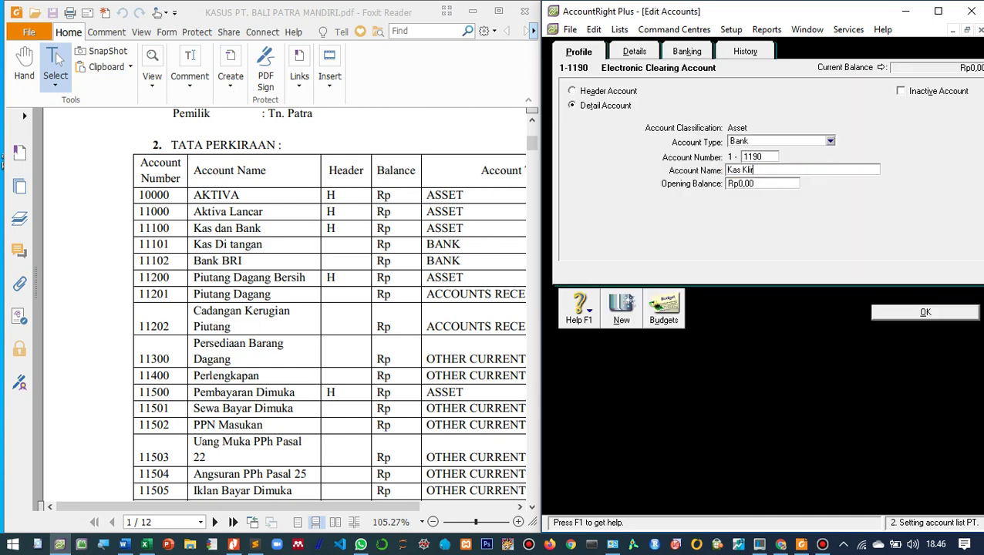
{"action": "type", "text": "ring"}
{"action": "key", "text": "Return"}
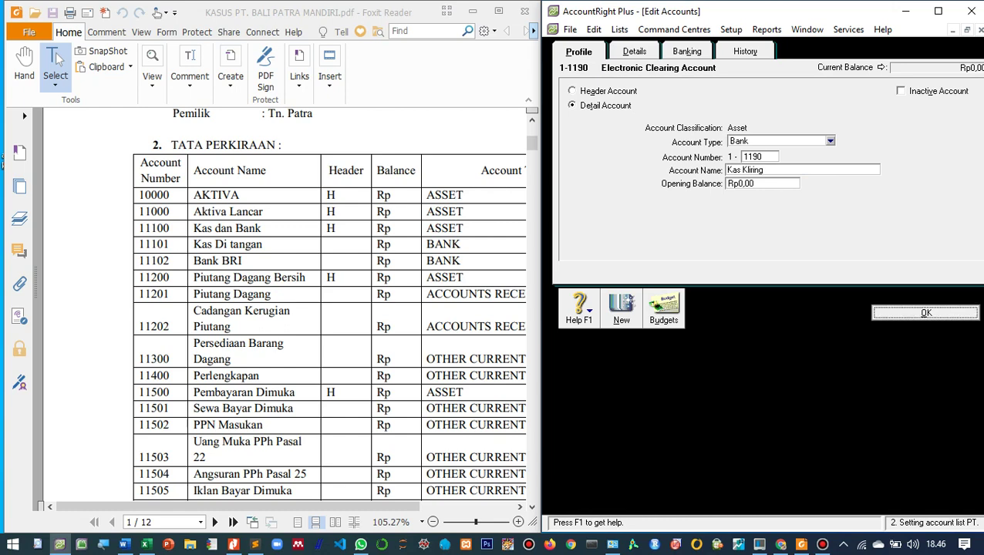
{"action": "key", "text": "alt+d"}
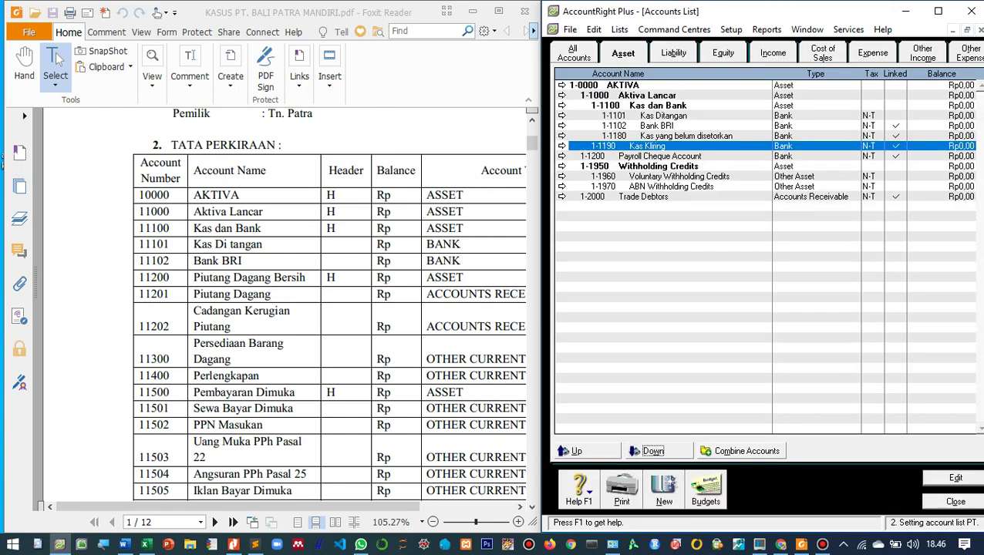
{"action": "key", "text": "alt+d"}
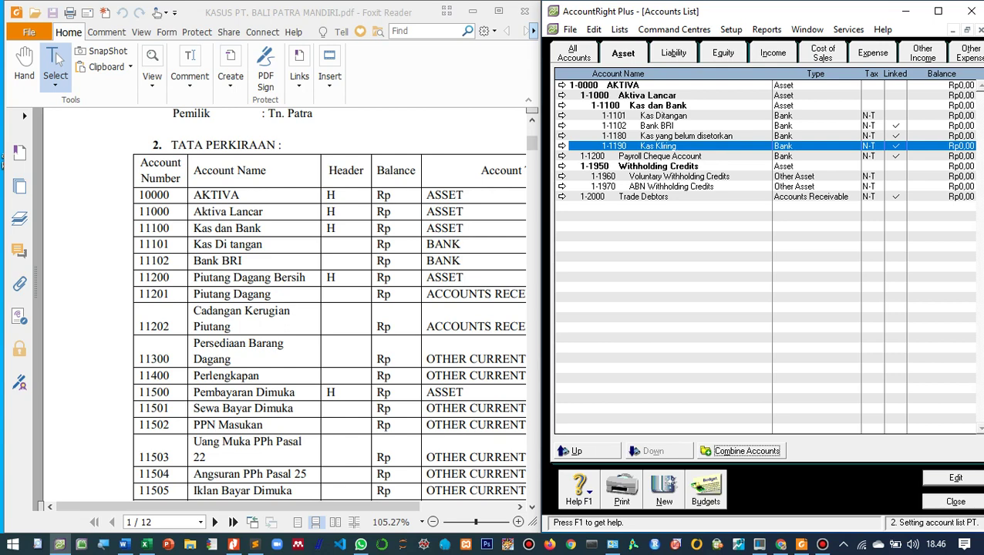
- Rename the Payroll Cheque Account to Kas Pengeluaran Gaji and indent it beneath the Kas dan Bank header
{"action": "key", "text": "Down"}
{"action": "key", "text": "Return"}
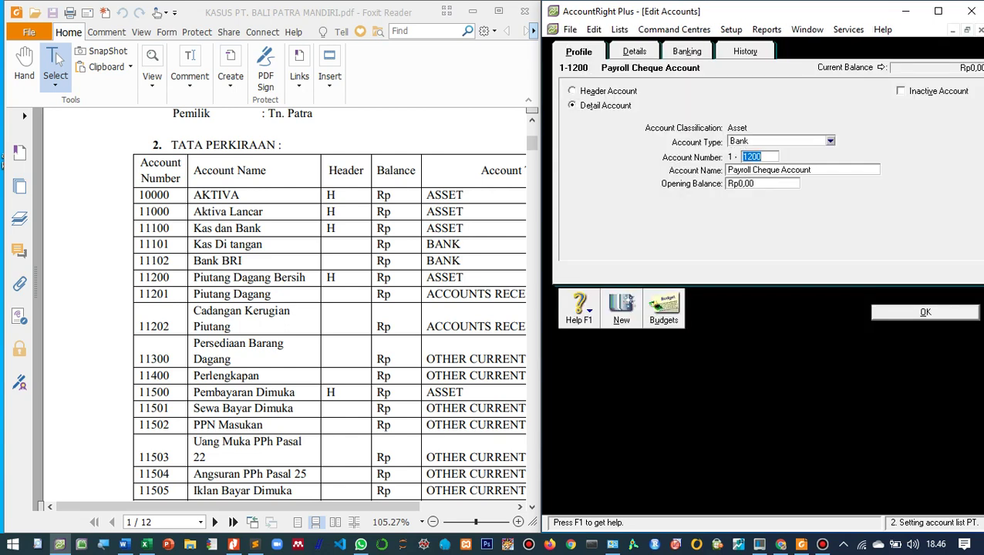
{"action": "key", "text": "Tab"}
{"action": "type", "text": "Kas"}
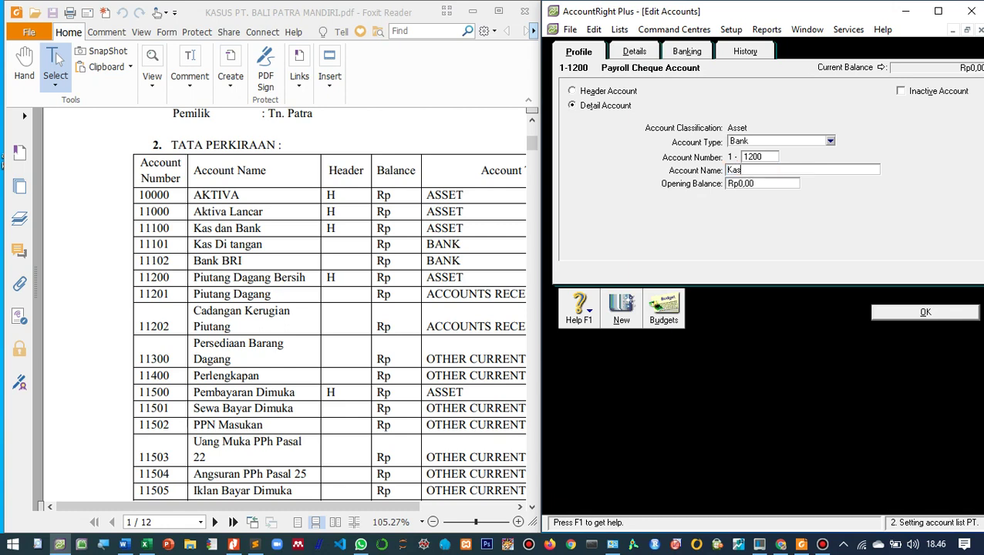
{"action": "type", "text": " Pengeluaran Gaji"}
{"action": "key", "text": "Return"}
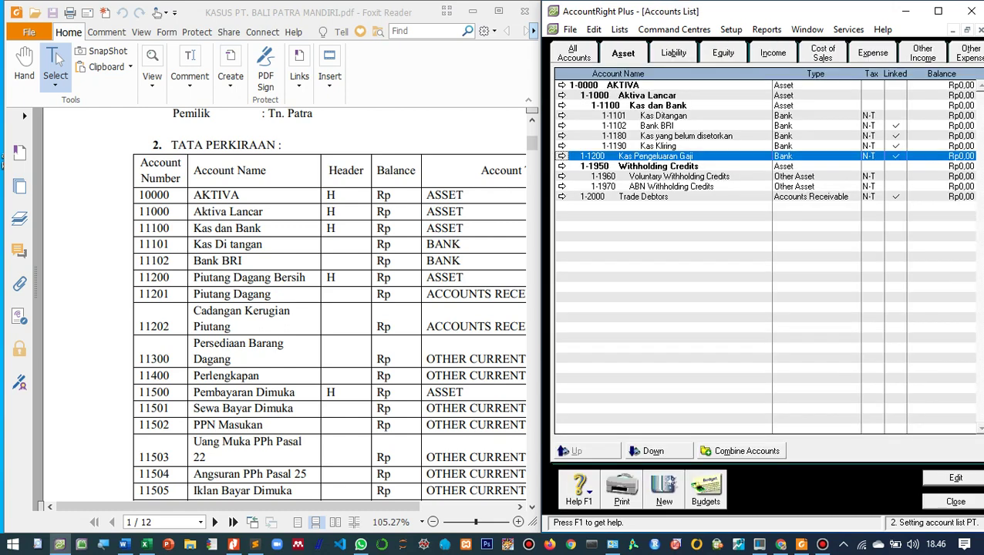
{"action": "key", "text": "alt+d"}
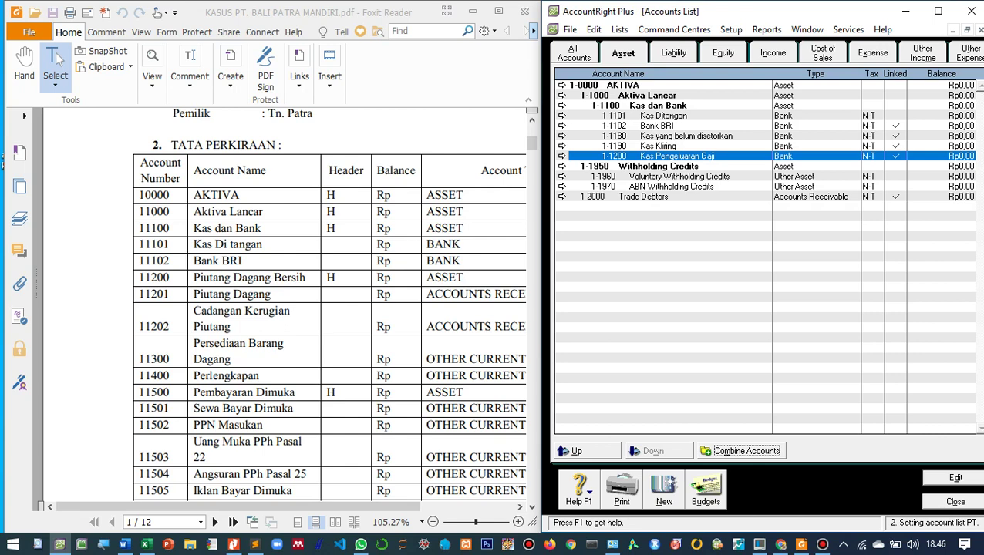
- Delete the Withholding Credits header together with the Voluntary Withholding Credits and ABN Withholding Credits accounts
{"action": "double_click", "coordinate": [617, 165]}
{"action": "right_click", "coordinate": [615, 191]}
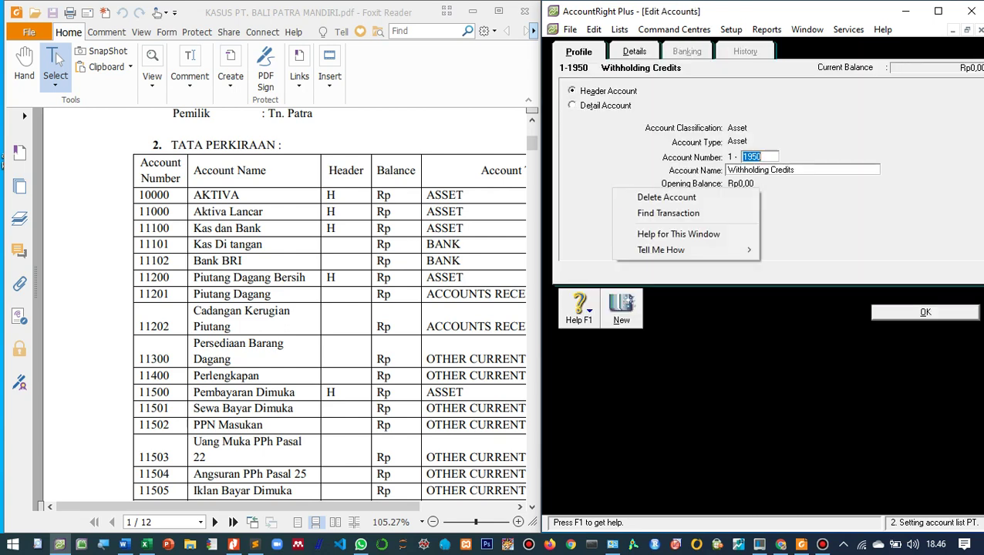
{"action": "left_click", "coordinate": [648, 197]}
{"action": "double_click", "coordinate": [617, 166]}
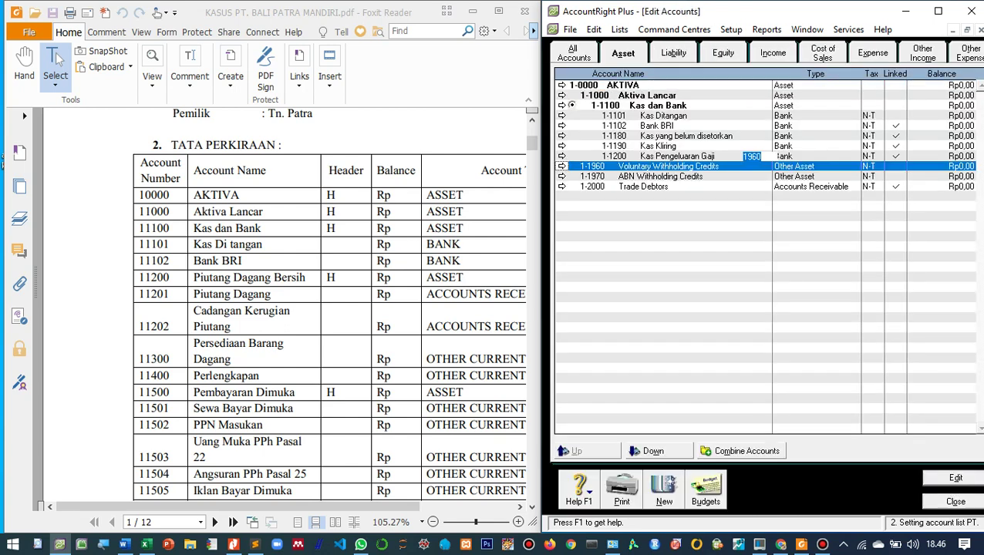
{"action": "right_click", "coordinate": [623, 185]}
{"action": "key", "text": "Return"}
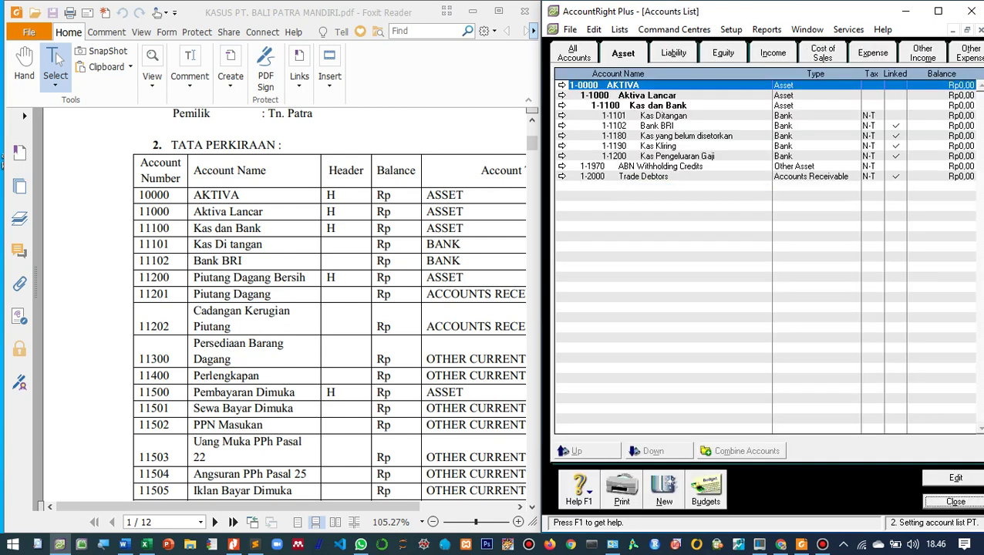
{"action": "double_click", "coordinate": [617, 166]}
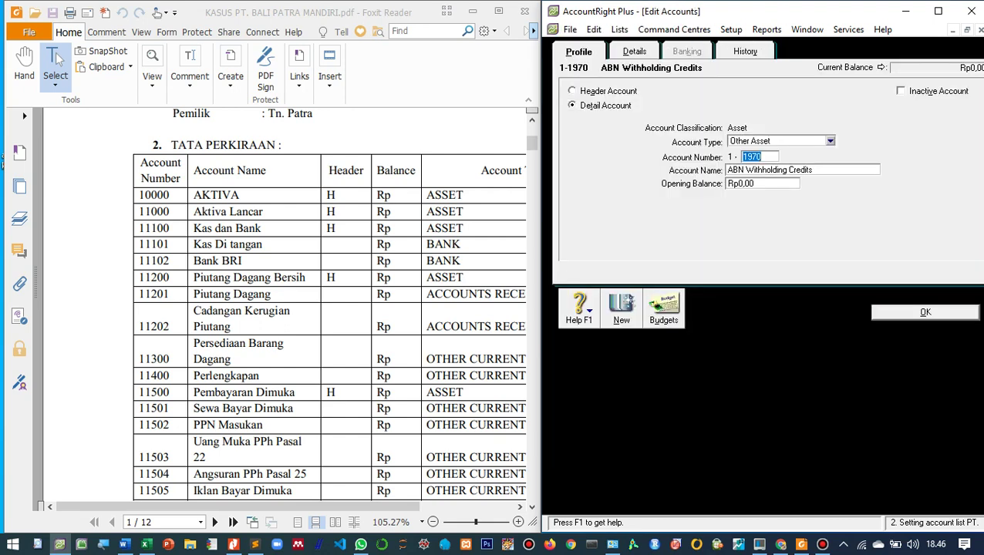
{"action": "right_click", "coordinate": [625, 178]}
{"action": "key", "text": "Return"}
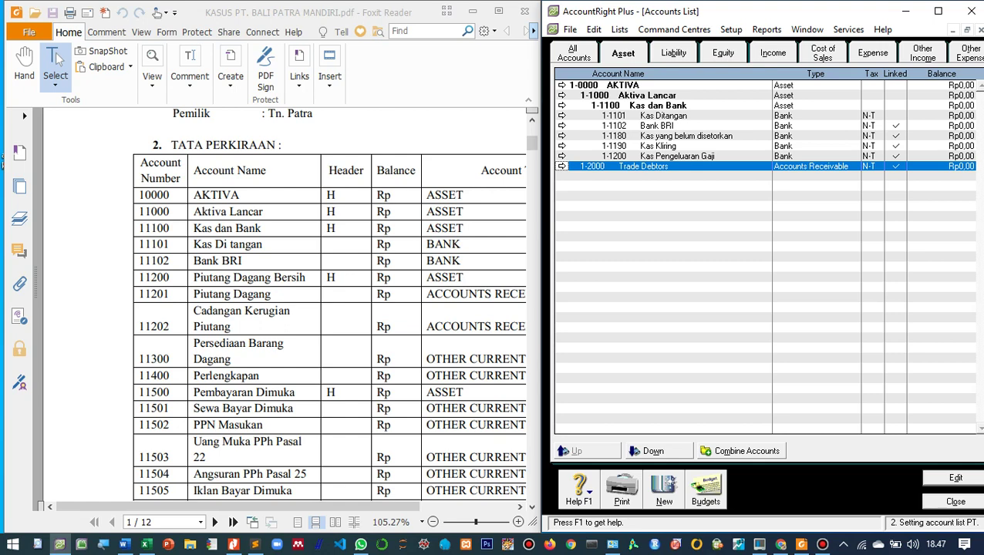
{"action": "left_click", "coordinate": [664, 494]}
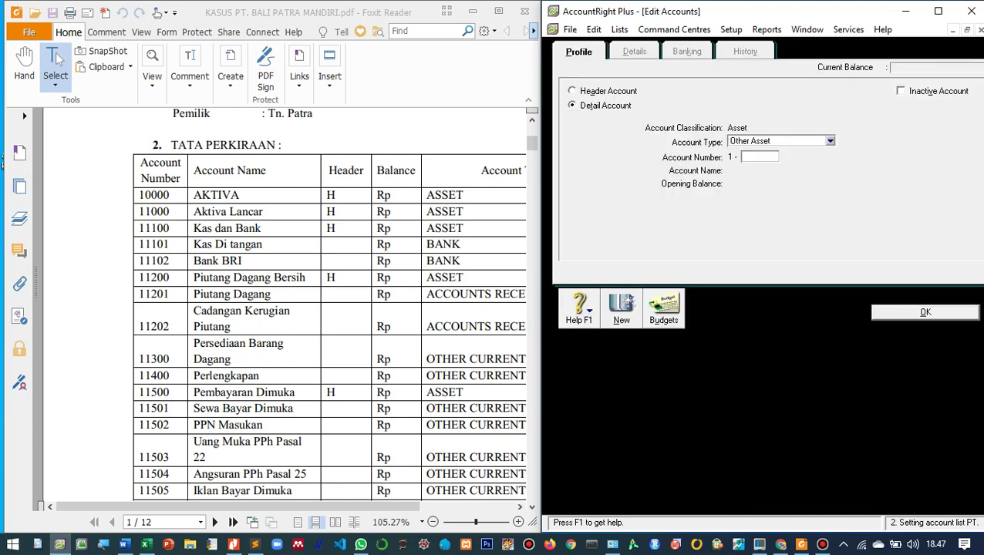
{"action": "left_click", "coordinate": [608, 91]}
{"action": "left_click", "coordinate": [760, 156]}
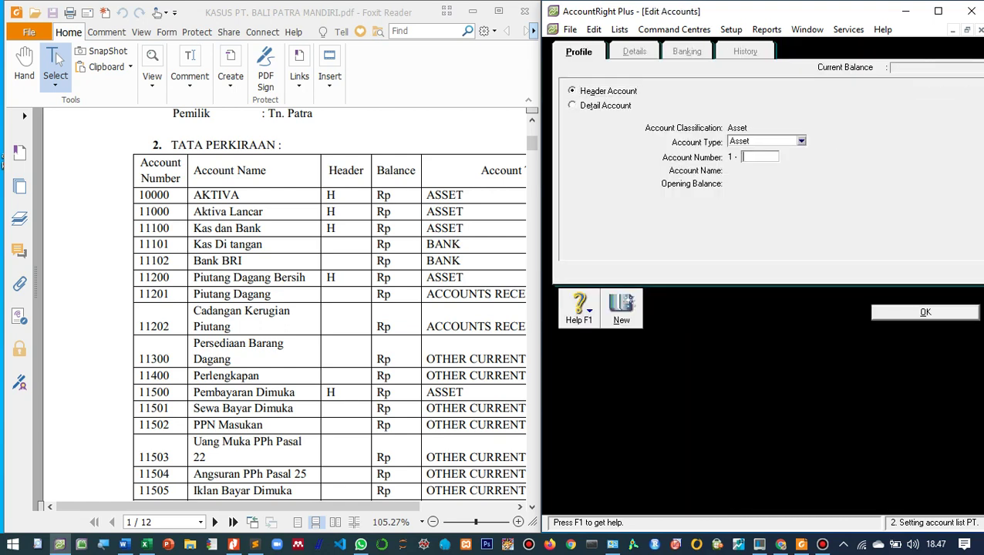
{"action": "type", "text": "1200"}
{"action": "key", "text": "Tab"}
{"action": "key", "text": "Escape"}
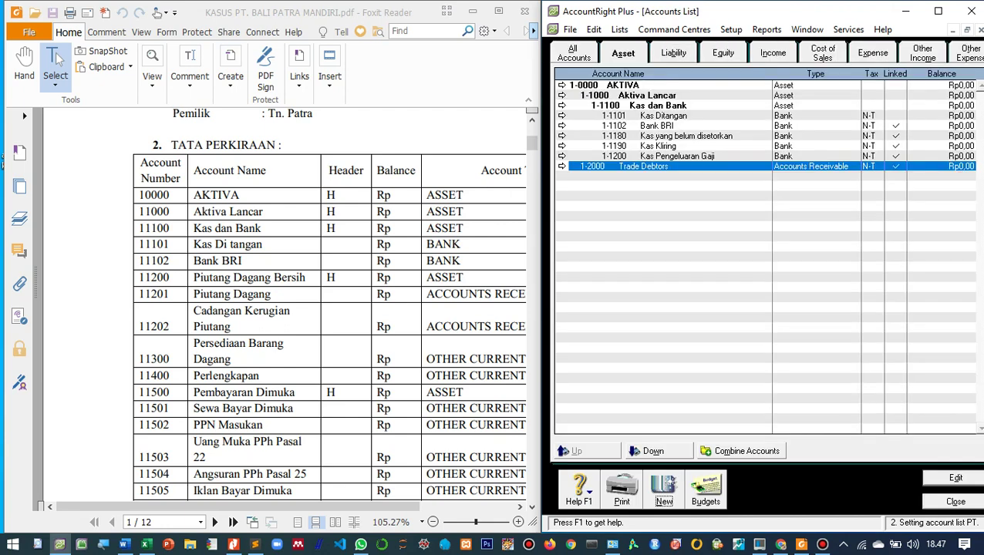
- Change the account number of Kas Pengeluaran Gaji to 1-1191
{"action": "left_click", "coordinate": [678, 156]}
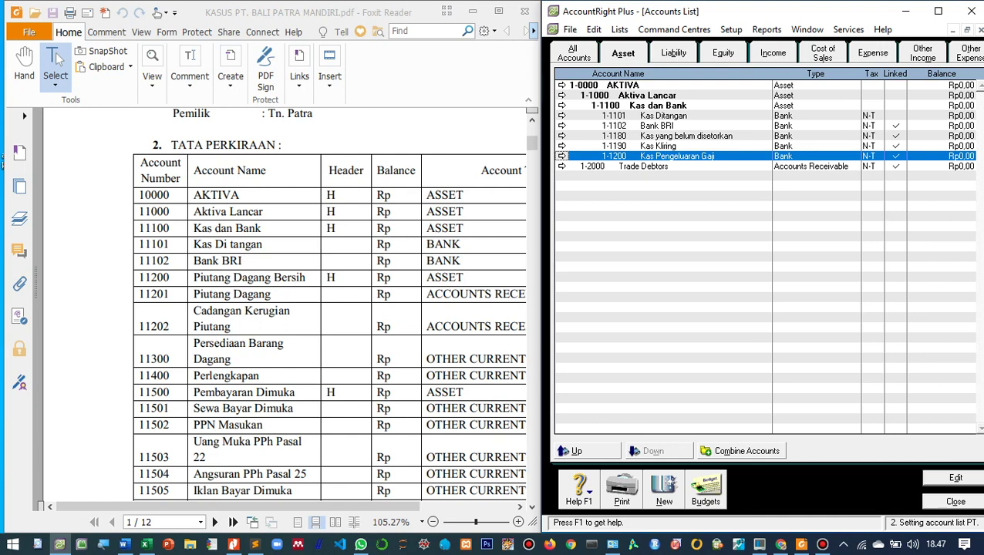
{"action": "key", "text": "Return"}
{"action": "type", "text": "1191"}
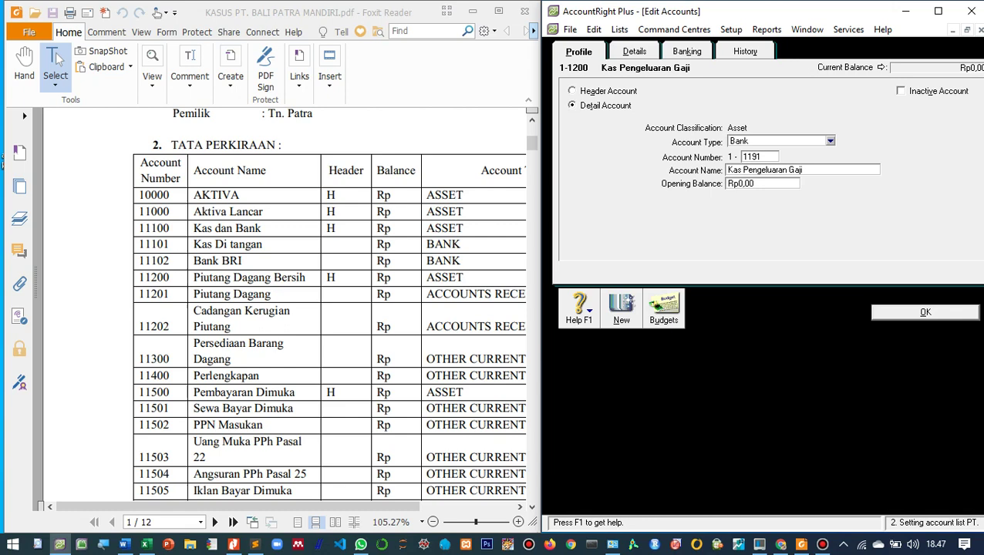
{"action": "key", "text": "Return"}
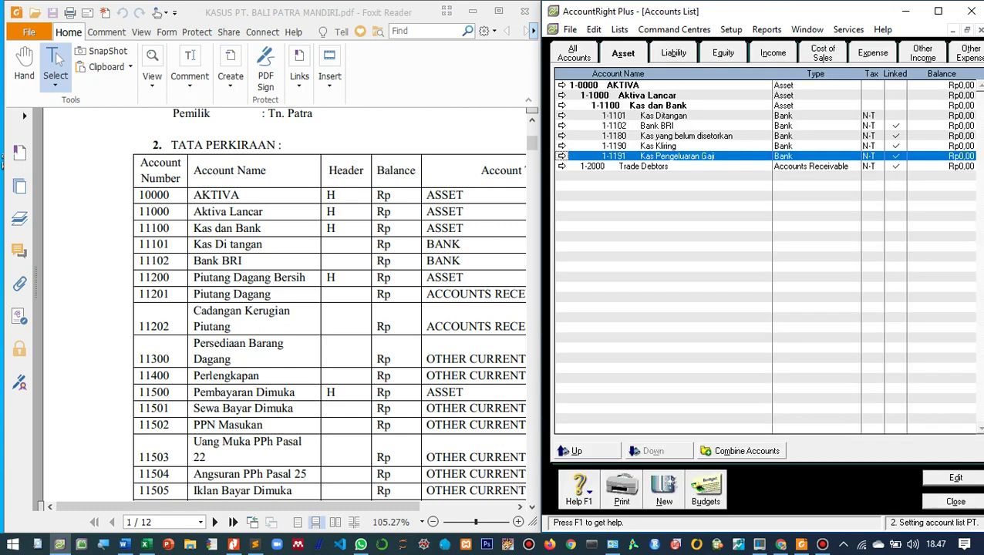
- Create a header account numbered 1-1200 in the asset accounts and name it Piutang Dagang Bersih
{"action": "key", "text": "ctrl+n"}
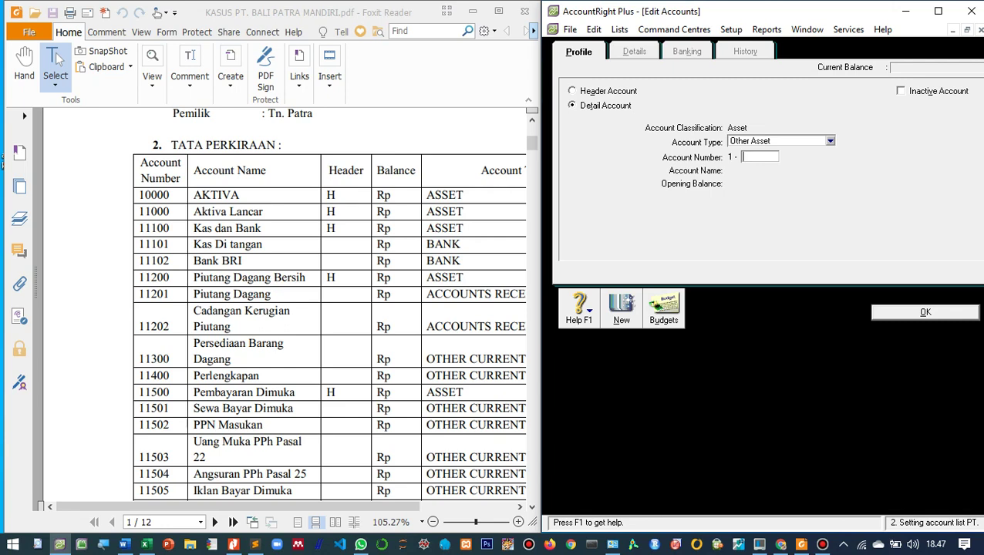
{"action": "key", "text": "alt+h"}
{"action": "key", "text": "Tab"}
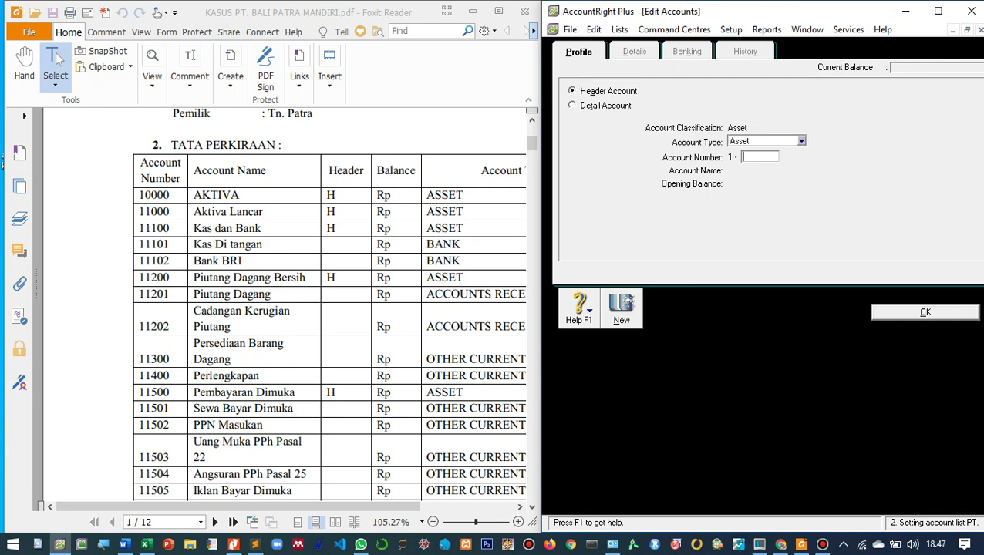
{"action": "type", "text": "1200"}
{"action": "key", "text": "Tab"}
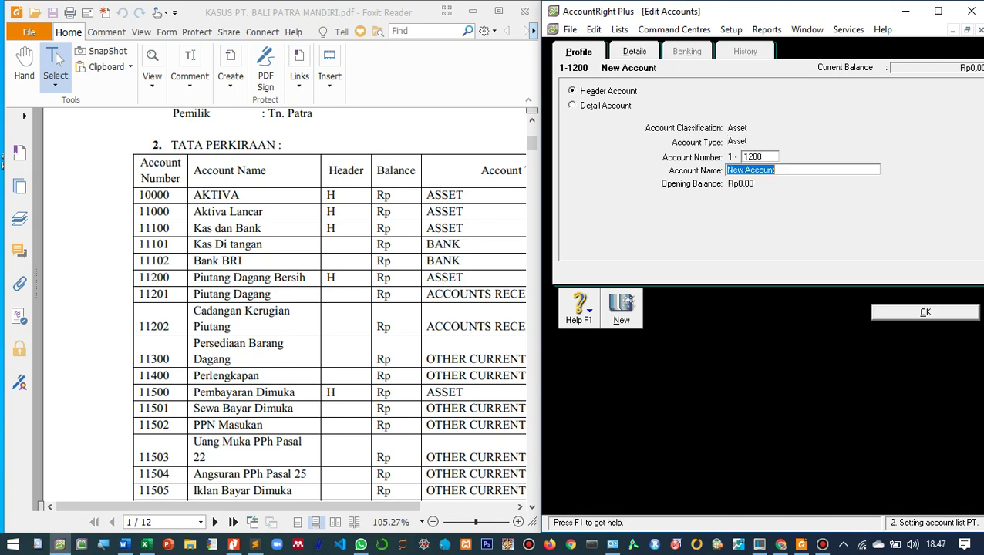
{"action": "type", "text": "Piutang Dagang Bersi"}
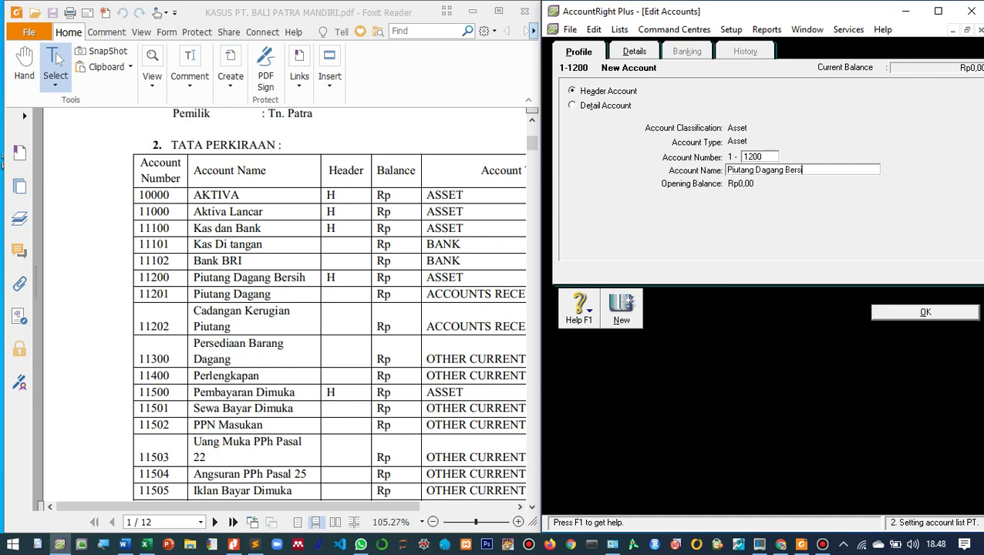
{"action": "type", "text": "h"}
{"action": "key", "text": "Return"}
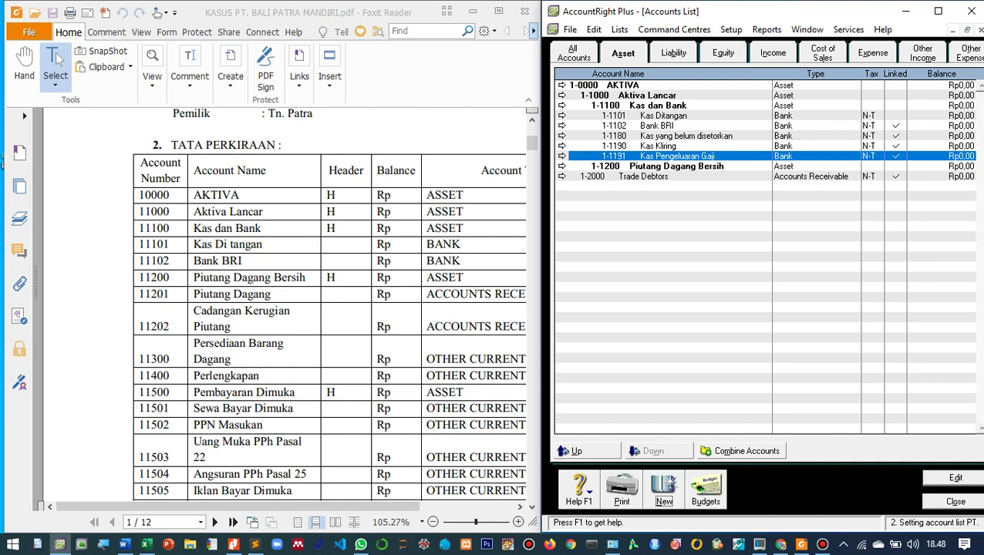
- Renumber the Trade Debtors account as 1-1201 Piutang Dagang and indent it beneath the Piutang Dagang Bersih header
{"action": "left_click", "coordinate": [566, 176]}
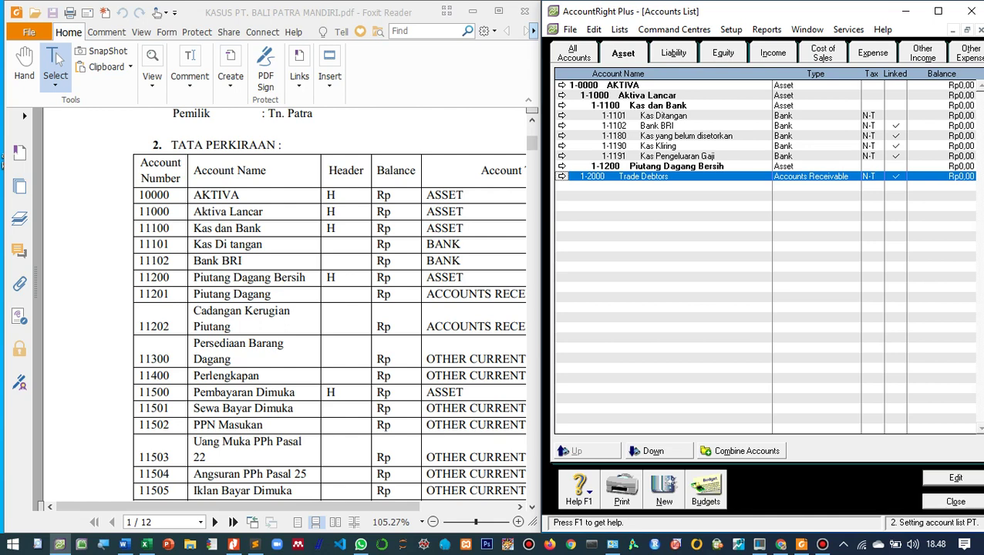
{"action": "left_click", "coordinate": [563, 177]}
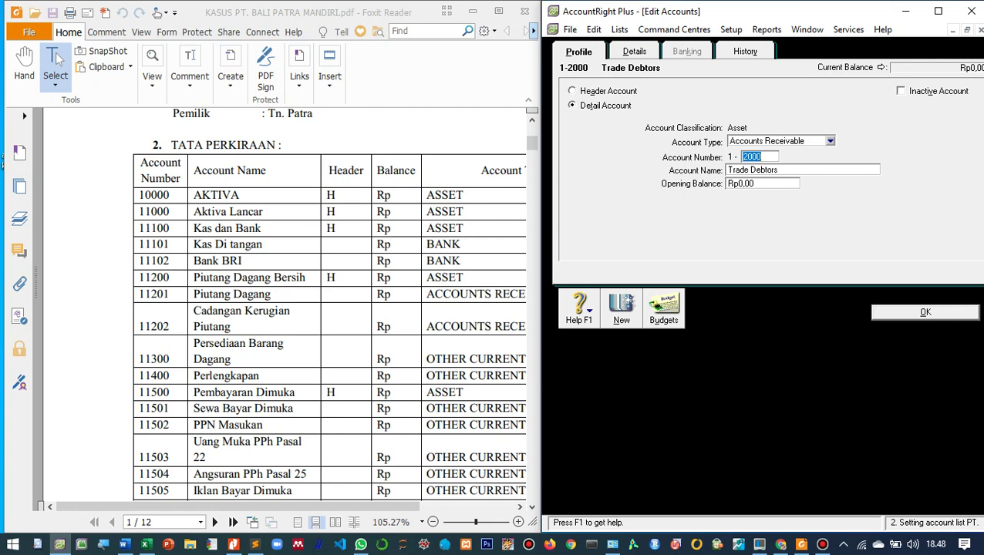
{"action": "type", "text": "1201"}
{"action": "key", "text": "Tab"}
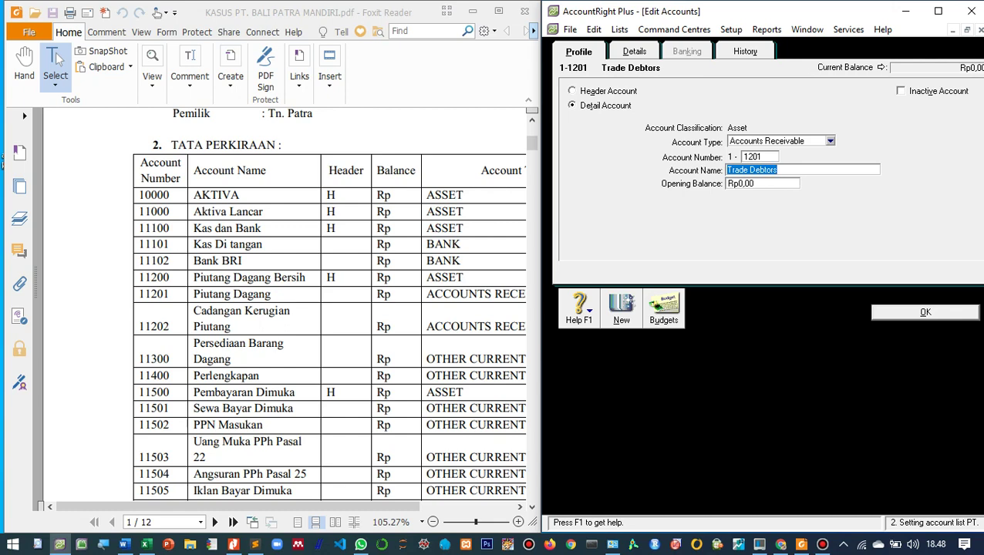
{"action": "type", "text": "Piutang Dagang"}
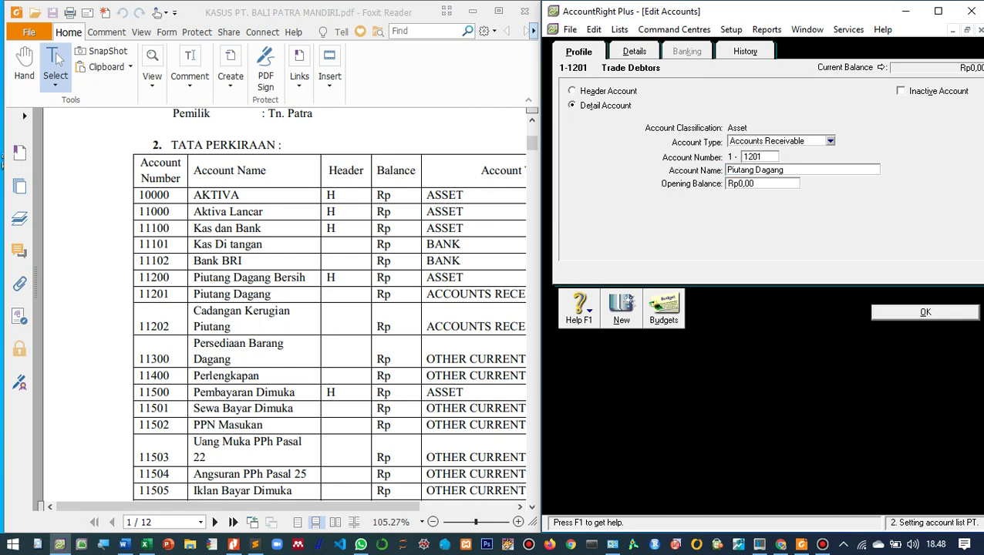
{"action": "key", "text": "Return"}
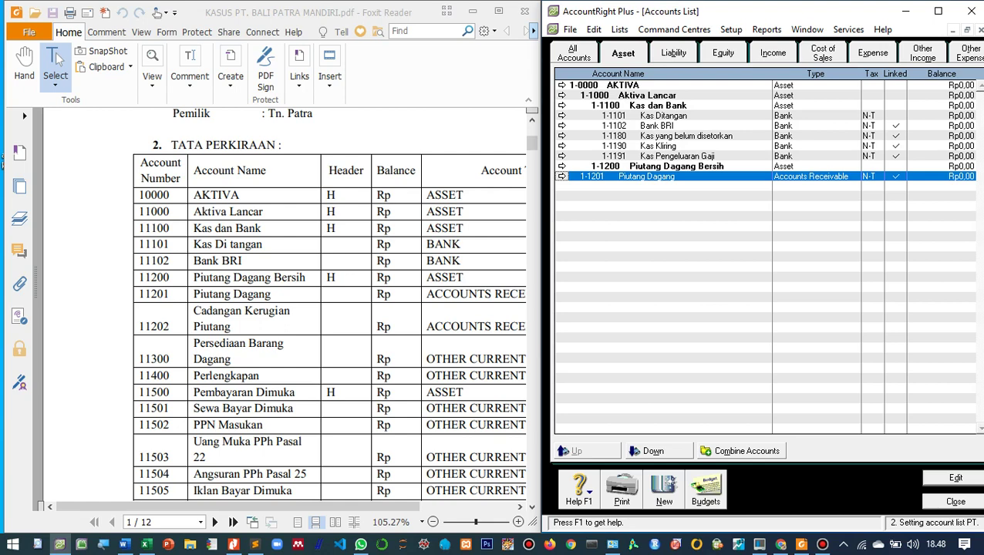
{"action": "left_click", "coordinate": [648, 452]}
{"action": "key", "text": "Return"}
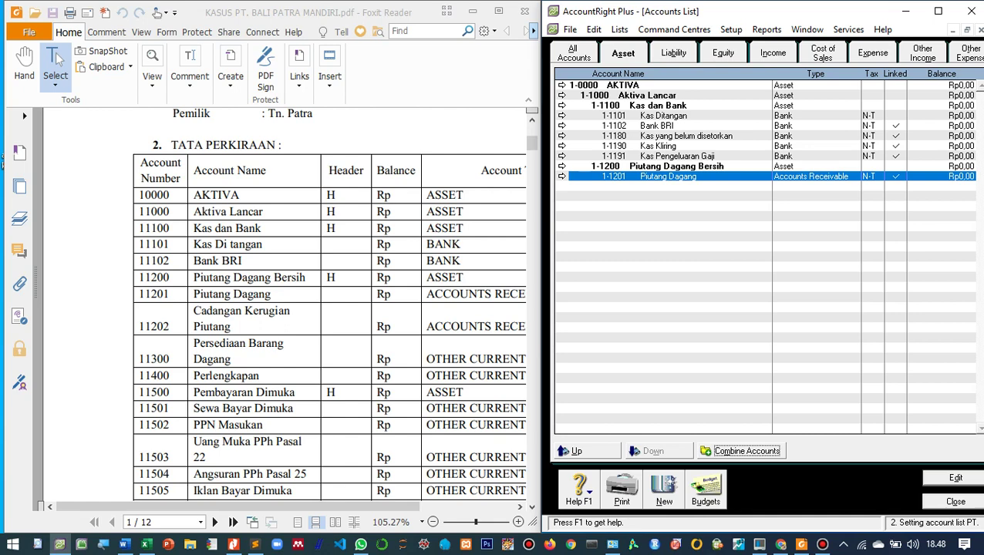
- Create the detail account 1-1202 Cadangan Kerugian Piutang with the account type Accounts Receivable
{"action": "left_click", "coordinate": [664, 488]}
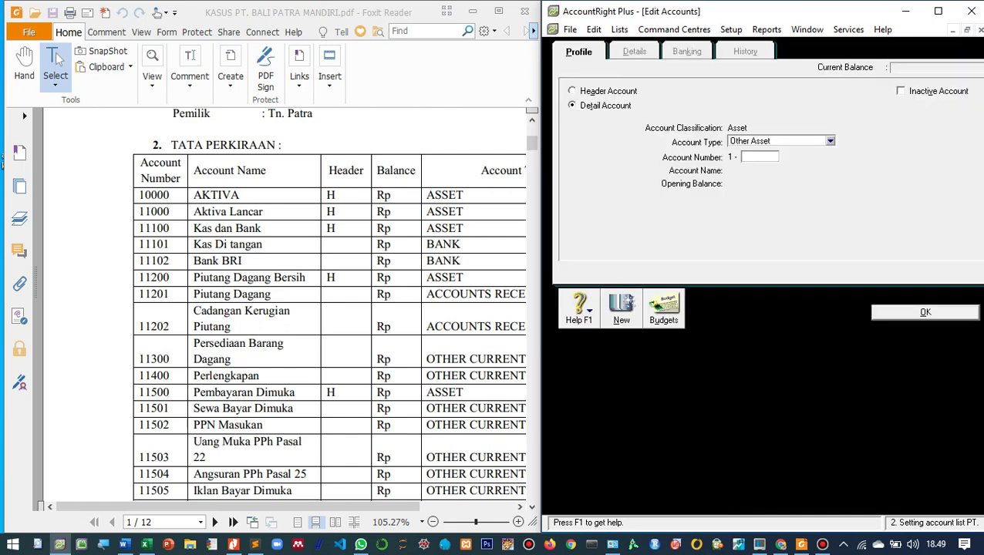
{"action": "left_click", "coordinate": [830, 141]}
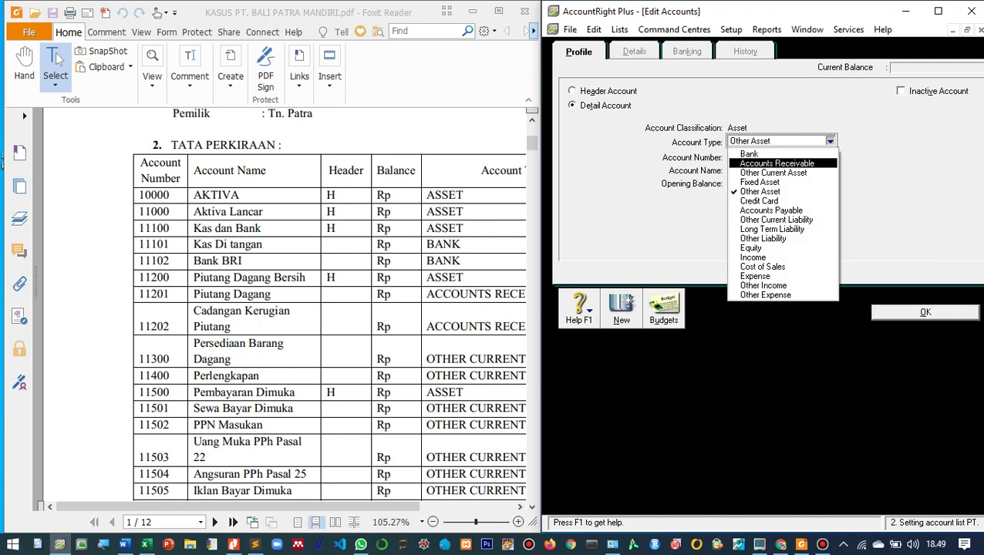
{"action": "key", "text": "Return"}
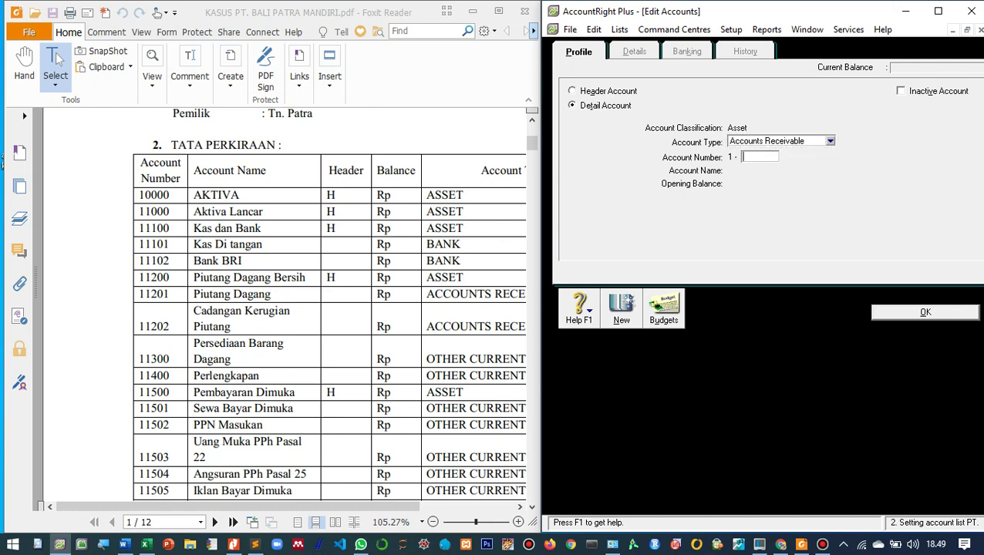
{"action": "type", "text": "1202"}
{"action": "key", "text": "Tab"}
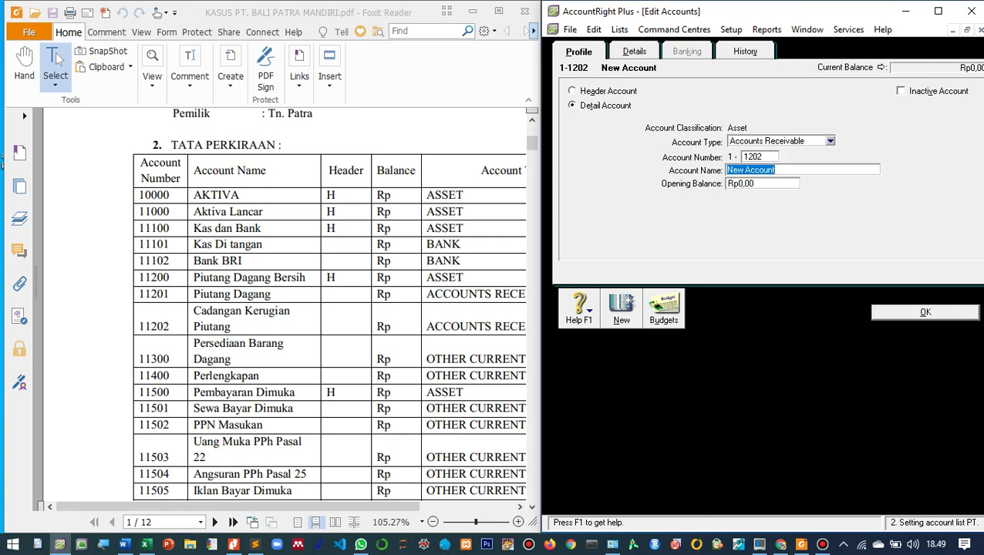
{"action": "type", "text": "Cadangan Kerugia"}
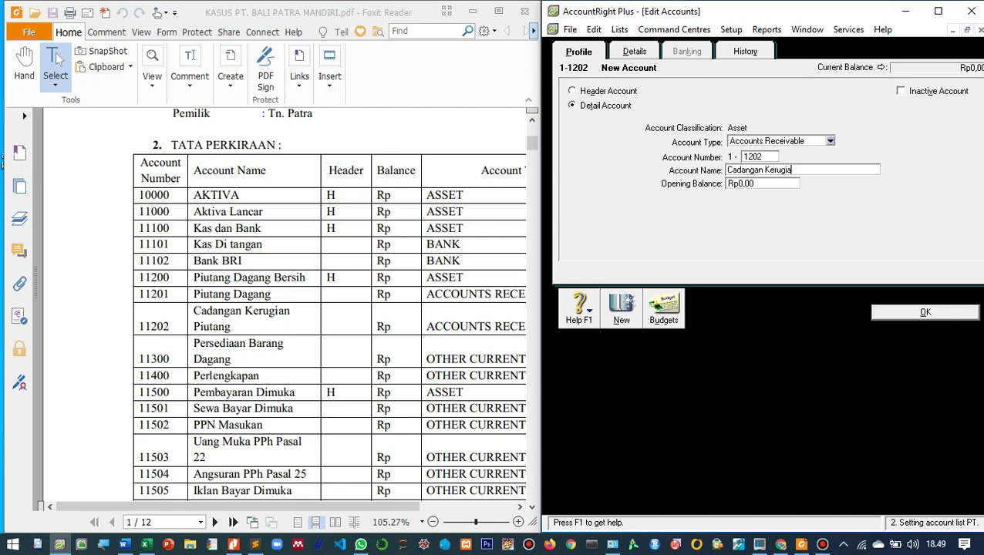
{"action": "type", "text": "n Piutang"}
{"action": "key", "text": "Return"}
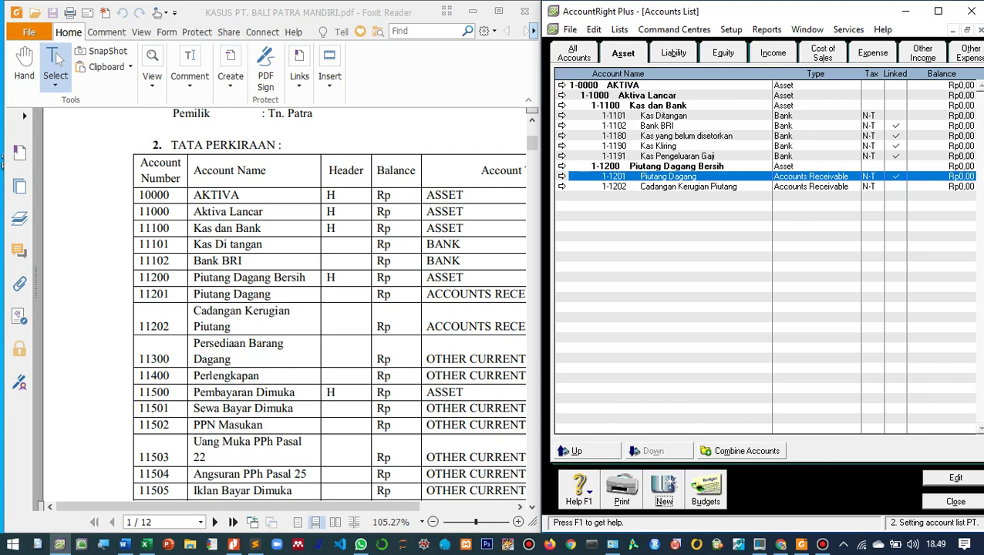
- Create the detail account 1-1300 Persediaan Barang Dagang with the account type Other Current Asset
{"action": "scroll", "coordinate": [330, 304], "scroll_direction": "down", "scroll_amount": 2}
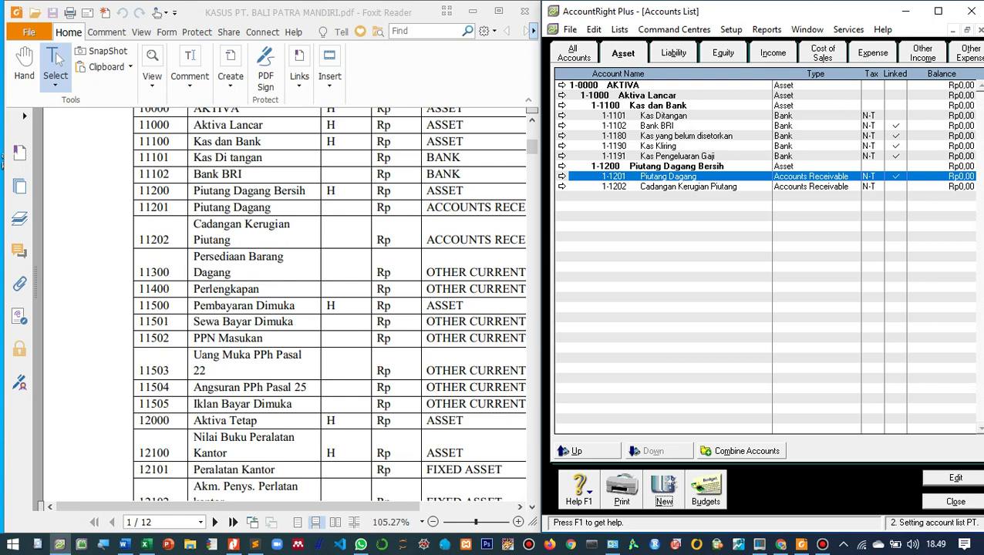
{"action": "left_click", "coordinate": [664, 490]}
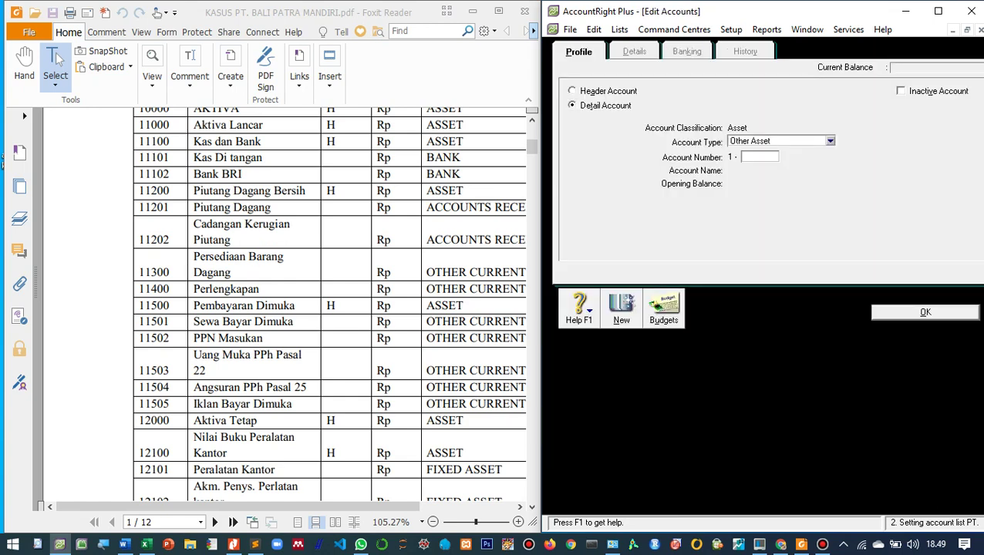
{"action": "left_click", "coordinate": [831, 141]}
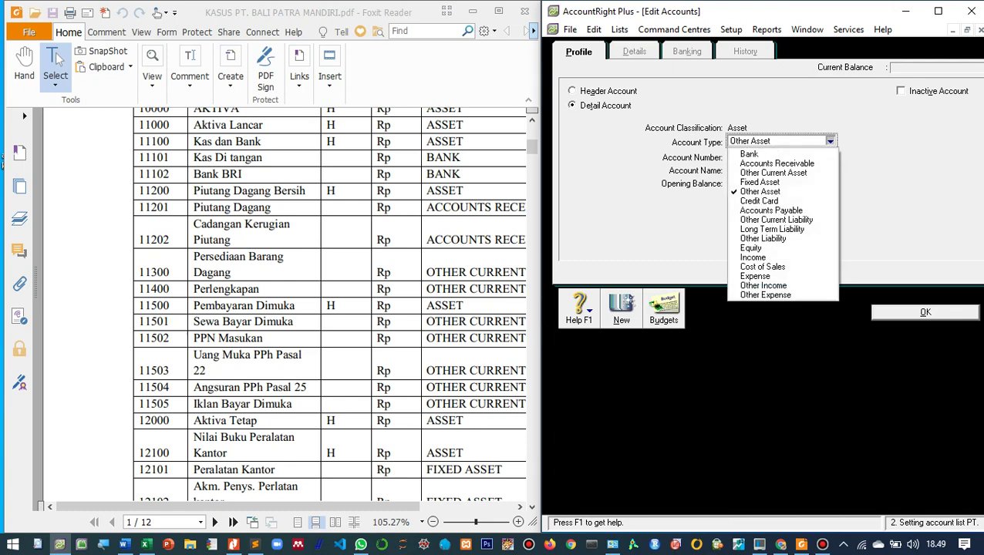
{"action": "left_click", "coordinate": [774, 173]}
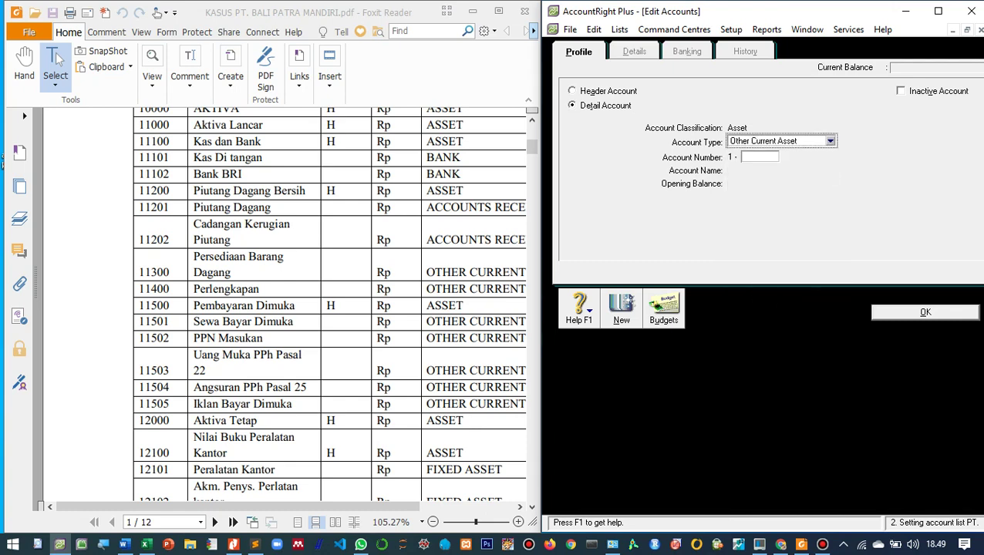
{"action": "type", "text": "1"}
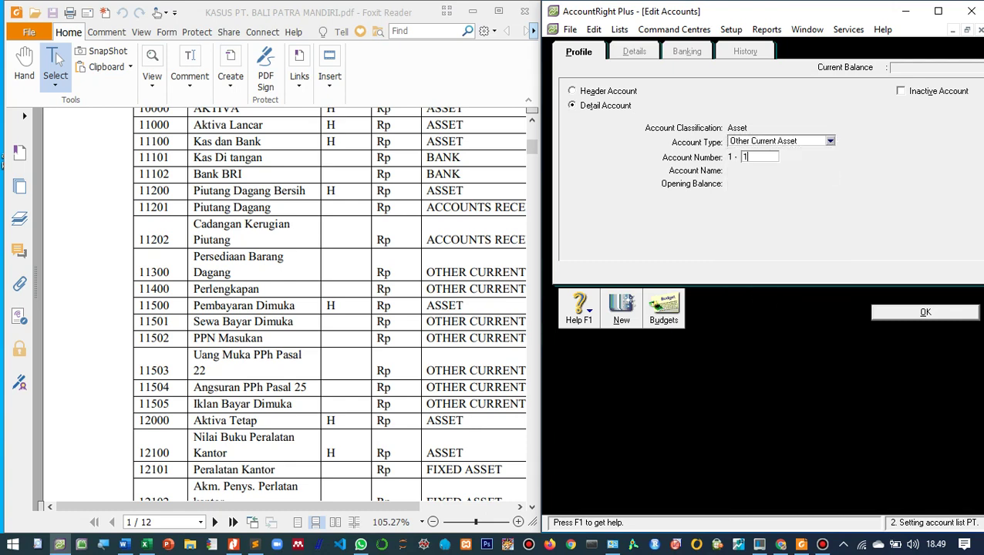
{"action": "type", "text": "300"}
{"action": "key", "text": "Tab"}
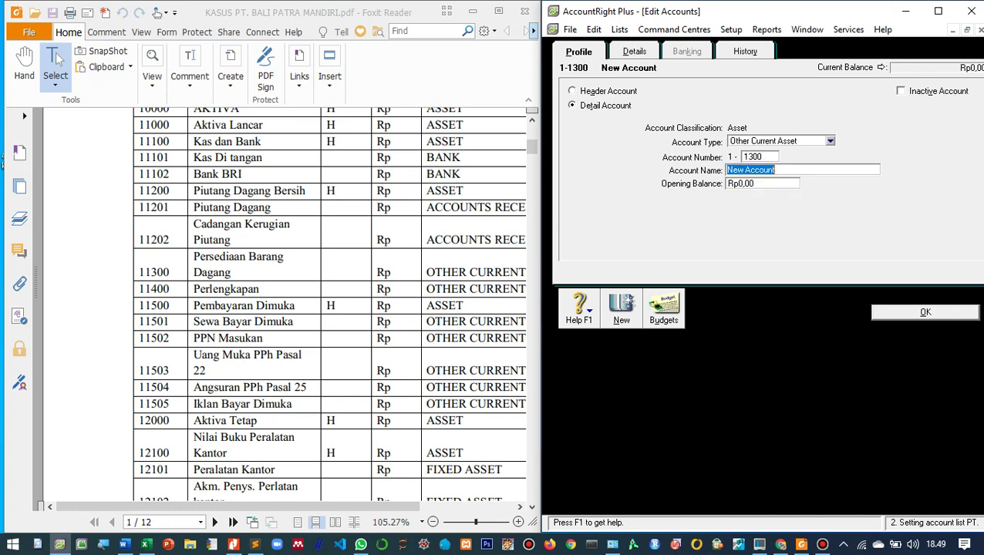
{"action": "type", "text": "Persediaan Barang"}
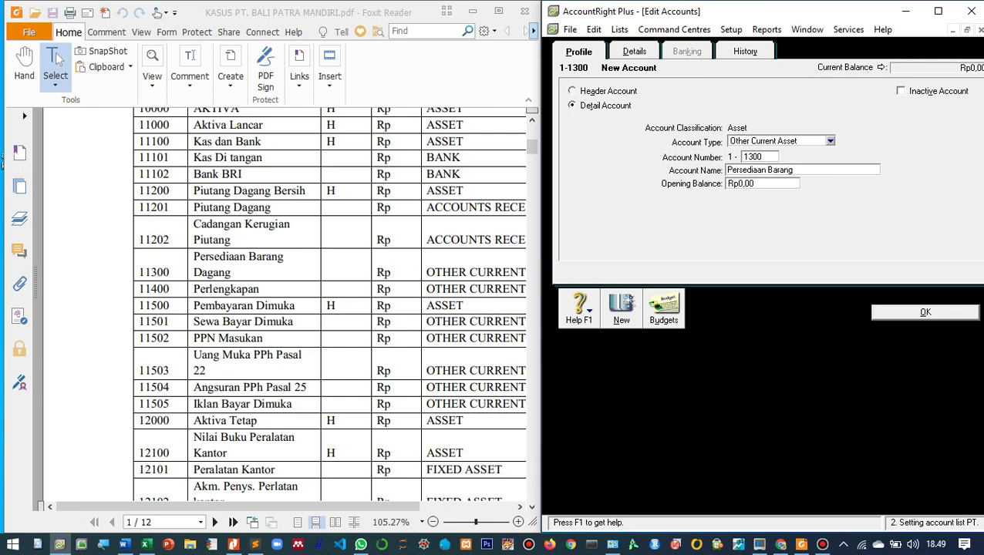
{"action": "type", "text": " Dagang"}
{"action": "key", "text": "Return"}
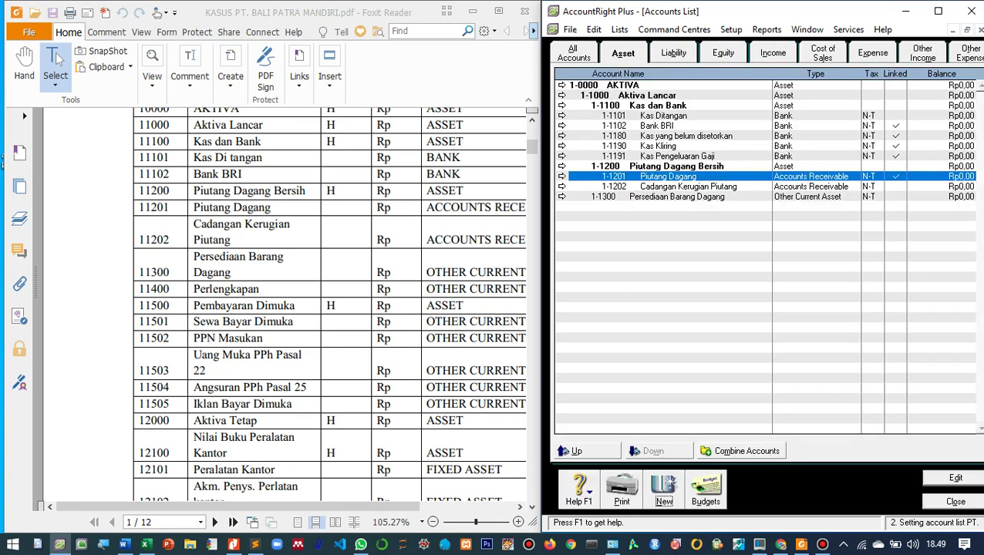
- Create the detail account 1-1400 Perlengkapan with the account type Other Current Asset
{"action": "left_click", "coordinate": [563, 197]}
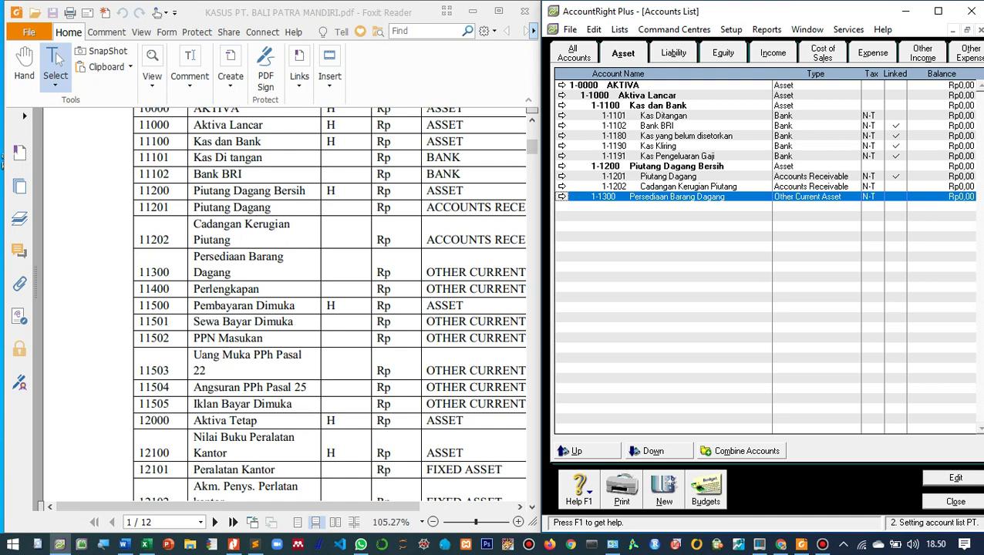
{"action": "left_click", "coordinate": [664, 490]}
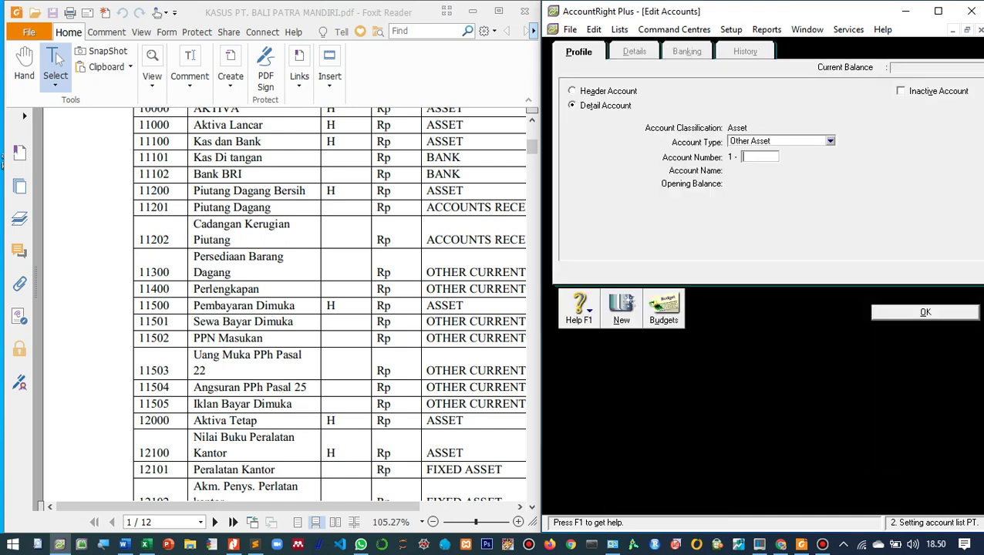
{"action": "type", "text": "1400"}
{"action": "key", "text": "shift+Tab"}
{"action": "key", "text": "alt+Down"}
{"action": "key", "text": "Up"}
{"action": "key", "text": "Up"}
{"action": "key", "text": "Return"}
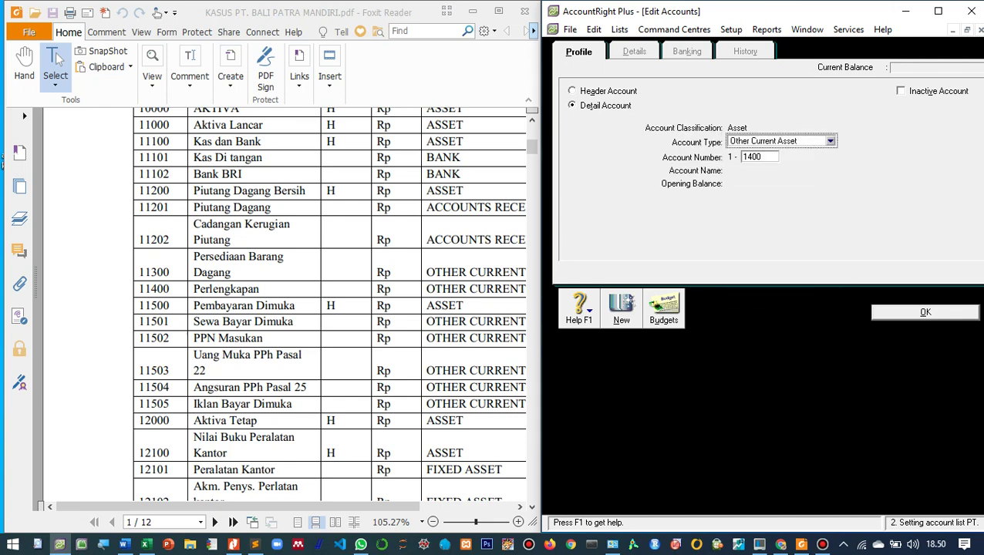
{"action": "key", "text": "Tab"}
{"action": "key", "text": "Tab"}
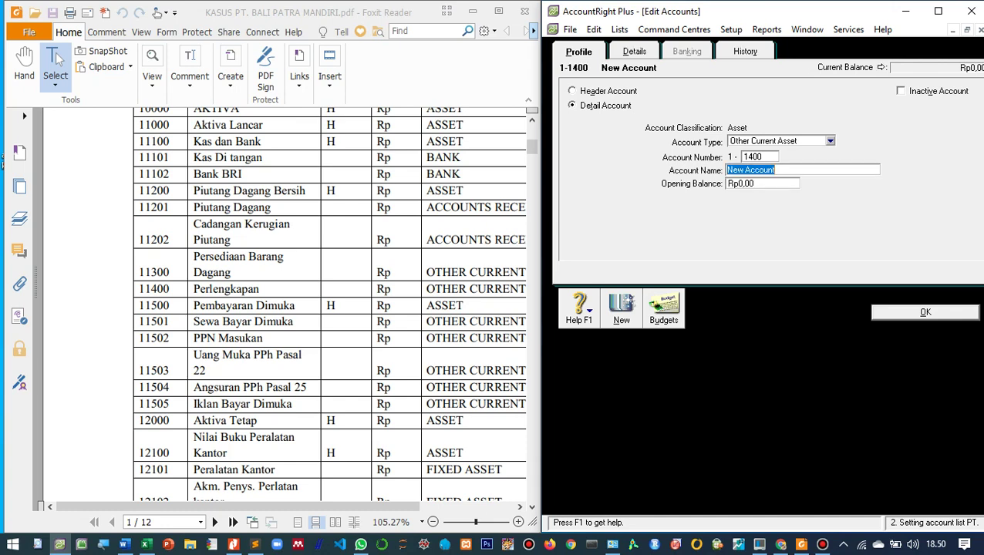
{"action": "type", "text": "Perlengkapan"}
{"action": "key", "text": "Return"}
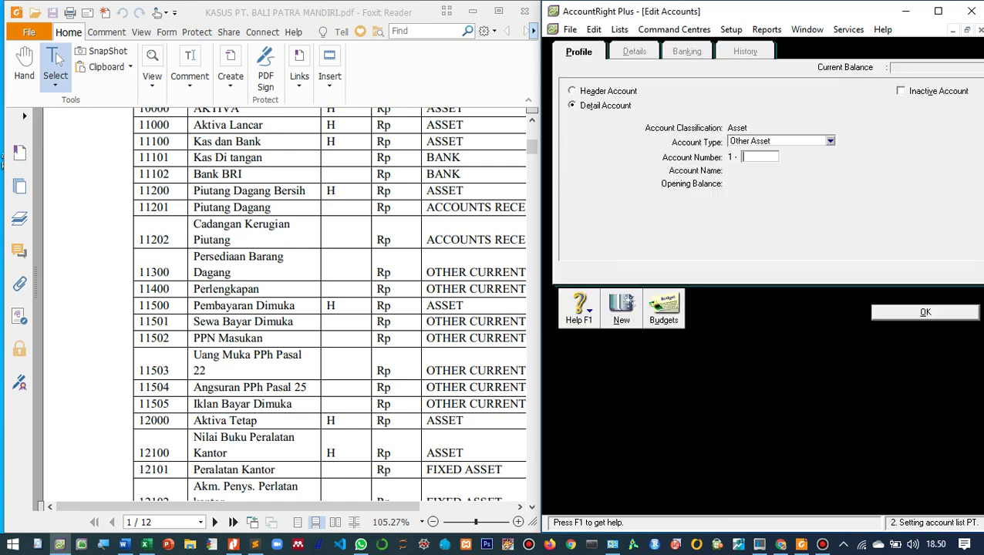
- Create a header account numbered 1-1500 in the asset accounts and name it Pembayaran Dimuka
{"action": "key", "text": "alt+h"}
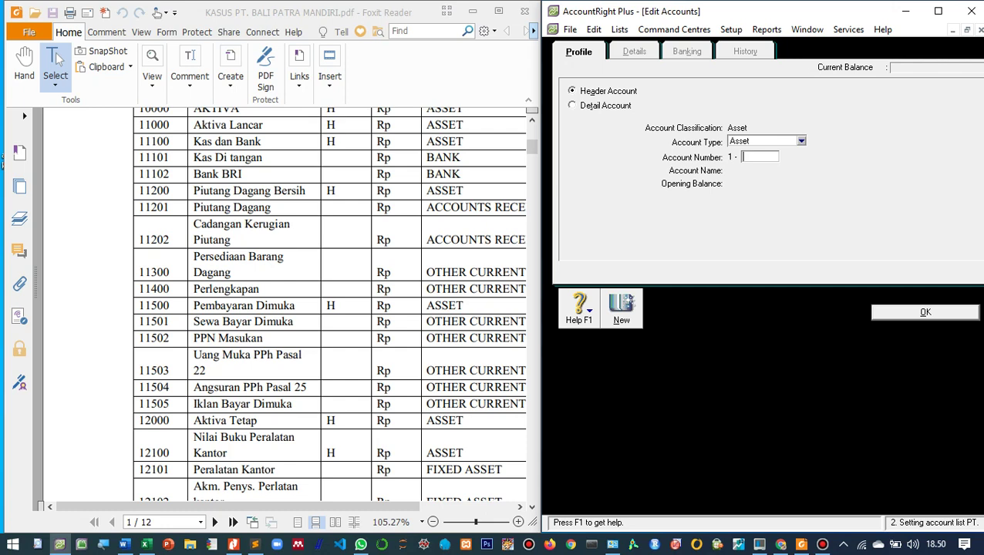
{"action": "type", "text": "1500"}
{"action": "key", "text": "Tab"}
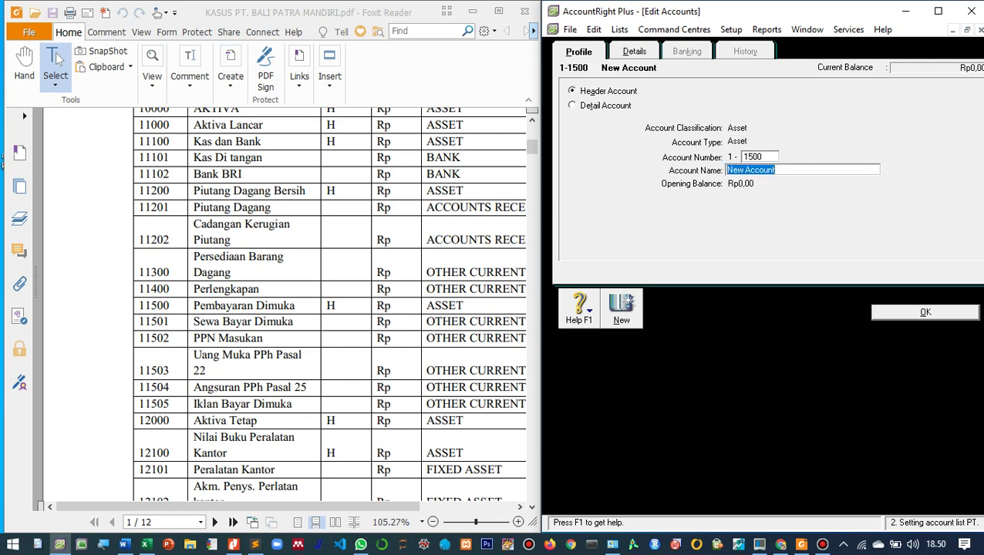
{"action": "type", "text": "Pembayara"}
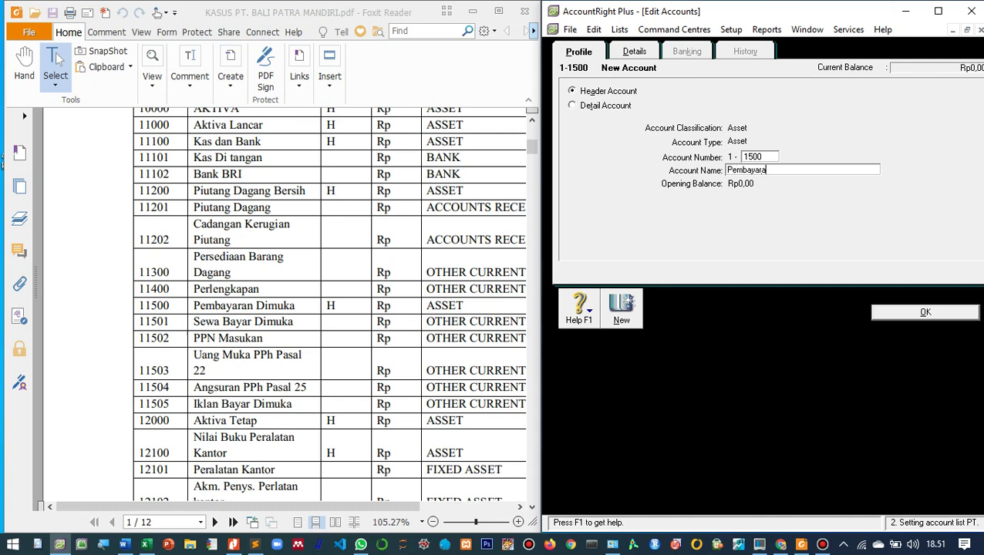
{"action": "type", "text": "n Dimuka"}
{"action": "key", "text": "Return"}
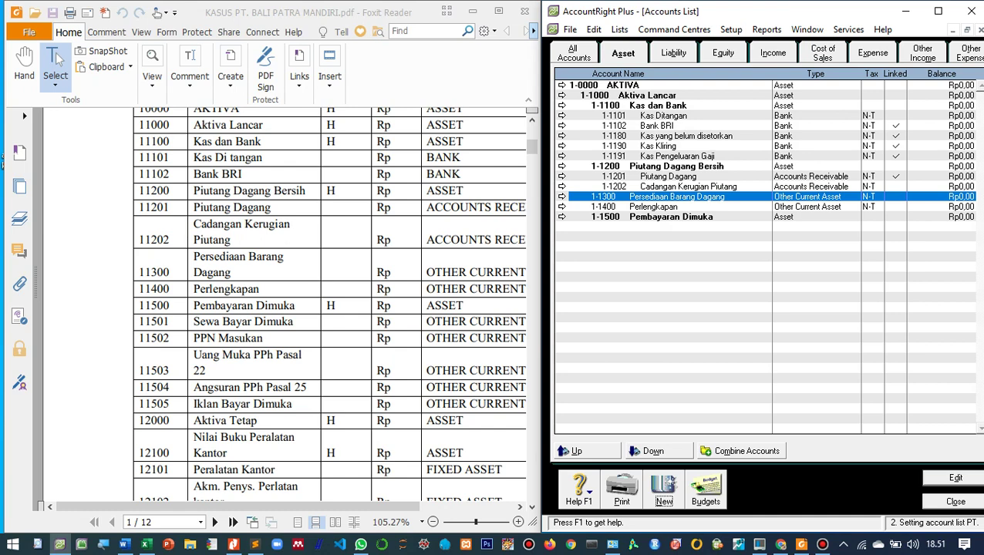
- Create the detail account 1-1501 Sewa Dibayar Dimuka with the account type Other Current Asset
{"action": "scroll", "coordinate": [332, 309], "scroll_direction": "down", "scroll_amount": 1}
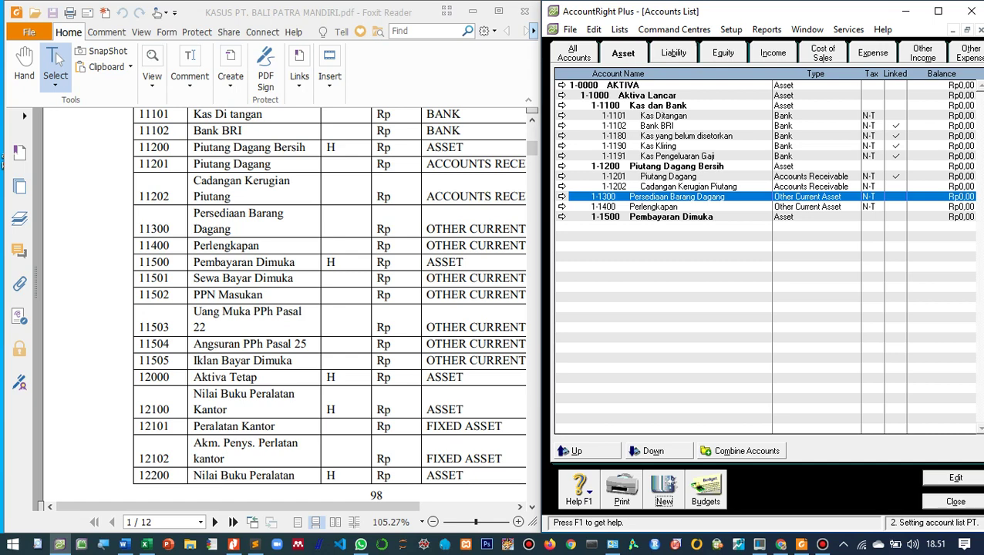
{"action": "key", "text": "Return"}
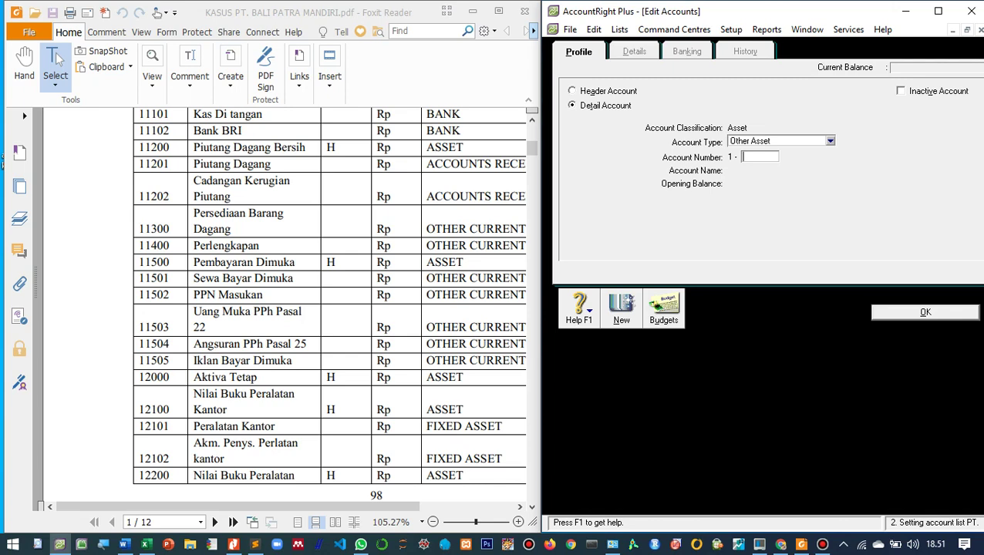
{"action": "key", "text": "shift+Tab"}
{"action": "key", "text": "alt+Down"}
{"action": "key", "text": "a"}
{"action": "key", "text": "Down"}
{"action": "key", "text": "Return"}
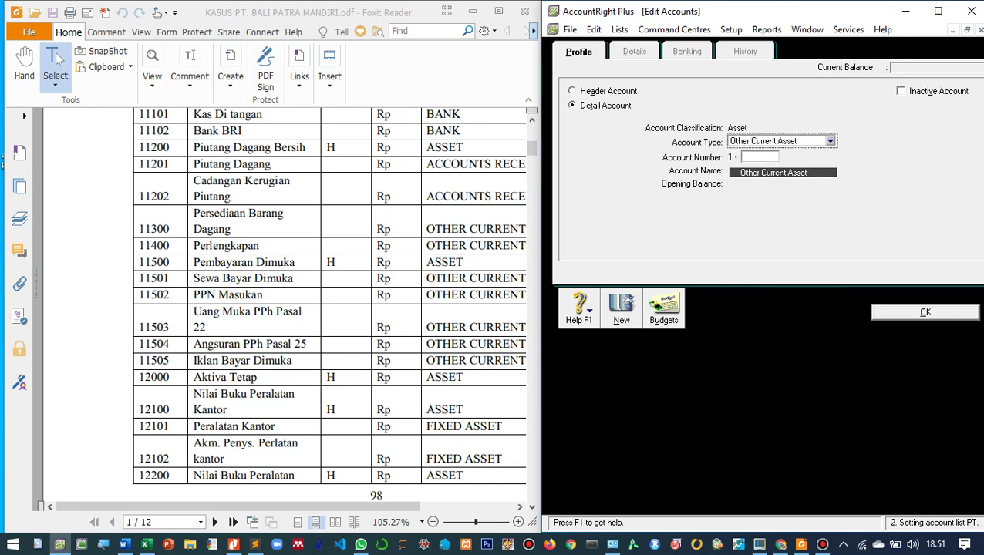
{"action": "key", "text": "Tab"}
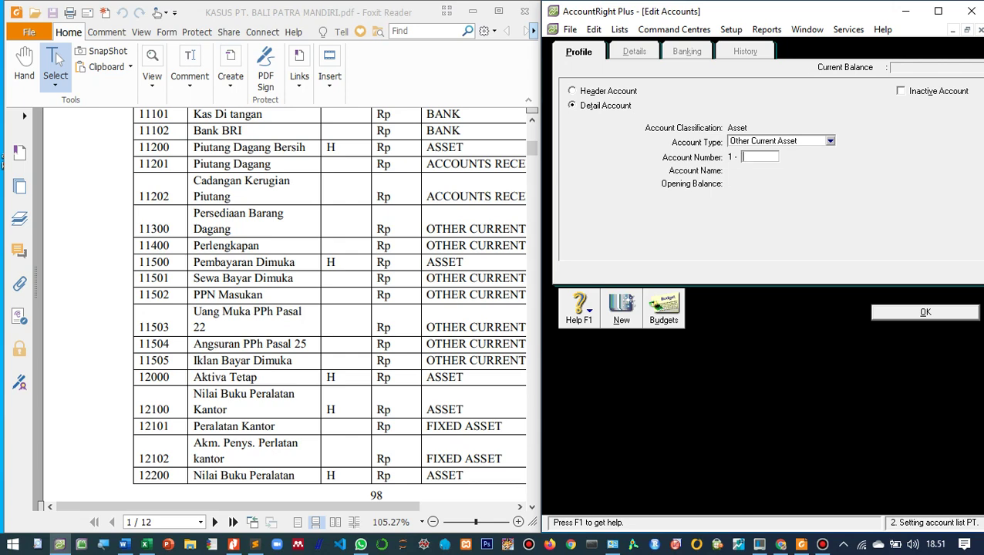
{"action": "type", "text": "1501"}
{"action": "key", "text": "Tab"}
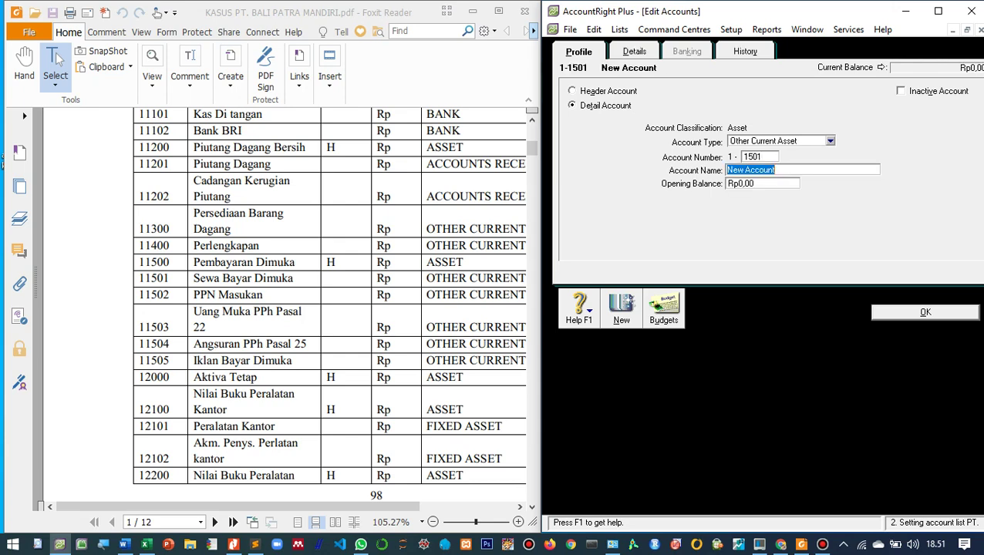
{"action": "type", "text": "Sewa Dibayar D"}
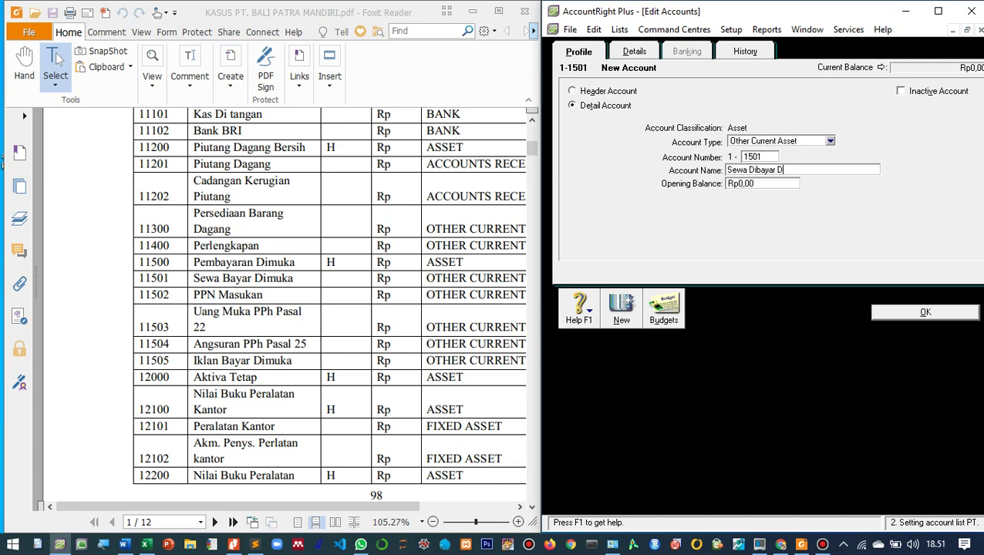
{"action": "type", "text": "imuka"}
{"action": "key", "text": "Return"}
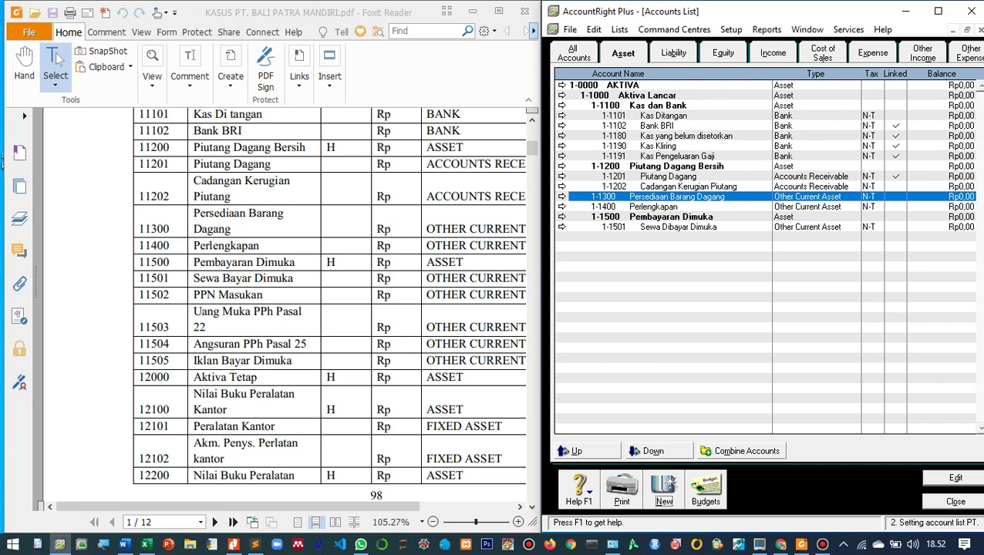
- Create the detail account 1-1502 PPN Masukan with the account type Other Current Asset
{"action": "left_click", "coordinate": [664, 494]}
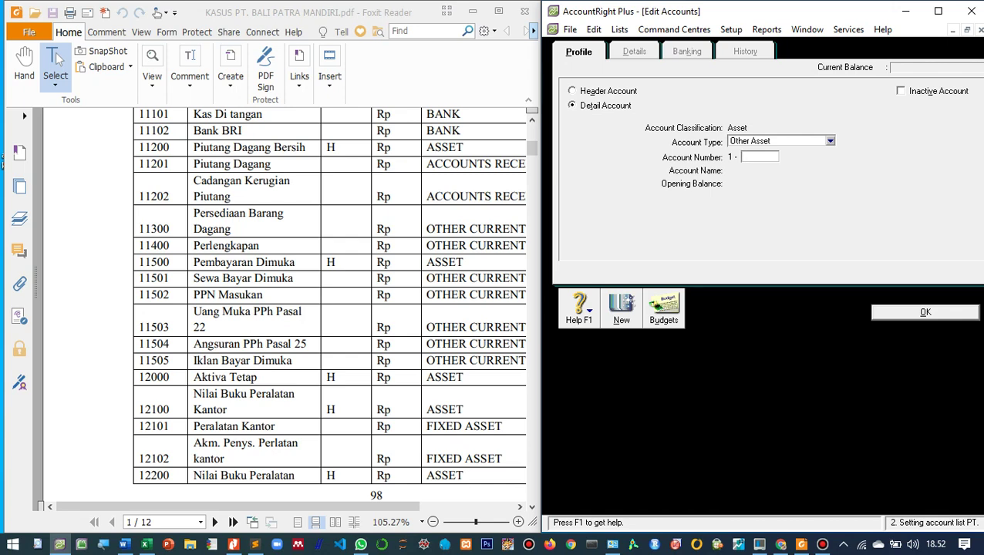
{"action": "key", "text": "alt+Down"}
{"action": "key", "text": "Down"}
{"action": "key", "text": "Down"}
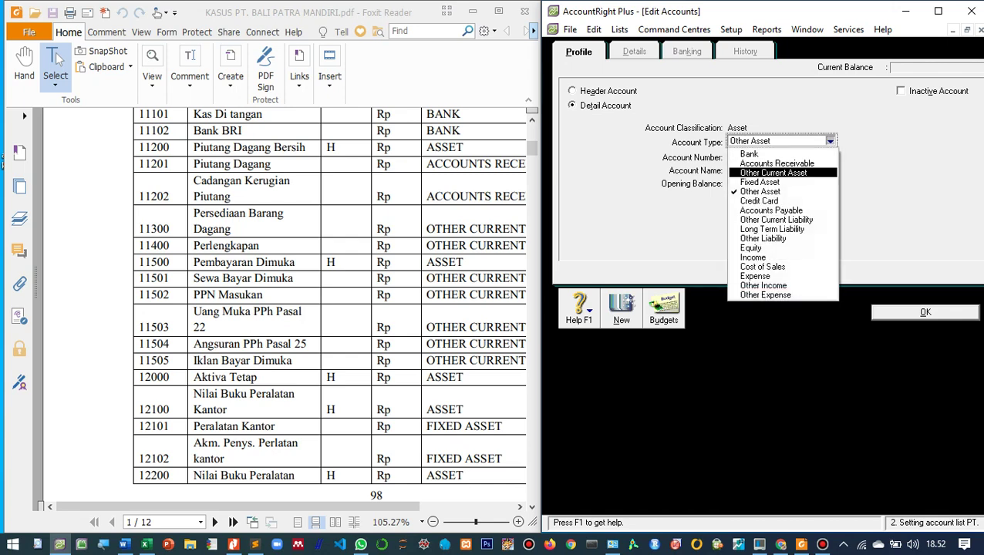
{"action": "key", "text": "Tab"}
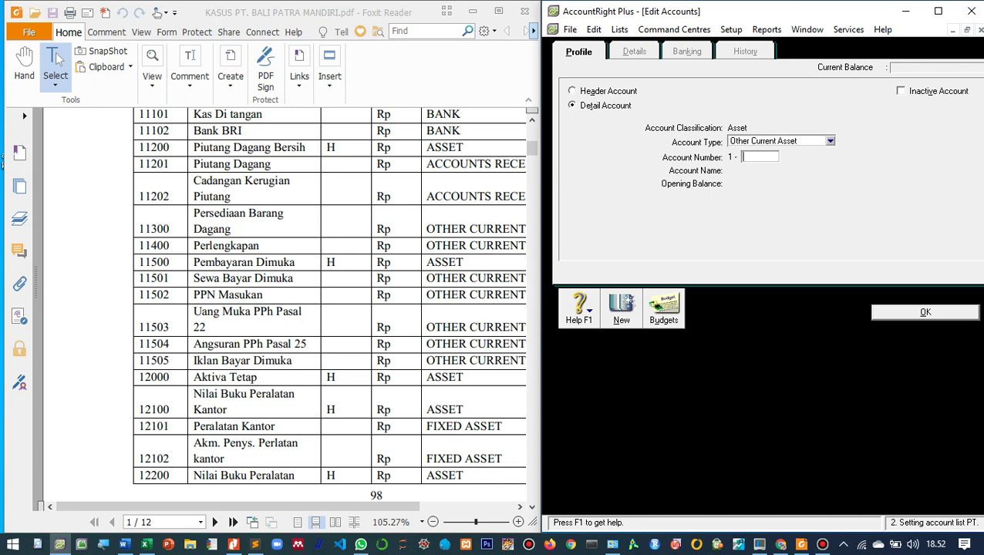
{"action": "type", "text": "1502"}
{"action": "key", "text": "Tab"}
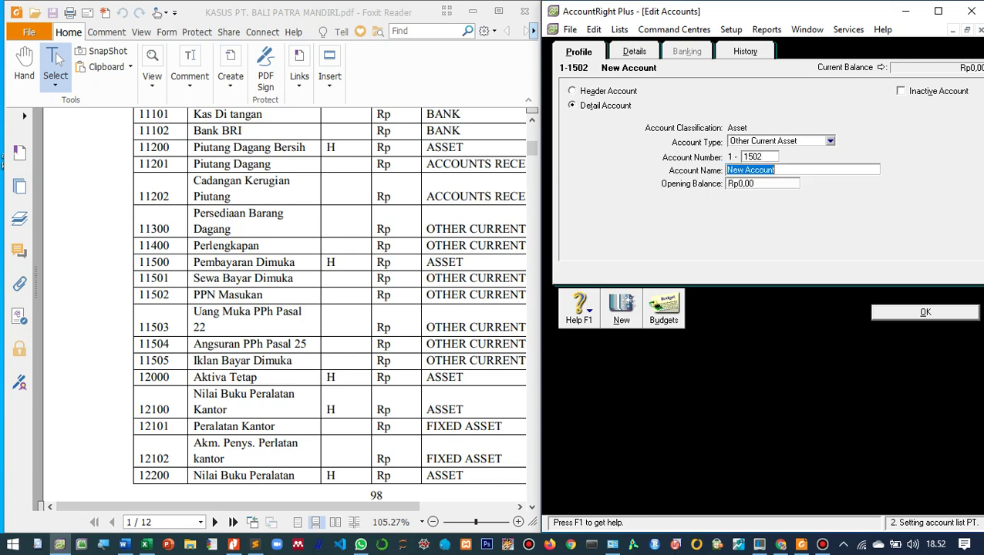
{"action": "type", "text": "PPN Masukan"}
{"action": "key", "text": "Return"}
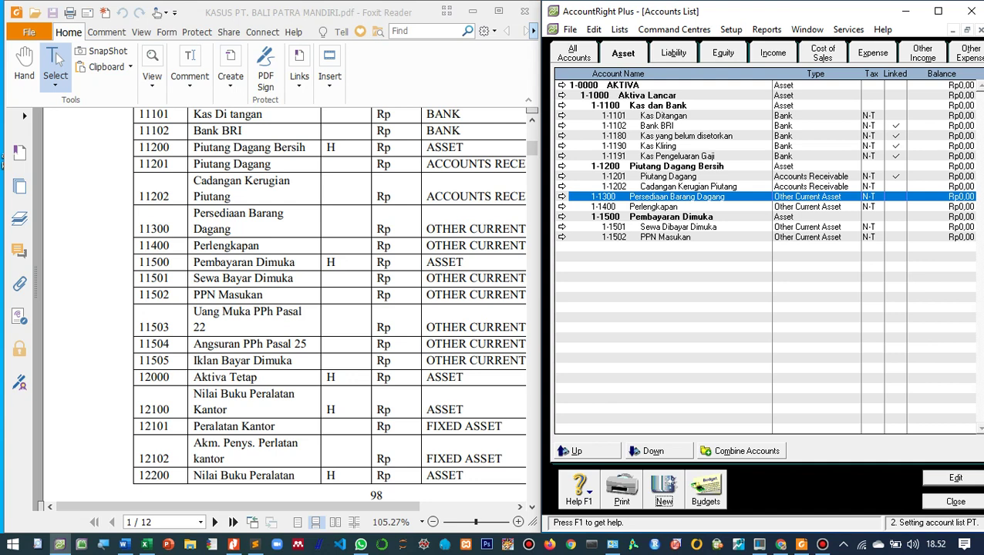
- Create the detail account 1-1503 Uang Muka PPh Pasal 22 with the account type Other Current Asset
{"action": "key", "text": "ctrl+n"}
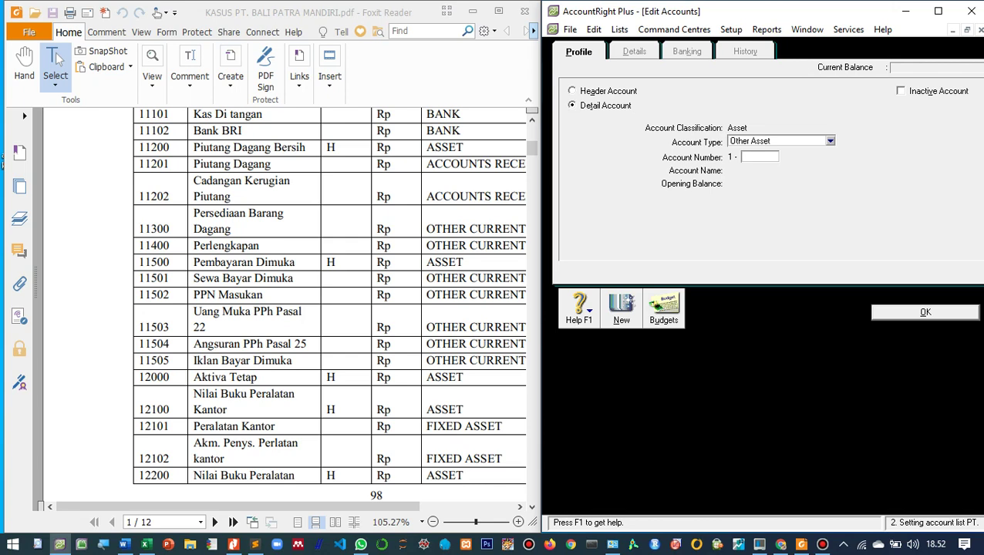
{"action": "key", "text": "alt+Down"}
{"action": "key", "text": "Up"}
{"action": "key", "text": "Up"}
{"action": "key", "text": "Tab"}
{"action": "type", "text": "1503"}
{"action": "key", "text": "Tab"}
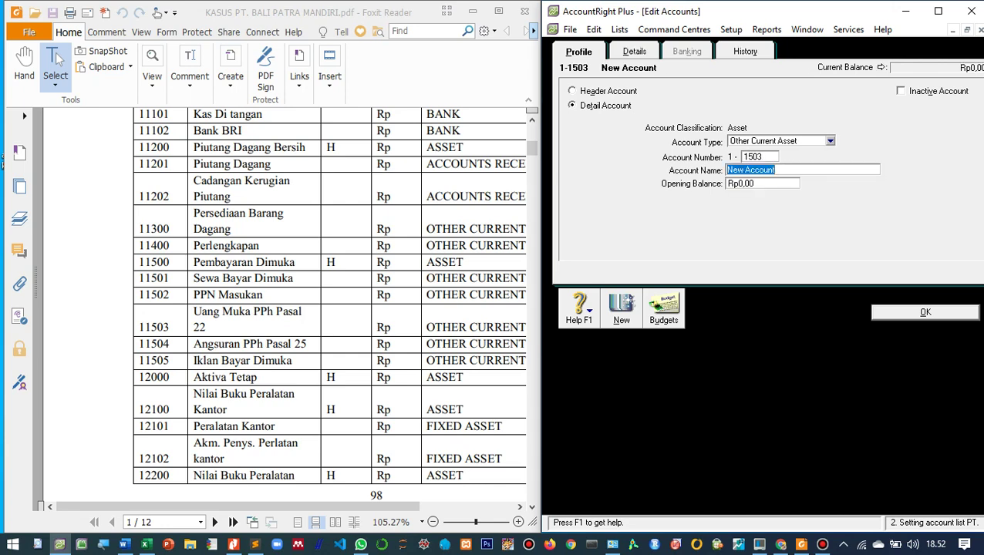
{"action": "type", "text": "Uang Muka PPh P"}
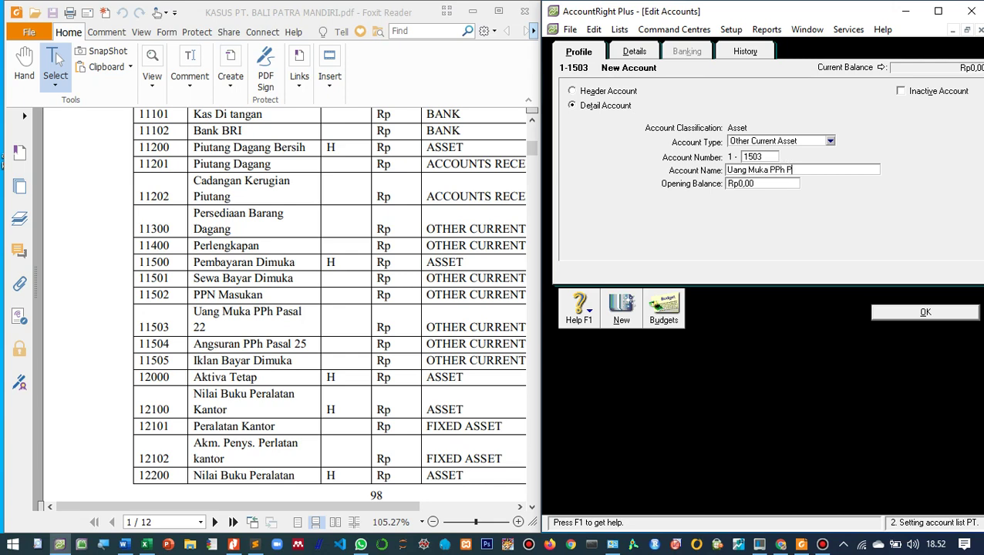
{"action": "type", "text": "asal 22"}
{"action": "key", "text": "Return"}
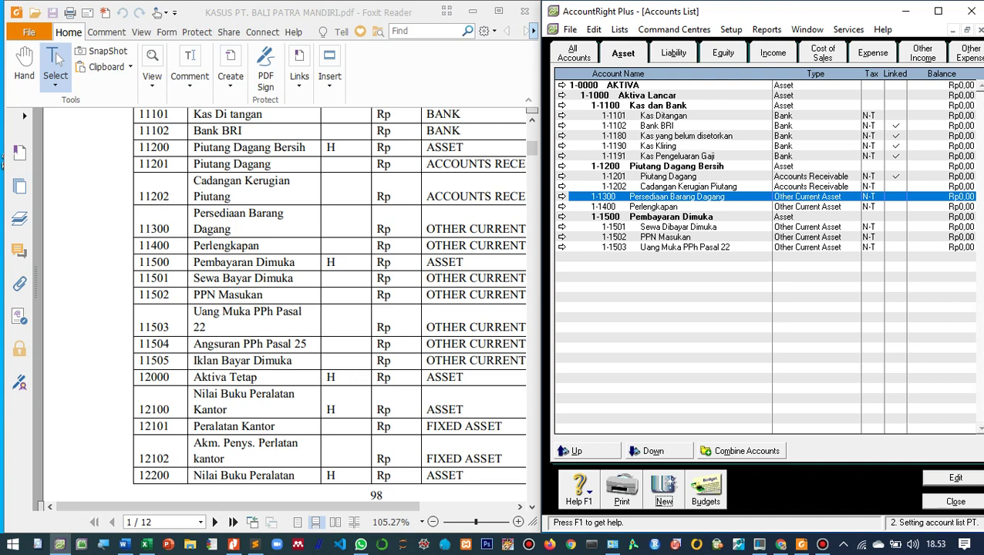
- Create the detail account 1-1504 Angsuran PPh Pasal 25 with the account type Other Current Asset
{"action": "key", "text": "Return"}
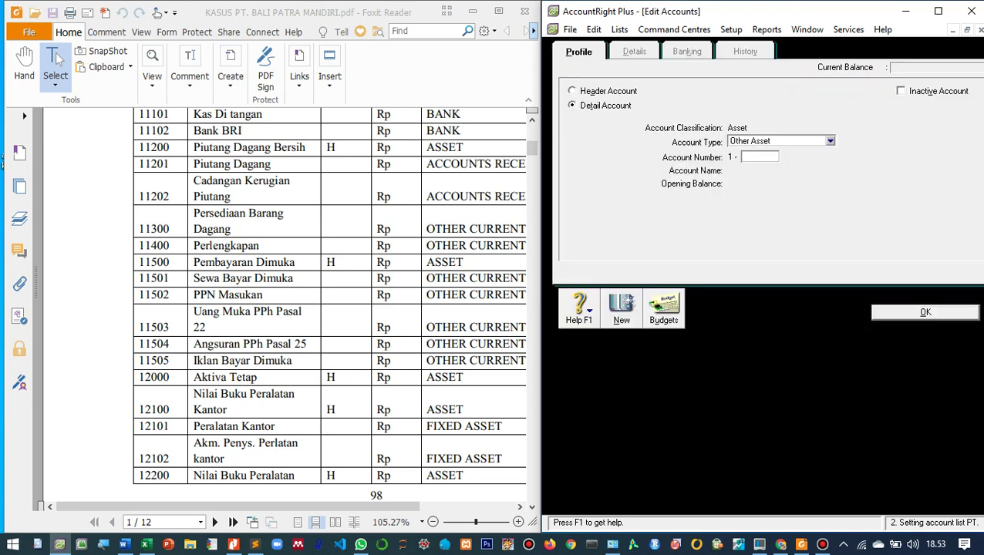
{"action": "key", "text": "shift+Tab"}
{"action": "key", "text": "alt+Down"}
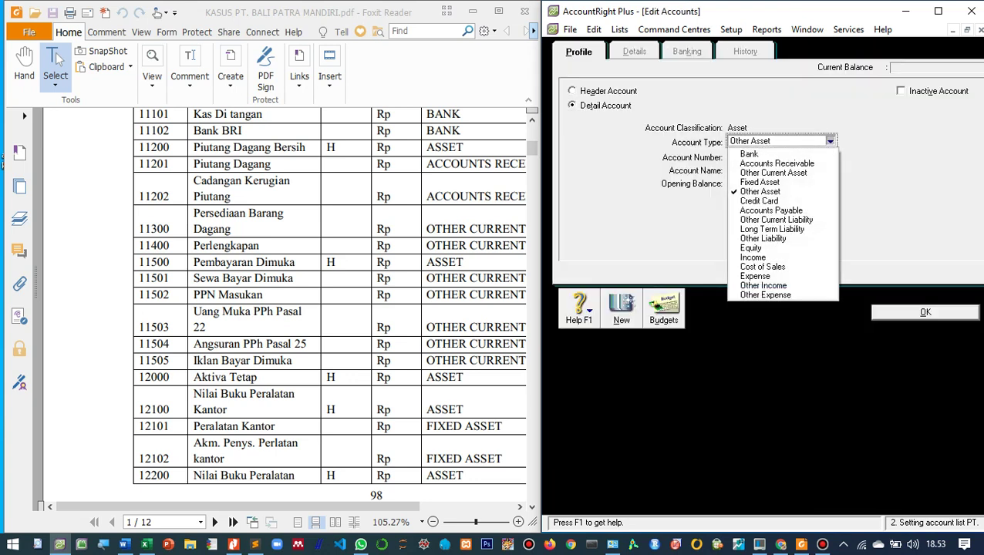
{"action": "key", "text": "Down"}
{"action": "key", "text": "Down"}
{"action": "key", "text": "Return"}
{"action": "key", "text": "Tab"}
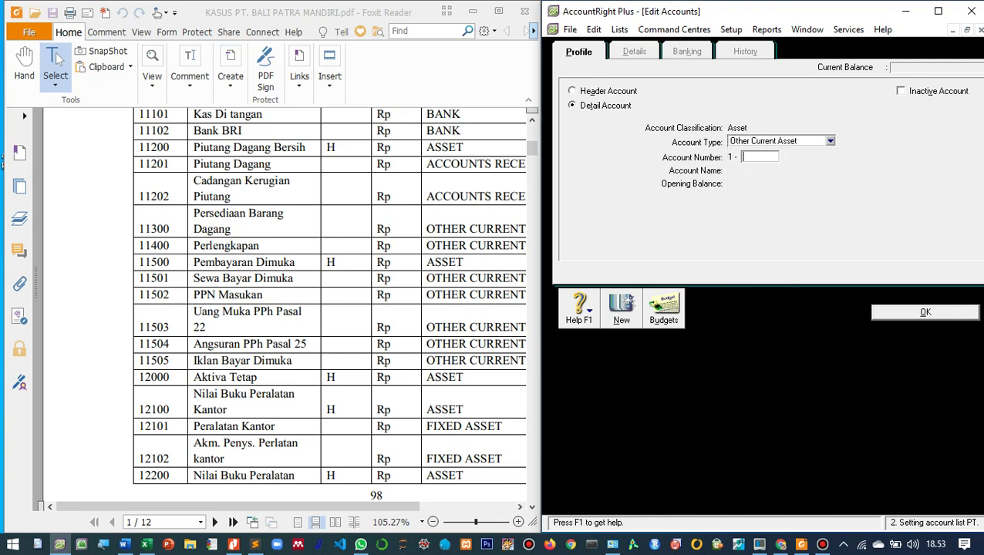
{"action": "type", "text": "1504"}
{"action": "key", "text": "Tab"}
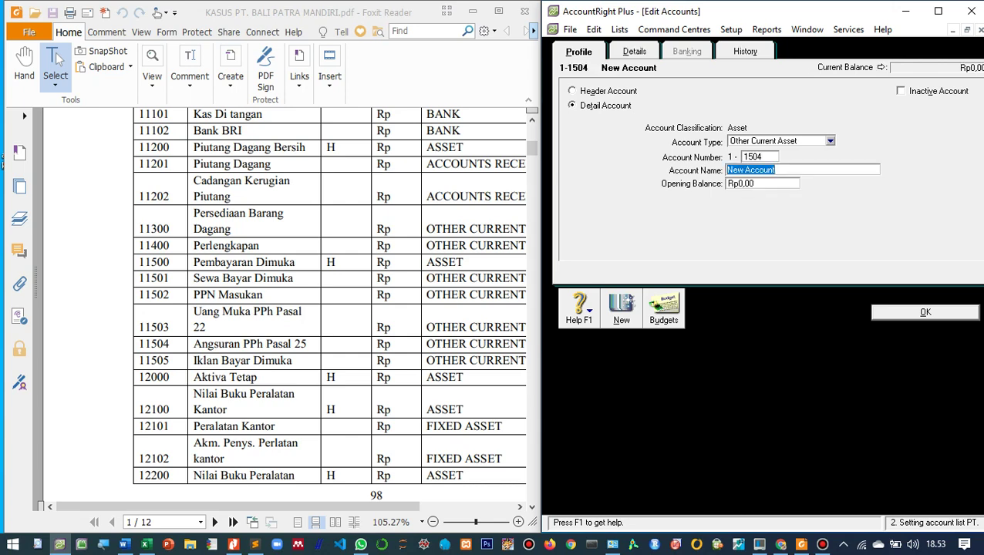
{"action": "type", "text": "Angsuran PPh P"}
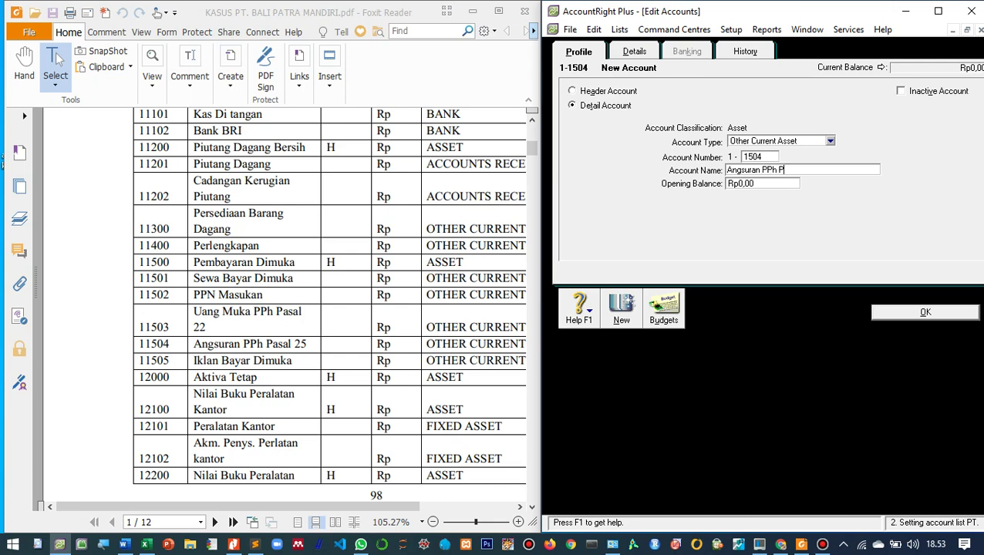
{"action": "type", "text": "asal 25"}
{"action": "key", "text": "Return"}
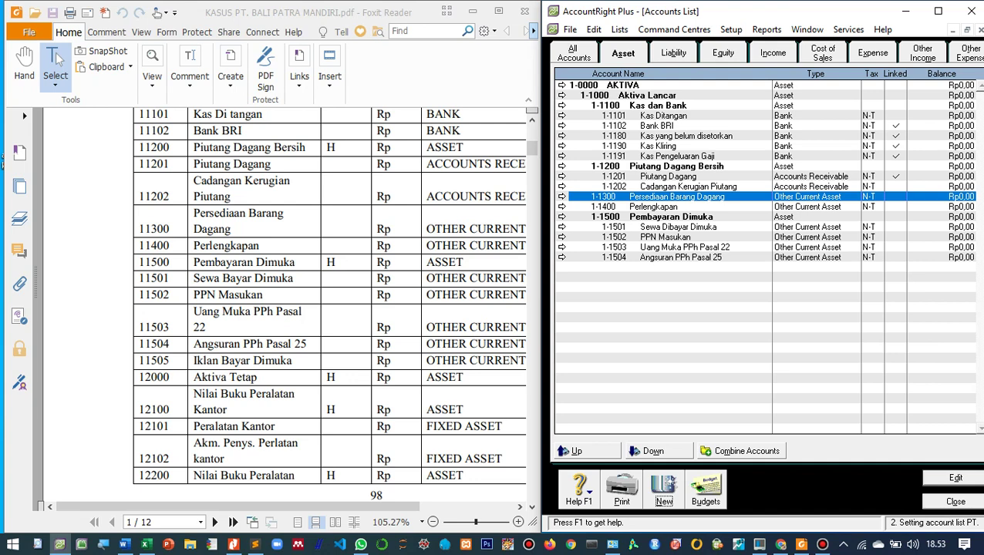
- Create the detail account 1-1505 Iklan Bayar Dimuka with the account type Other Current Asset
{"action": "left_click", "coordinate": [664, 490]}
{"action": "left_click", "coordinate": [830, 141]}
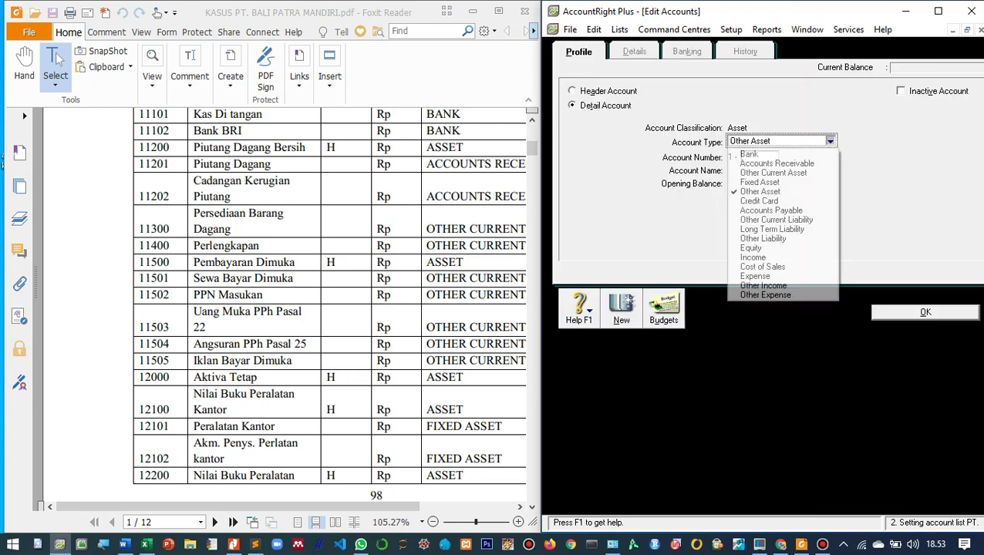
{"action": "key", "text": "Down"}
{"action": "key", "text": "Return"}
{"action": "key", "text": "Tab"}
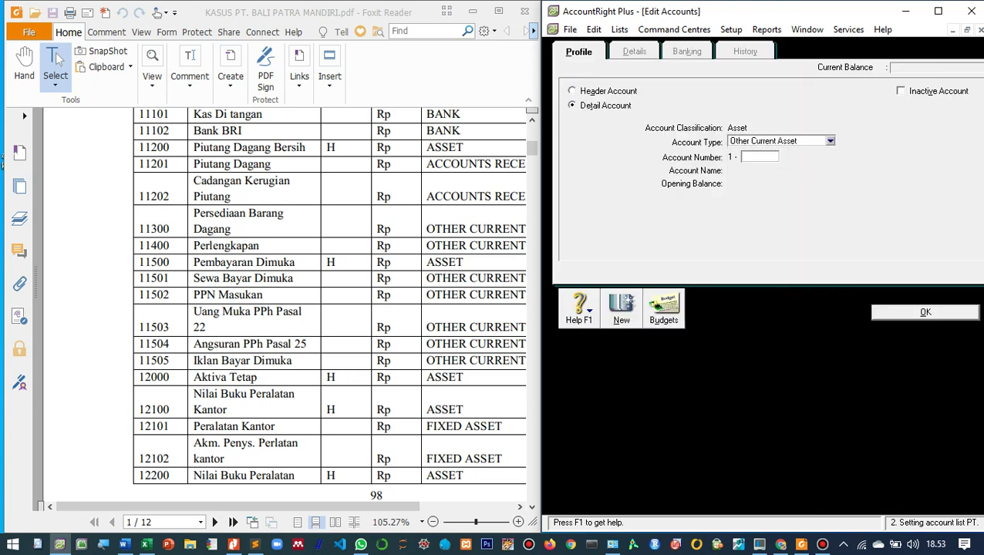
{"action": "type", "text": "1505"}
{"action": "key", "text": "Tab"}
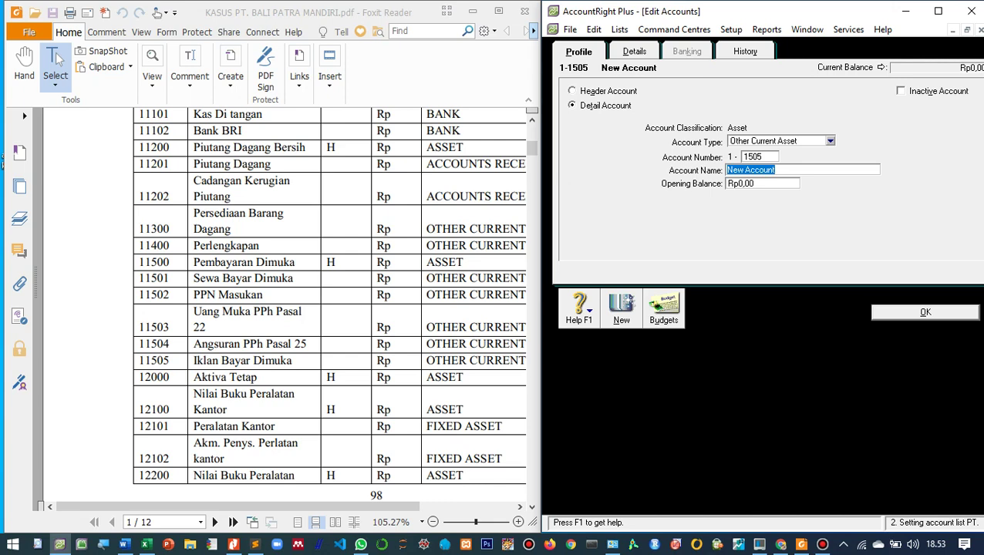
{"action": "type", "text": "Iklan Bayar Dimuk"}
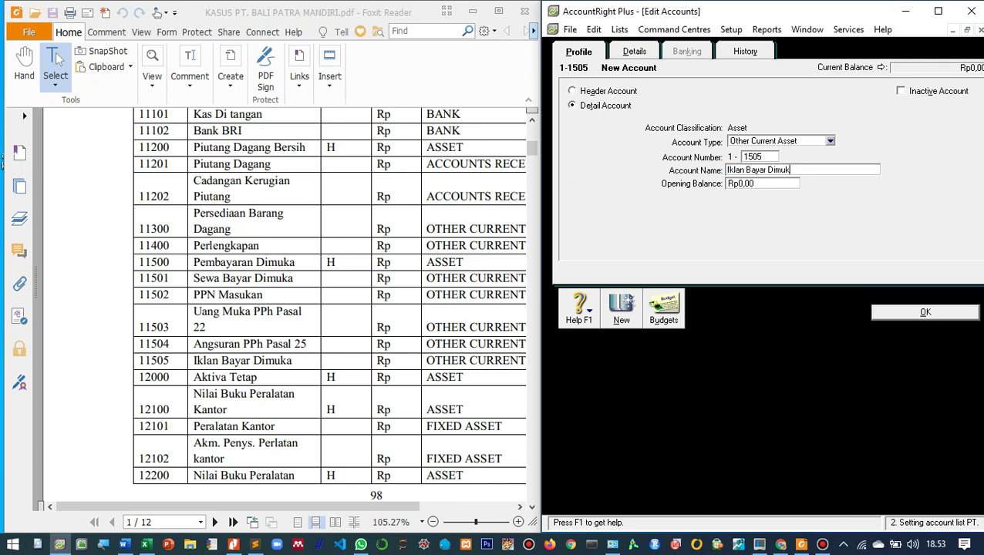
{"action": "type", "text": "a"}
{"action": "key", "text": "Return"}
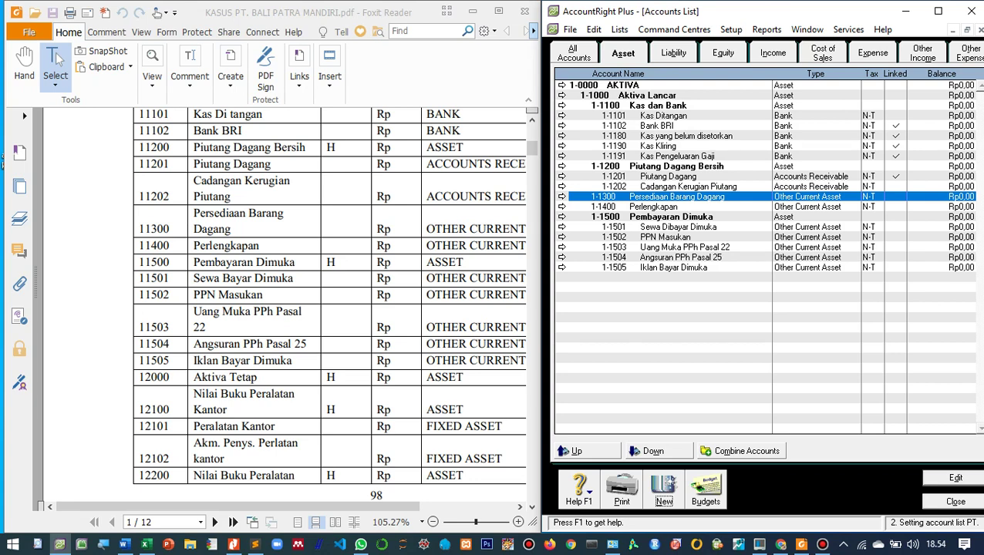
- Create the asset header account 1-2000 Aktiva Tetap
{"action": "scroll", "coordinate": [329, 295], "scroll_direction": "down", "scroll_amount": 1}
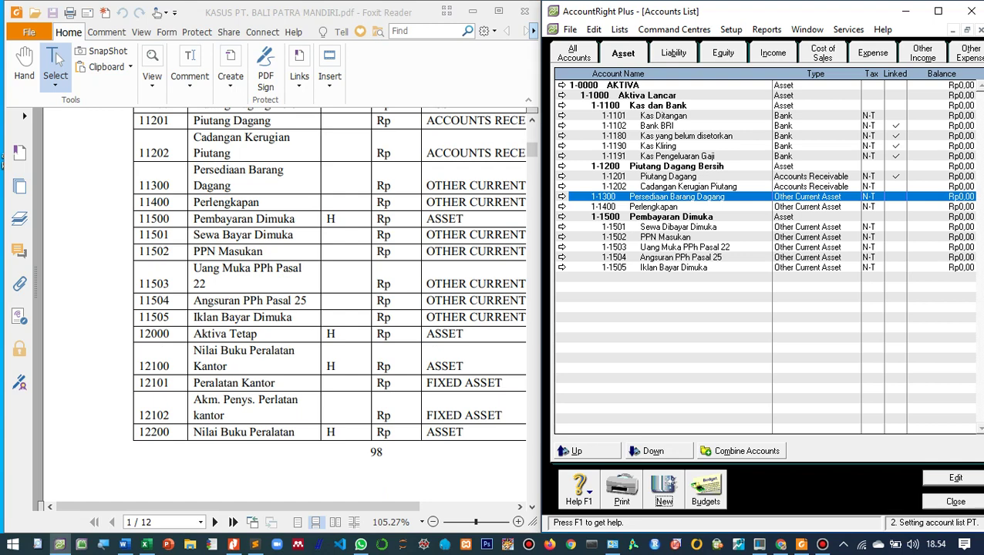
{"action": "key", "text": "alt+n"}
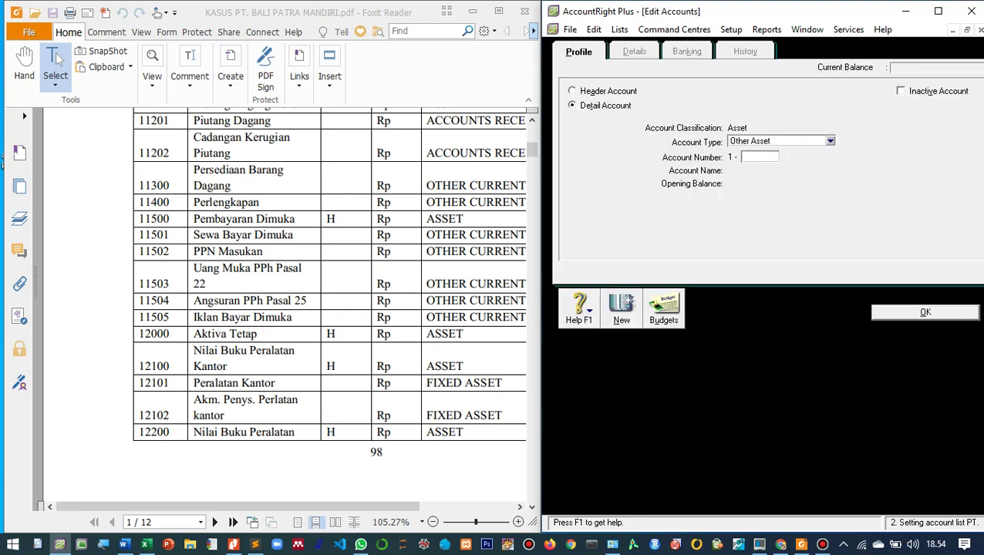
{"action": "key", "text": "alt+h"}
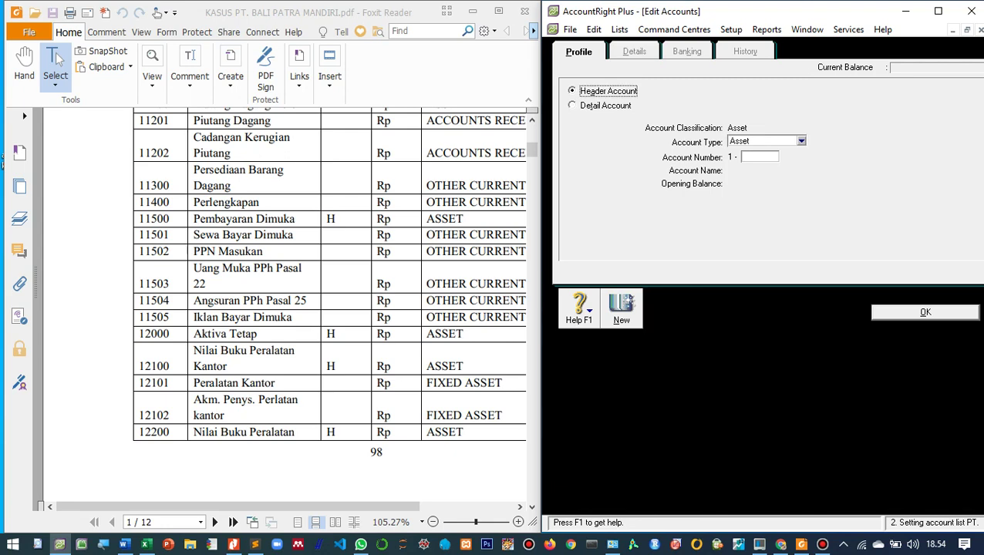
{"action": "left_click", "coordinate": [743, 157]}
{"action": "type", "text": "2000"}
{"action": "key", "text": "Tab"}
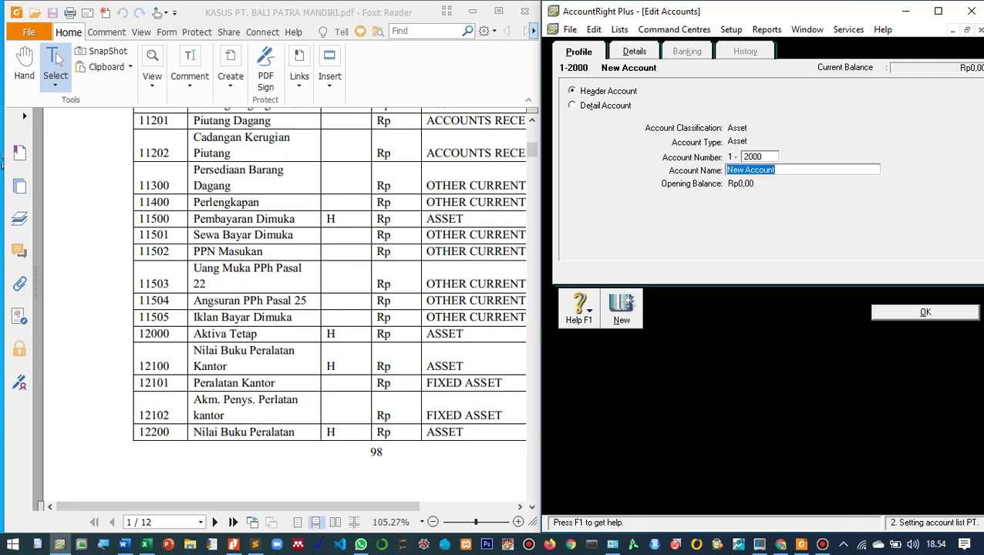
{"action": "type", "text": "Aktiva Tetap"}
{"action": "key", "text": "Return"}
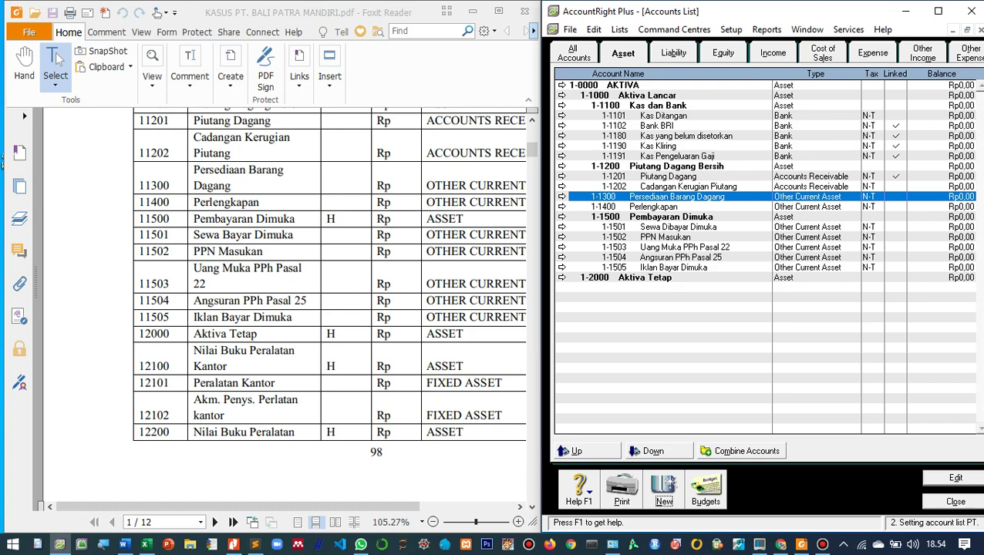
- Create the asset header account 1-2100 Nilai Buku Peralatan Kantor
{"action": "scroll", "coordinate": [289, 290], "scroll_direction": "down", "scroll_amount": 1}
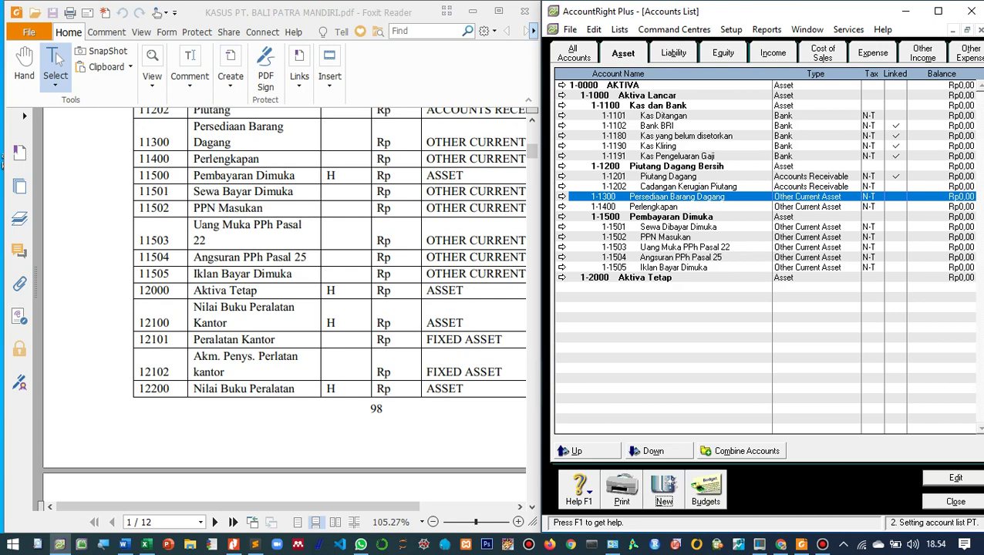
{"action": "left_click", "coordinate": [664, 488]}
{"action": "left_click", "coordinate": [572, 92]}
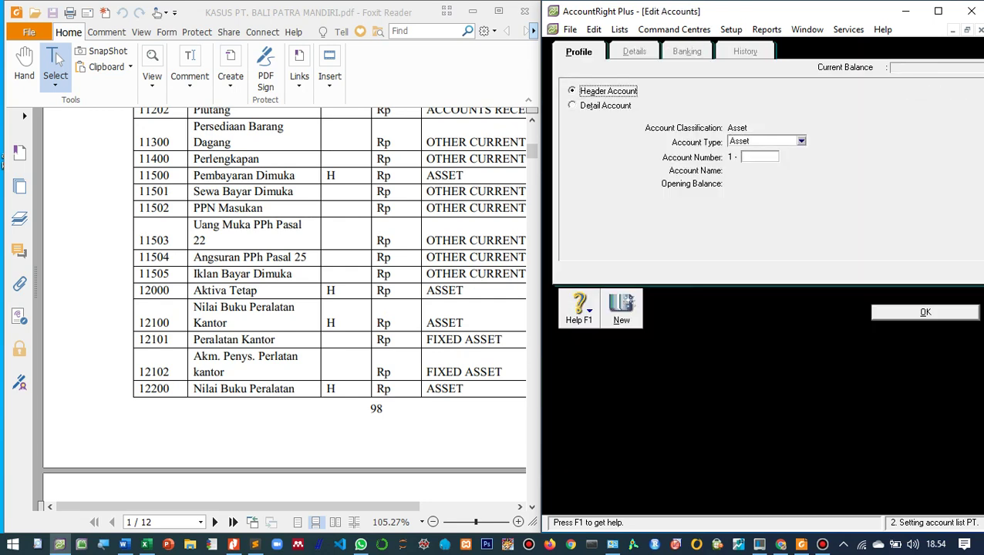
{"action": "key", "text": "Tab"}
{"action": "type", "text": "2100"}
{"action": "key", "text": "Tab"}
{"action": "type", "text": "N"}
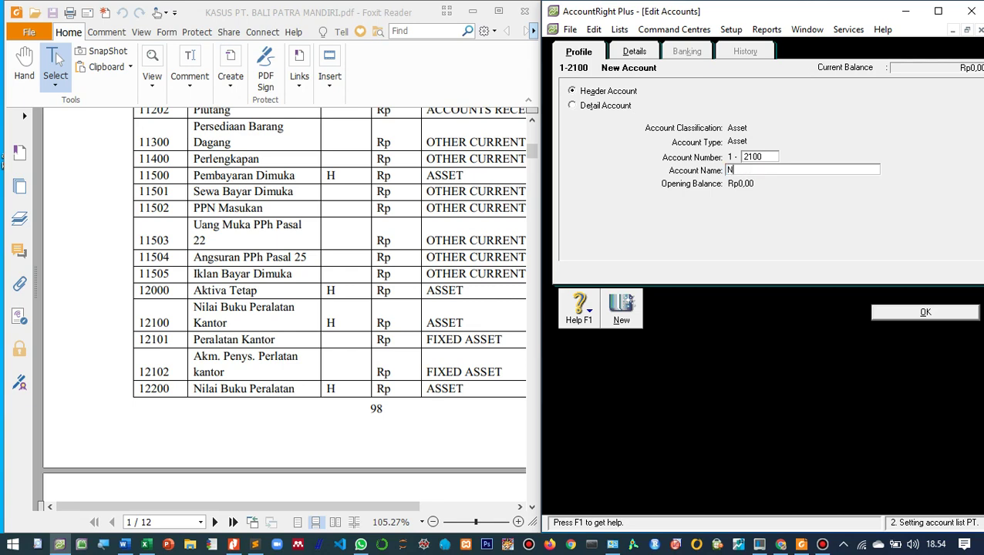
{"action": "type", "text": "ilai Buku Peralatan Kantor"}
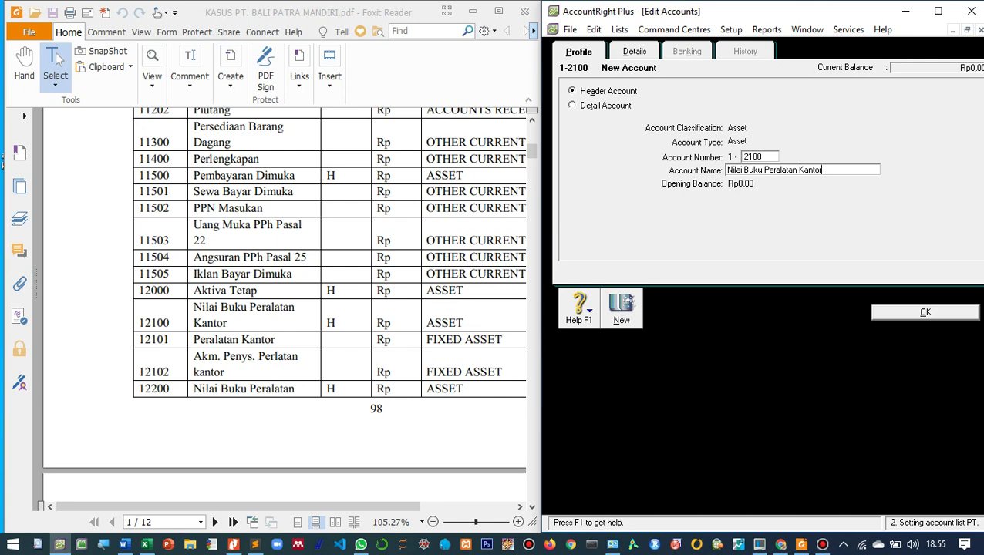
{"action": "left_click", "coordinate": [925, 311]}
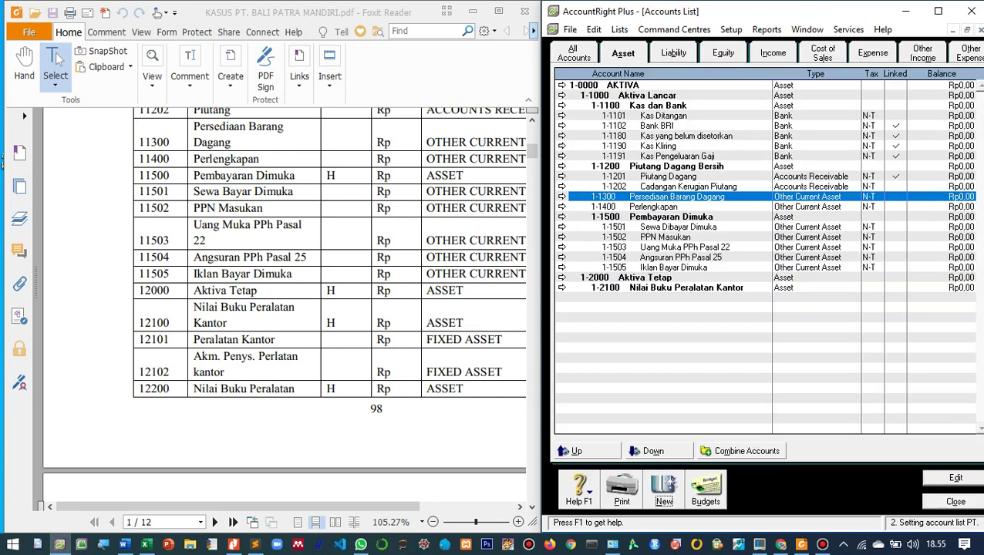
- Create the detail account 1-2101 Peralatan Kantor with the account type Fixed Asset
{"action": "scroll", "coordinate": [332, 255], "scroll_direction": "down", "scroll_amount": 1}
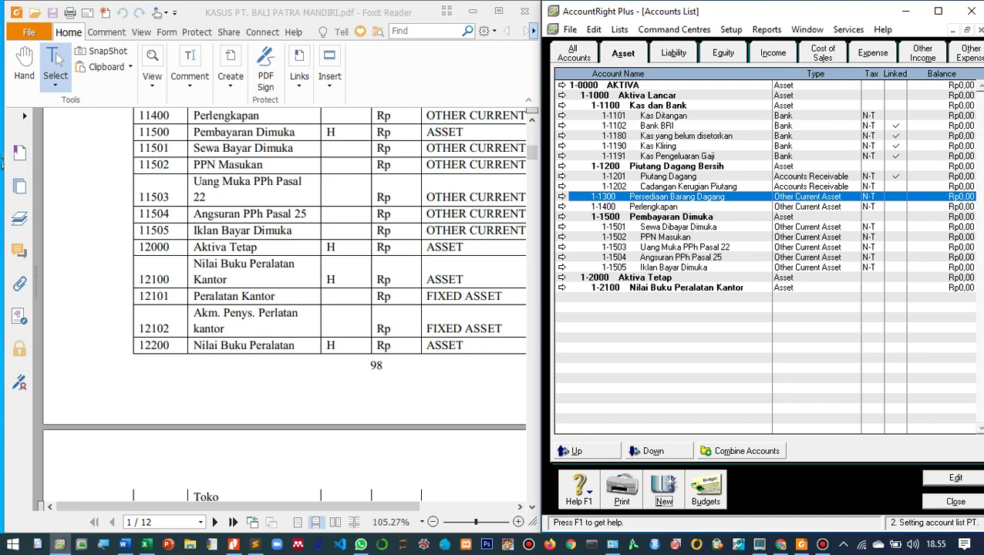
{"action": "left_click", "coordinate": [664, 490]}
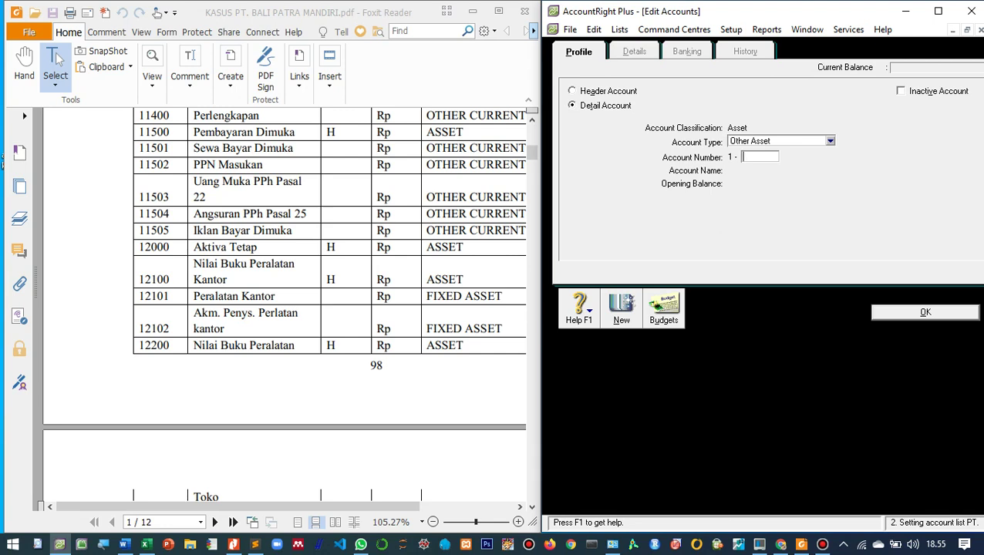
{"action": "left_click", "coordinate": [830, 141]}
{"action": "left_click", "coordinate": [756, 189]}
{"action": "type", "text": "2101"}
{"action": "key", "text": "Tab"}
{"action": "type", "text": "P"}
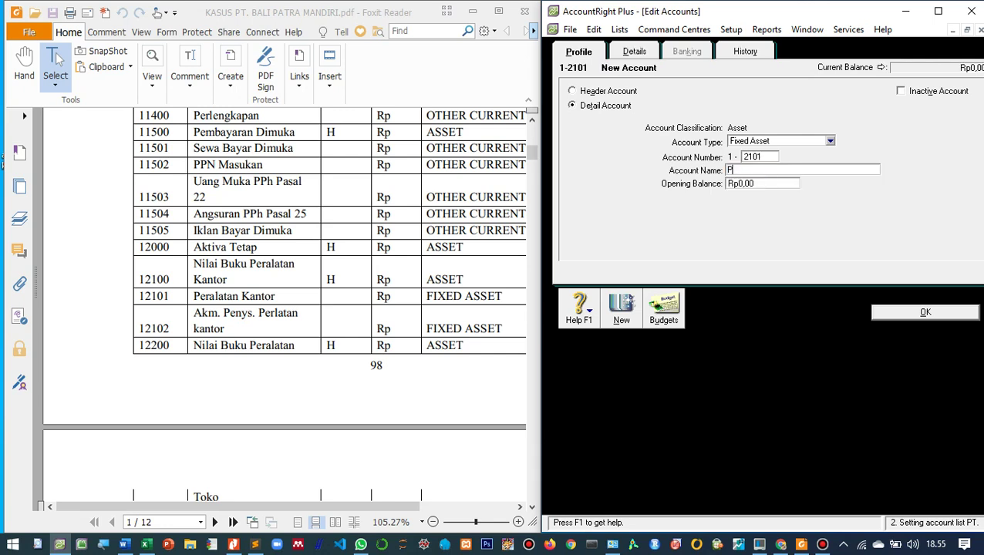
{"action": "type", "text": "eralatan Kantor"}
{"action": "key", "text": "Return"}
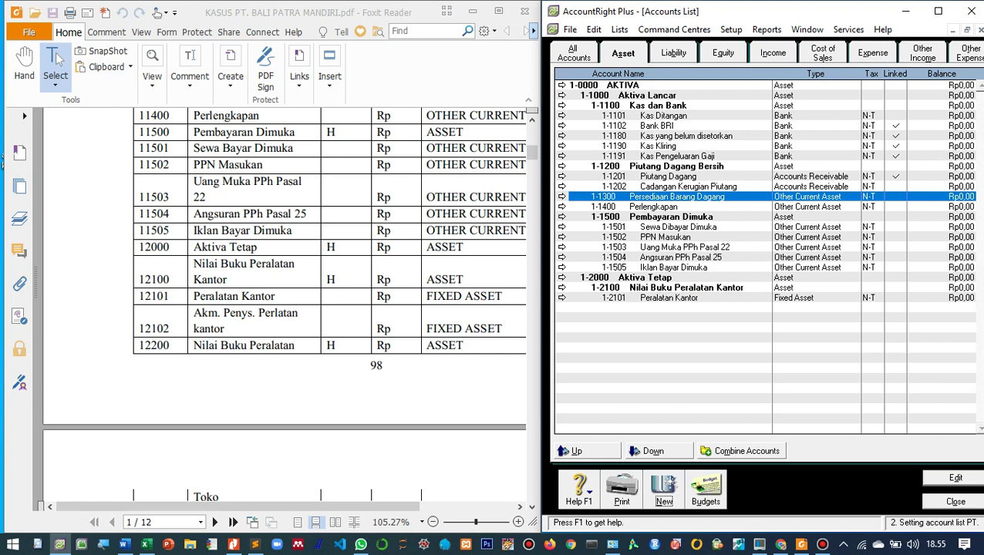
- Create the detail account 1-2102 Akm. Penys. Peralatan Kantor with the account type Fixed Asset
{"action": "key", "text": "ctrl+n"}
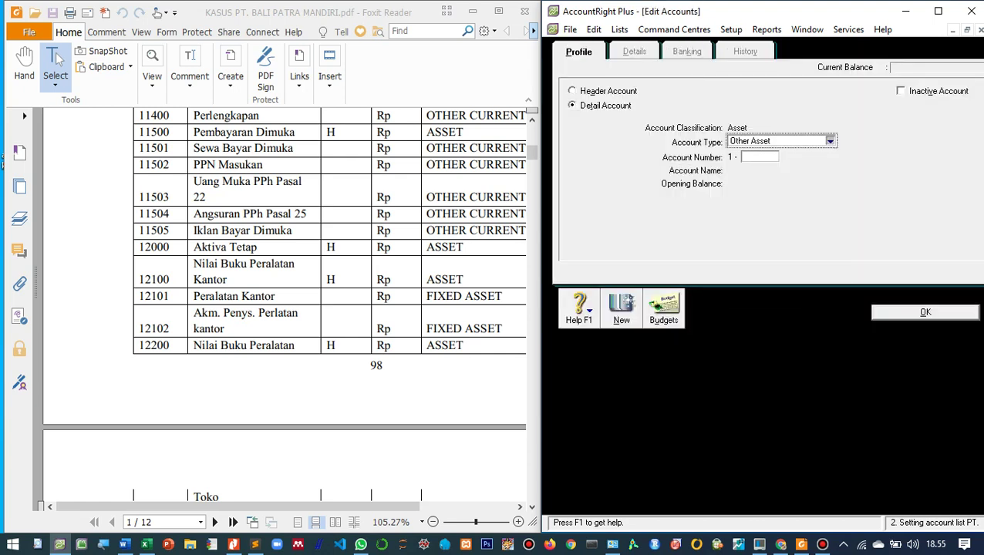
{"action": "key", "text": "alt+Down"}
{"action": "key", "text": "Down"}
{"action": "key", "text": "Down"}
{"action": "key", "text": "Return"}
{"action": "key", "text": "Tab"}
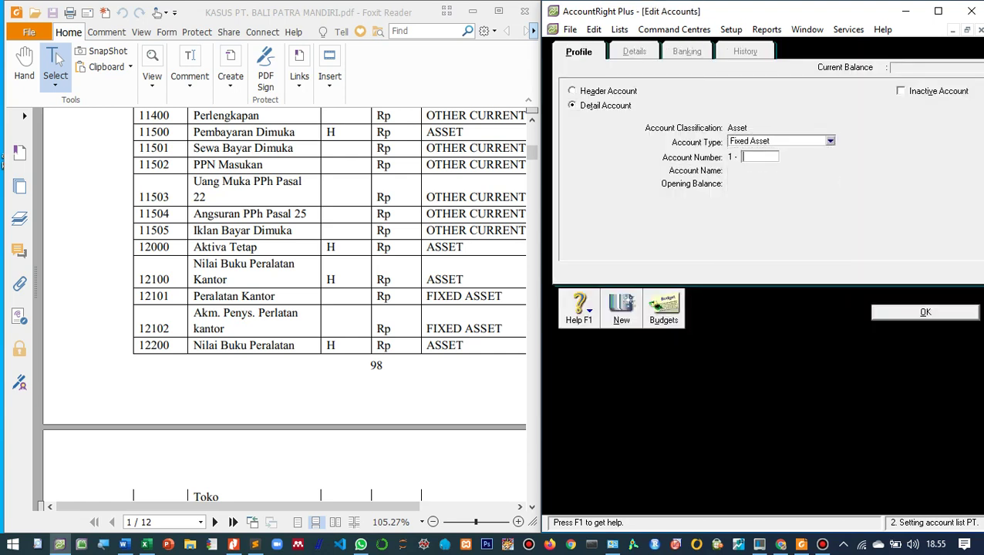
{"action": "type", "text": "2101"}
{"action": "key", "text": "Tab"}
{"action": "key", "text": "Return"}
{"action": "type", "text": "2102"}
{"action": "key", "text": "Tab"}
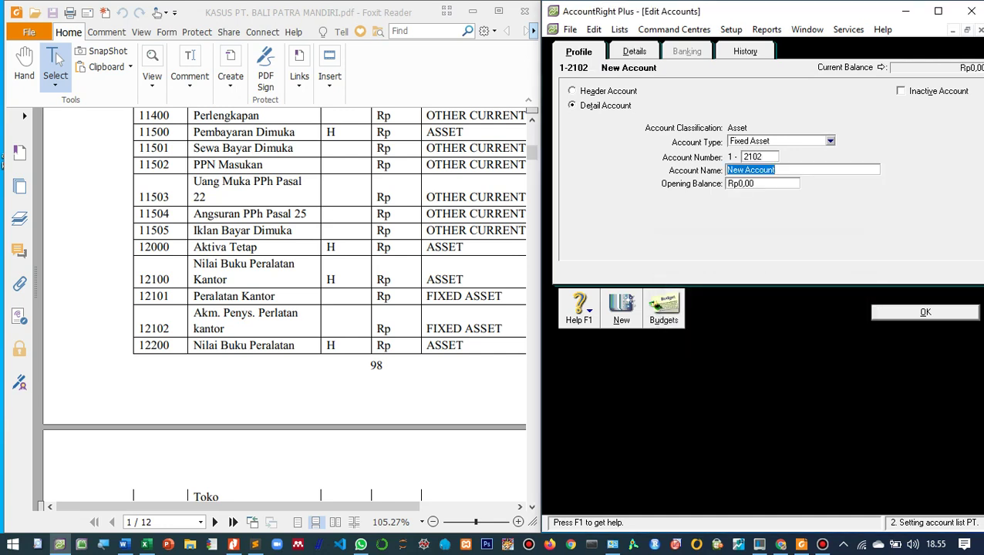
{"action": "type", "text": "Akm. Penys. Peralatan Kan"}
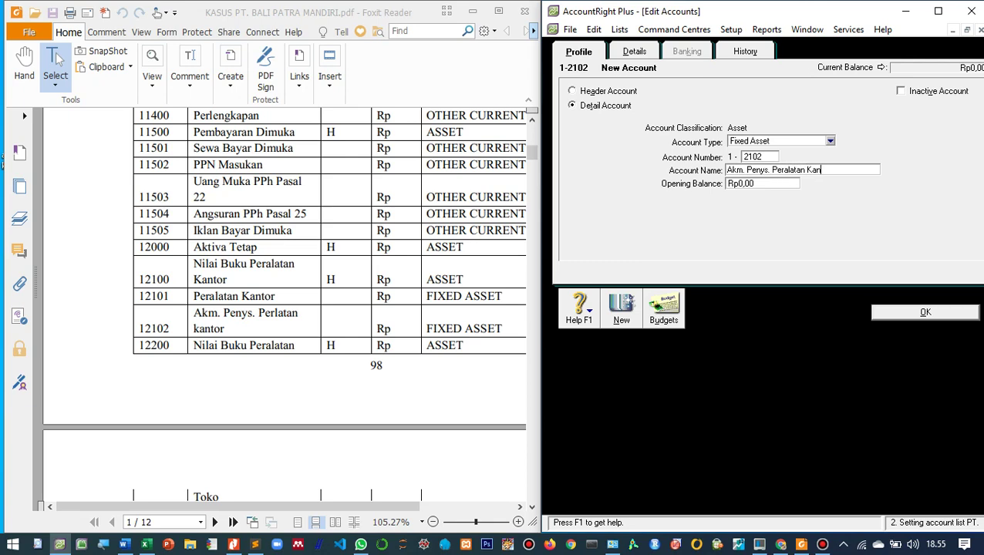
{"action": "type", "text": "tor"}
{"action": "key", "text": "Return"}
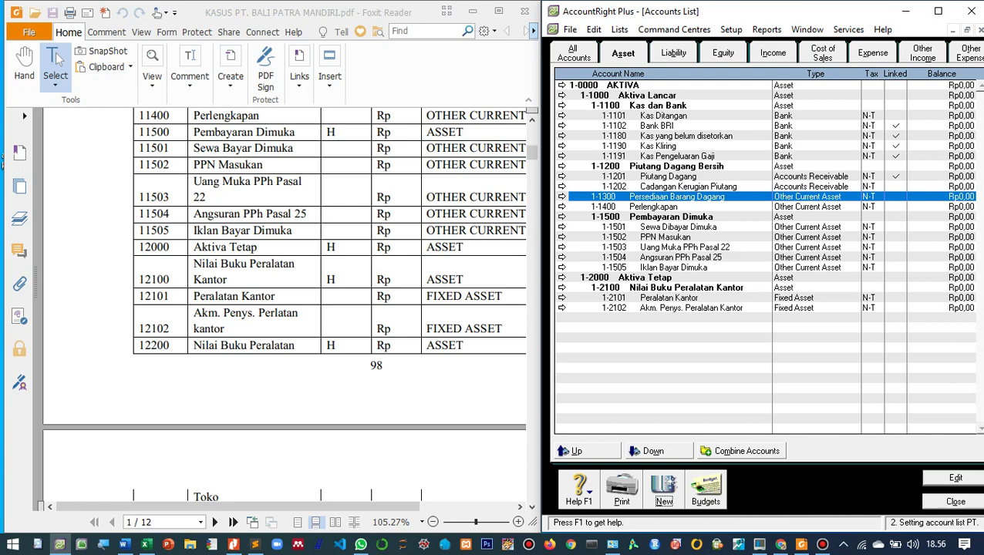
- Create the asset header account 1-2200 Nilai Buku Peralatan
{"action": "scroll", "coordinate": [284, 309], "scroll_direction": "down", "scroll_amount": 1}
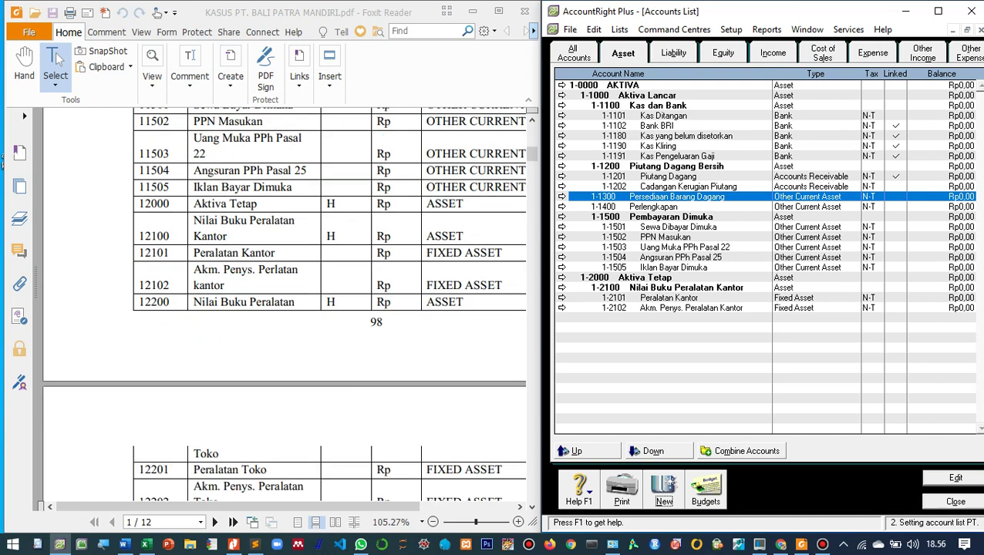
{"action": "key", "text": "alt+n"}
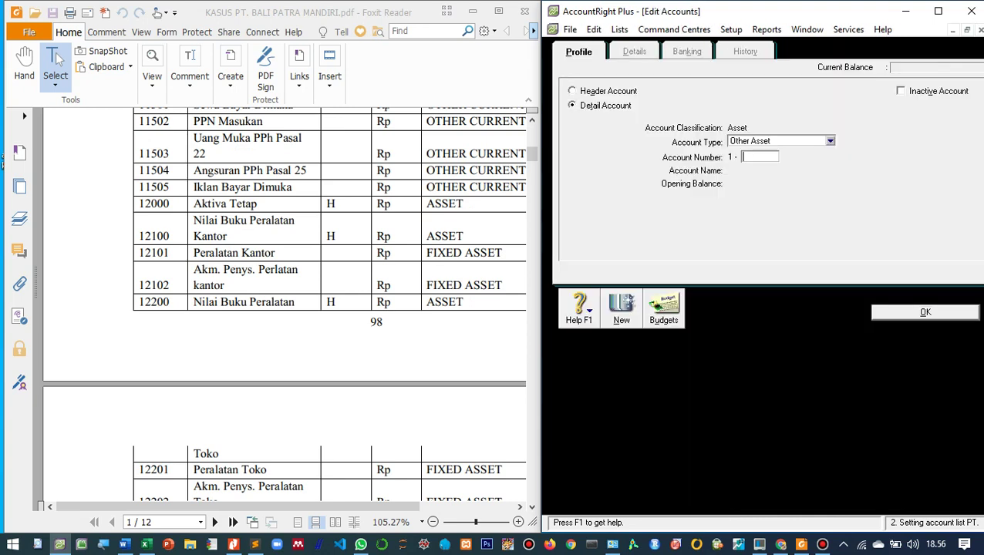
{"action": "left_click", "coordinate": [572, 90]}
{"action": "left_click", "coordinate": [759, 156]}
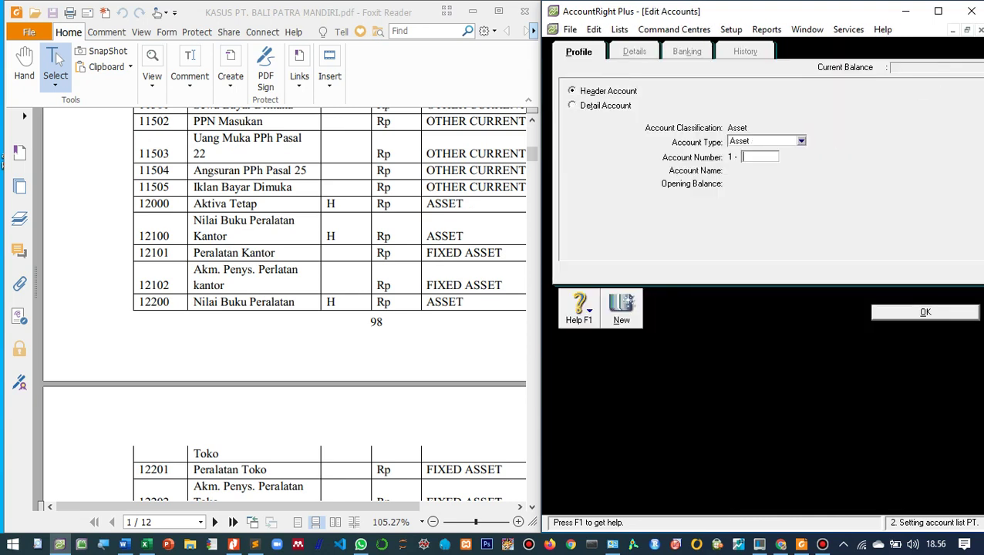
{"action": "type", "text": "2200"}
{"action": "key", "text": "Tab"}
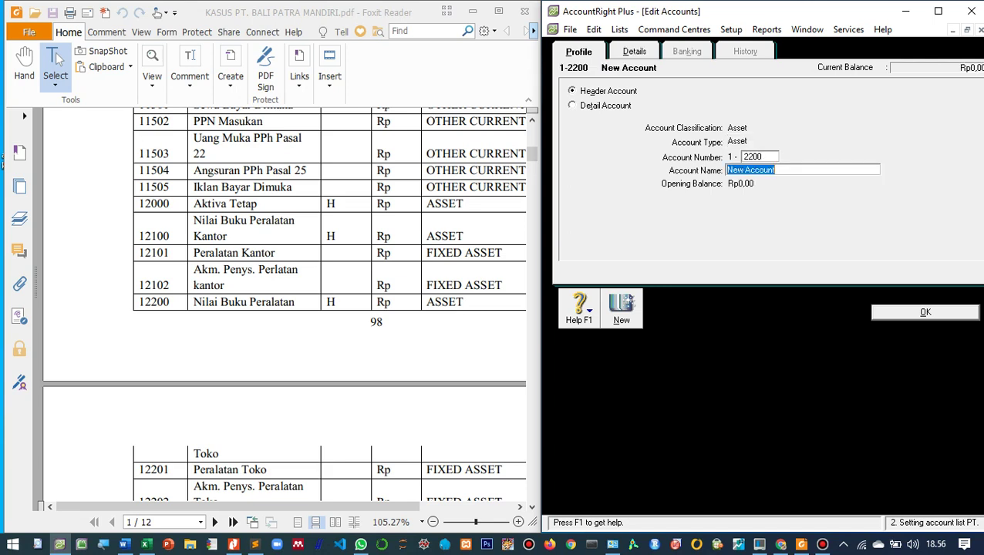
{"action": "type", "text": "Nilai Buku Peralata"}
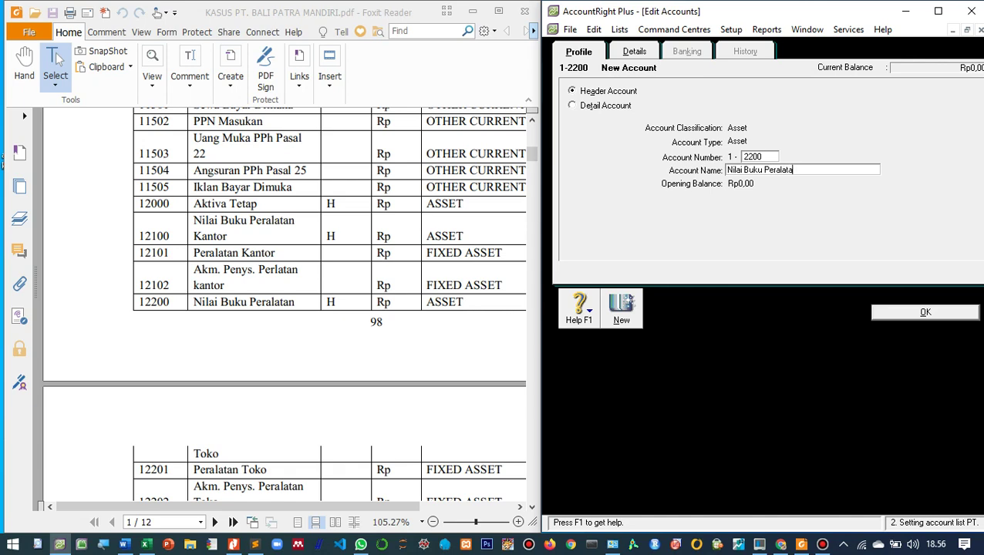
{"action": "type", "text": "n"}
{"action": "key", "text": "Return"}
- Rename the asset header account 1-2200 as Nilai Buku Peralatan Toko
{"action": "scroll", "coordinate": [285, 309], "scroll_direction": "down", "scroll_amount": 5}
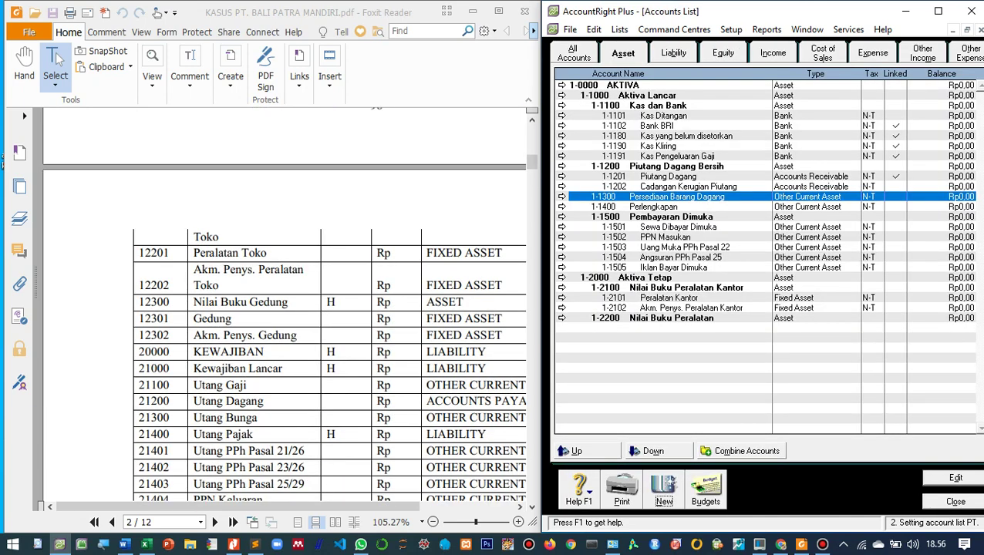
{"action": "scroll", "coordinate": [285, 309], "scroll_direction": "up", "scroll_amount": 3}
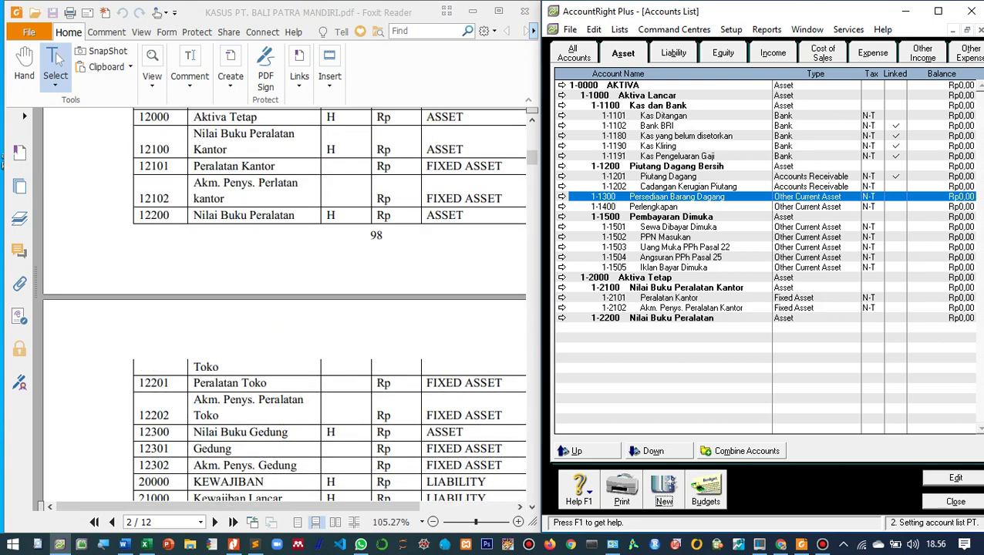
{"action": "scroll", "coordinate": [285, 309], "scroll_direction": "down", "scroll_amount": 2}
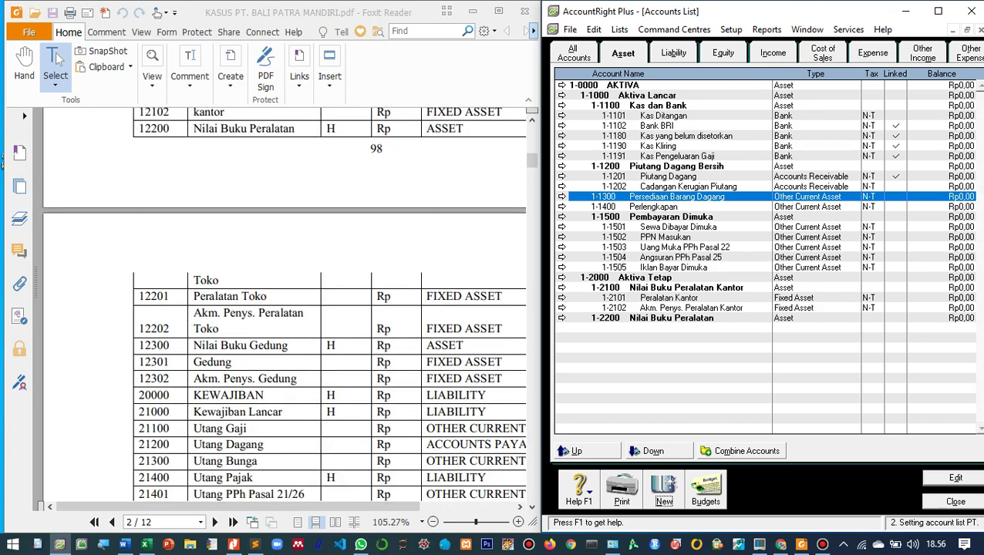
{"action": "left_click", "coordinate": [672, 318]}
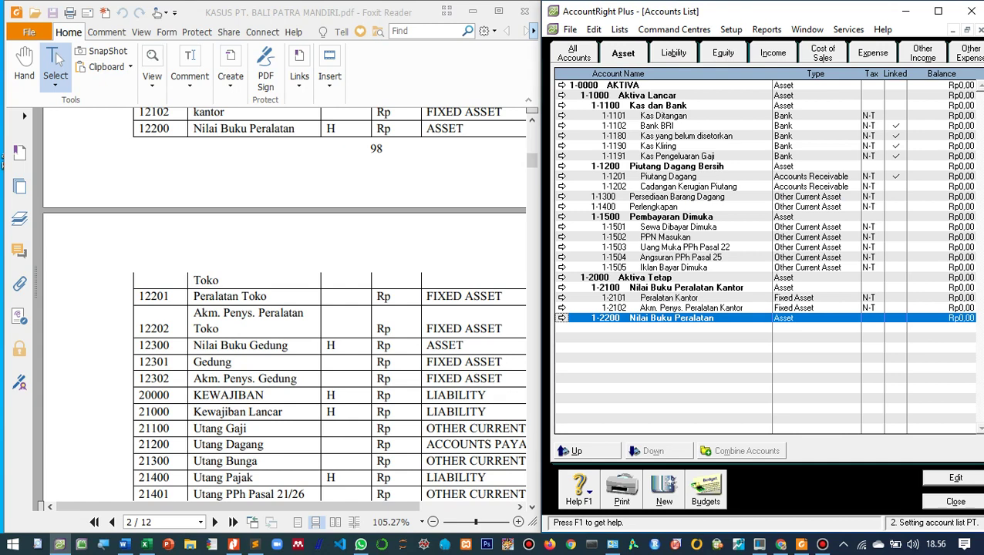
{"action": "key", "text": "Return"}
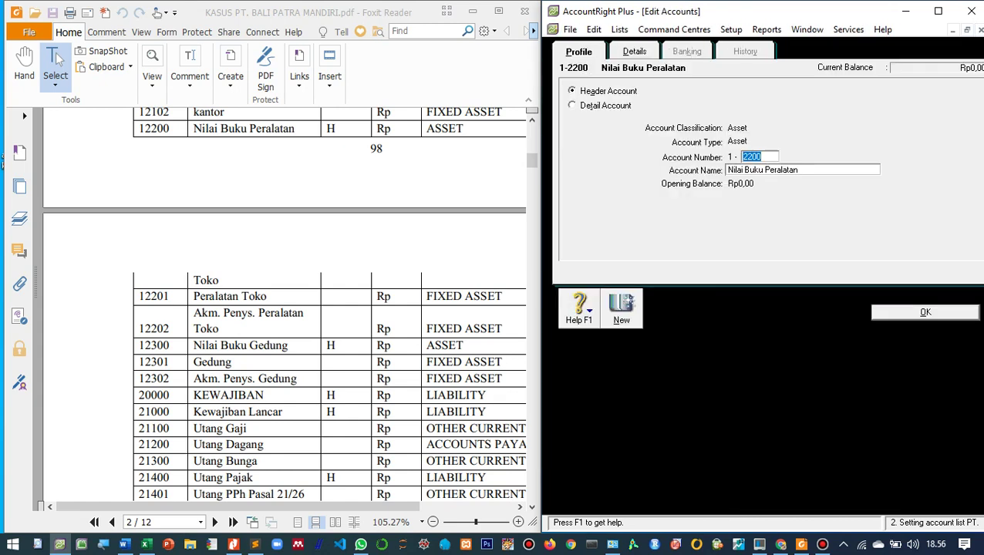
{"action": "key", "text": "Tab"}
{"action": "key", "text": "End"}
{"action": "type", "text": "T"}
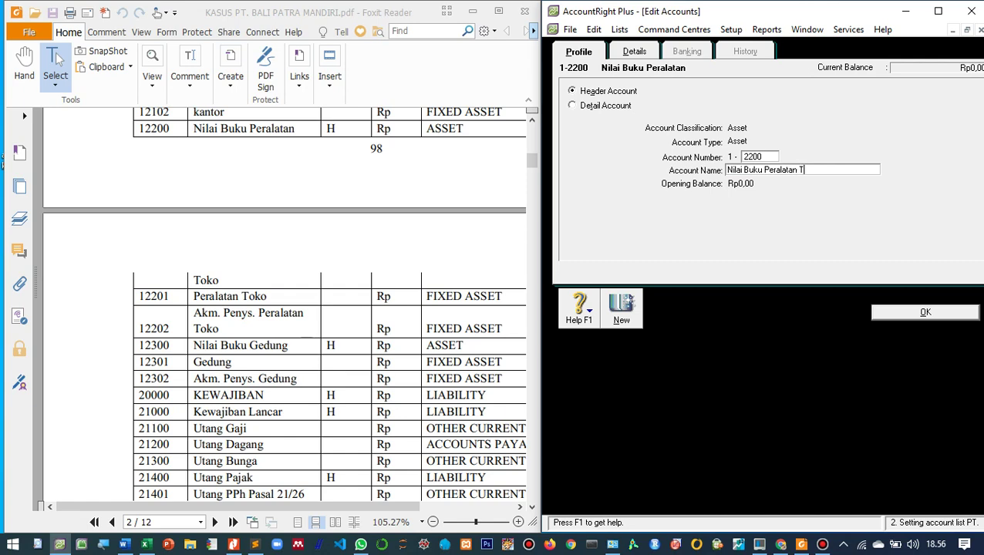
{"action": "type", "text": "oko"}
{"action": "key", "text": "Return"}
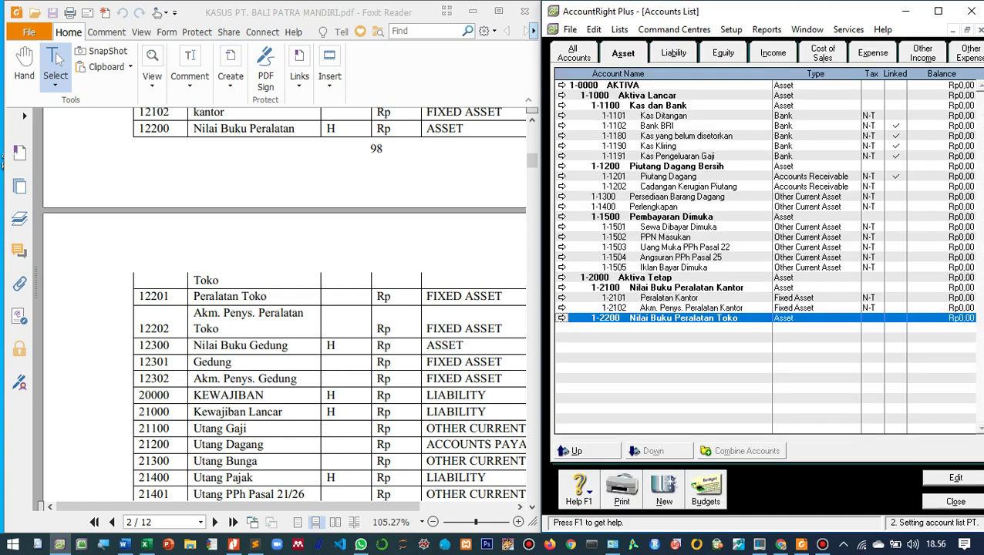
- Create the detail account 1-2201 Peralatan Toko with the account type Fixed Asset
{"action": "scroll", "coordinate": [283, 309], "scroll_direction": "down", "scroll_amount": 3}
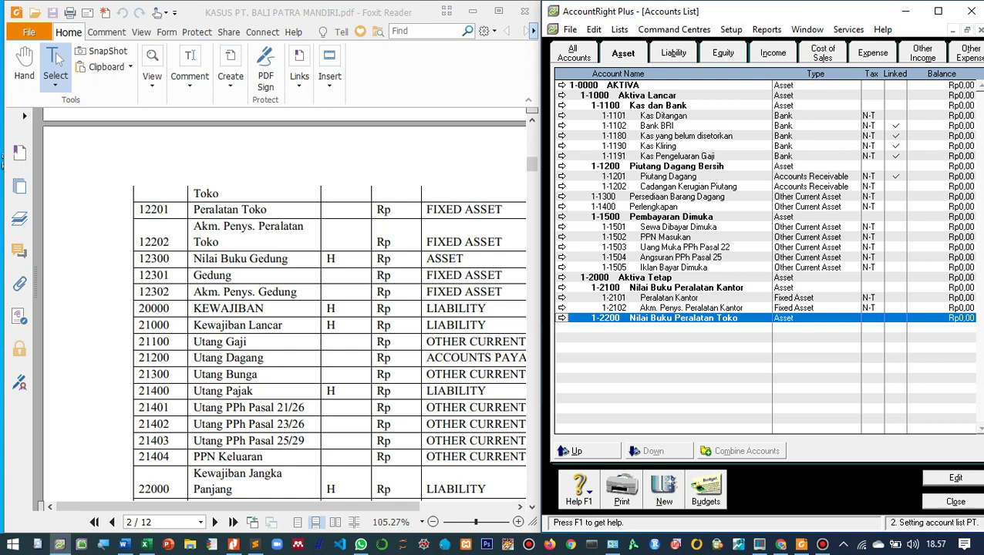
{"action": "left_click", "coordinate": [664, 492]}
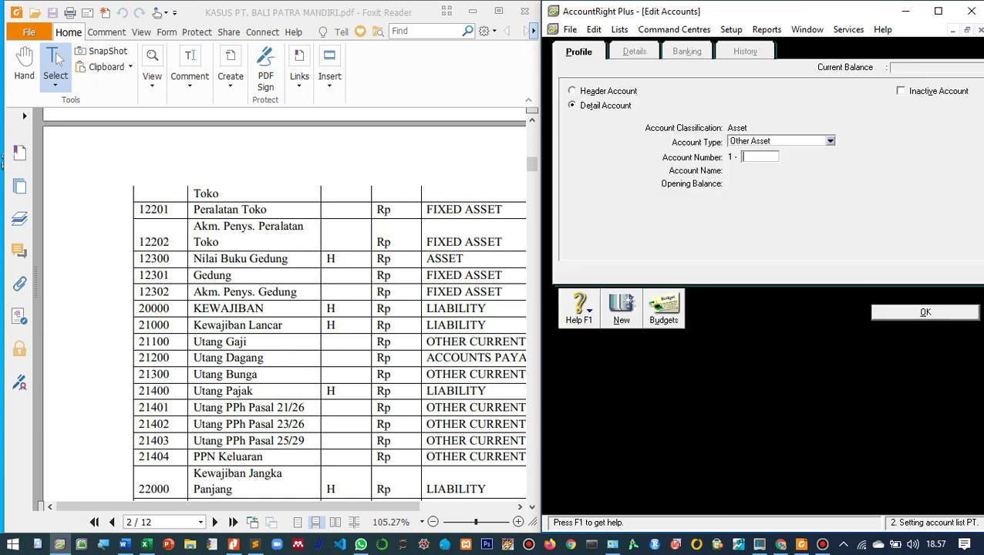
{"action": "left_click", "coordinate": [830, 141]}
{"action": "left_click", "coordinate": [756, 181]}
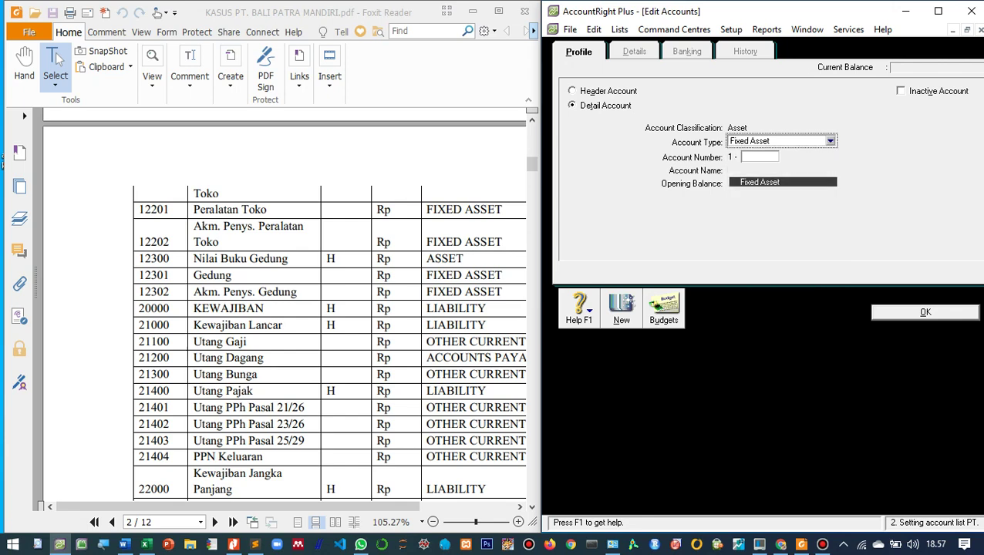
{"action": "left_click", "coordinate": [760, 157]}
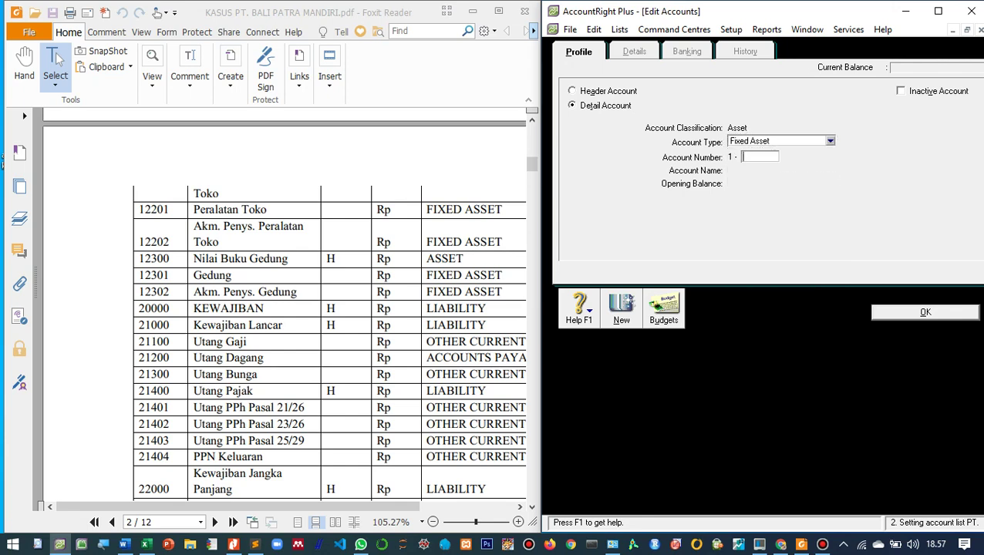
{"action": "type", "text": "2201"}
{"action": "key", "text": "Tab"}
{"action": "type", "text": "Perala"}
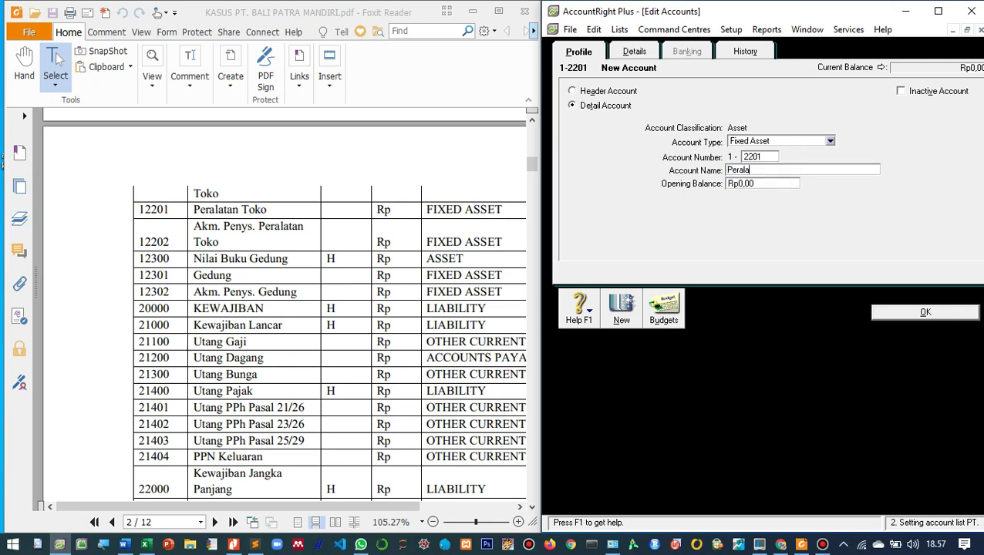
{"action": "type", "text": "rat"}
{"action": "key", "text": "BackSpace"}
{"action": "key", "text": "BackSpace"}
{"action": "key", "text": "BackSpace"}
{"action": "key", "text": "BackSpace"}
{"action": "type", "text": "atan Toko"}
{"action": "key", "text": "Return"}
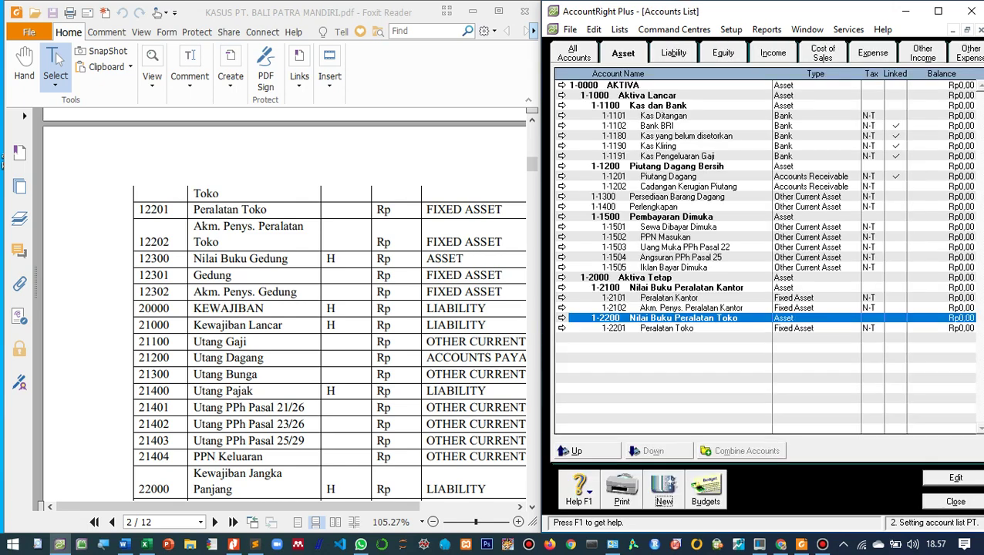
- Create the detail account 1-2202 Akm. Penys. Peralatan Toko with the account type Fixed Asset
{"action": "key", "text": "Return"}
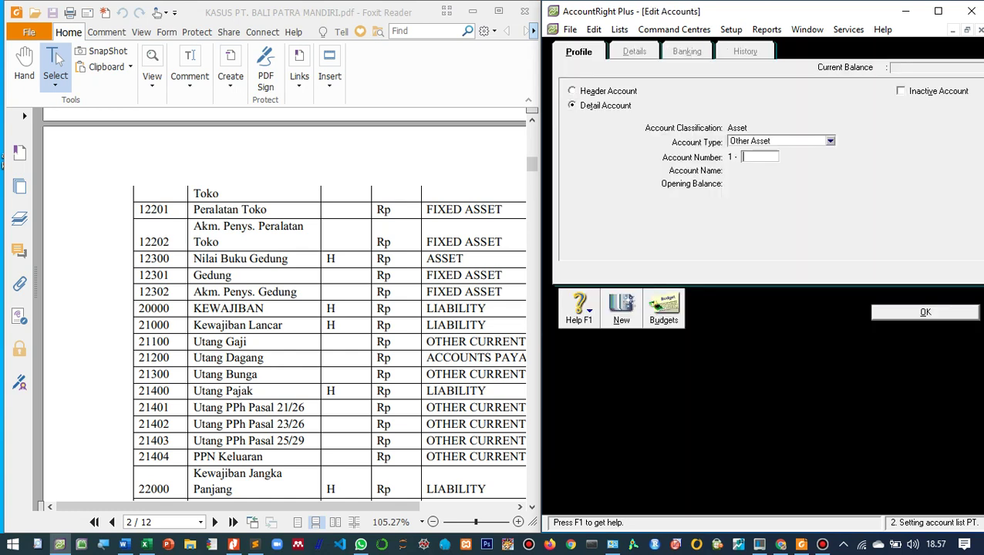
{"action": "key", "text": "shift+Tab"}
{"action": "key", "text": "alt+Down"}
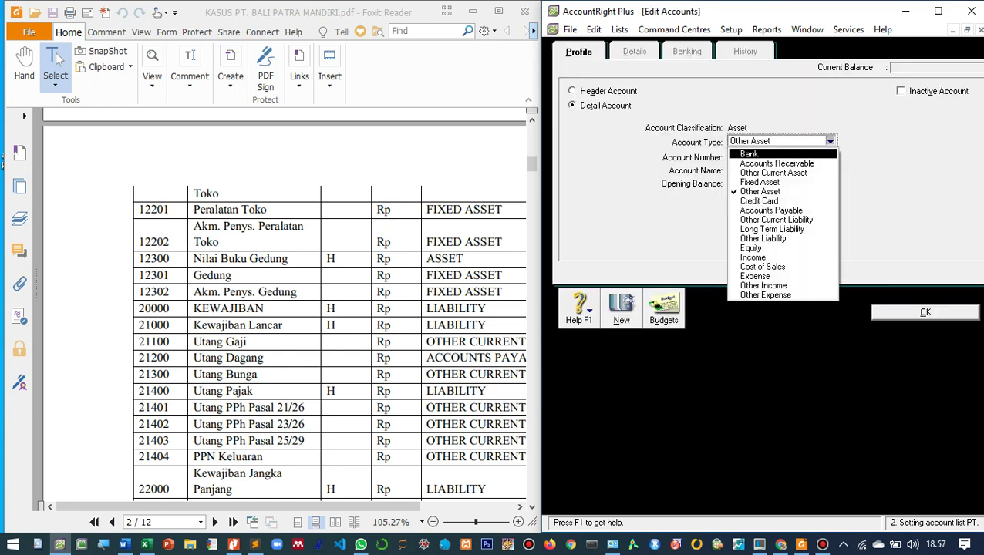
{"action": "key", "text": "Up"}
{"action": "key", "text": "Return"}
{"action": "key", "text": "Tab"}
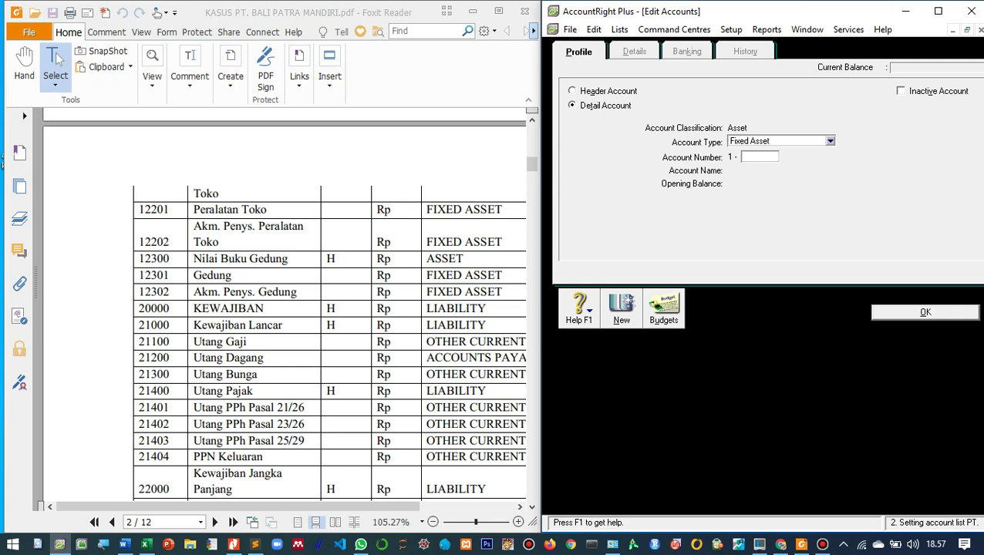
{"action": "type", "text": "2202"}
{"action": "key", "text": "Tab"}
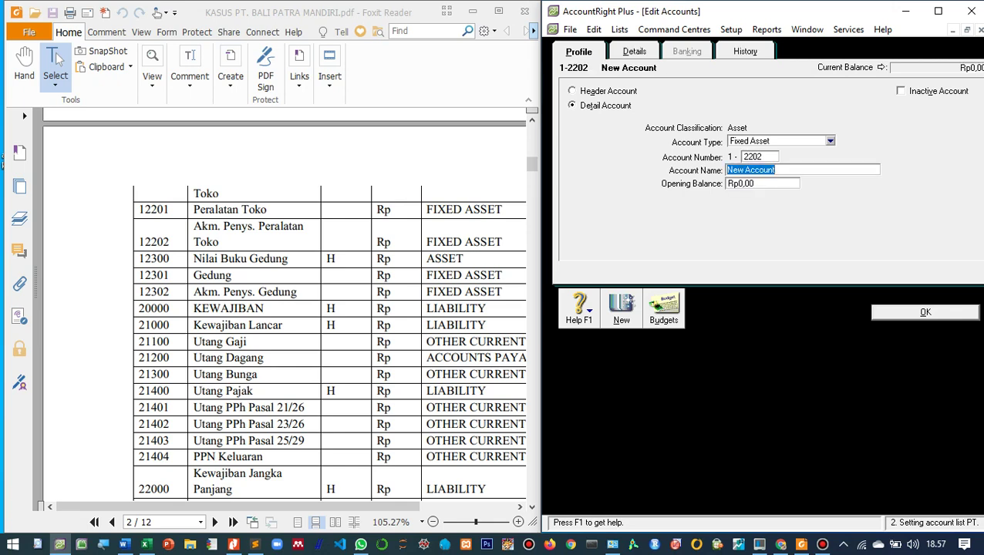
{"action": "type", "text": "Akm. Penys. P"}
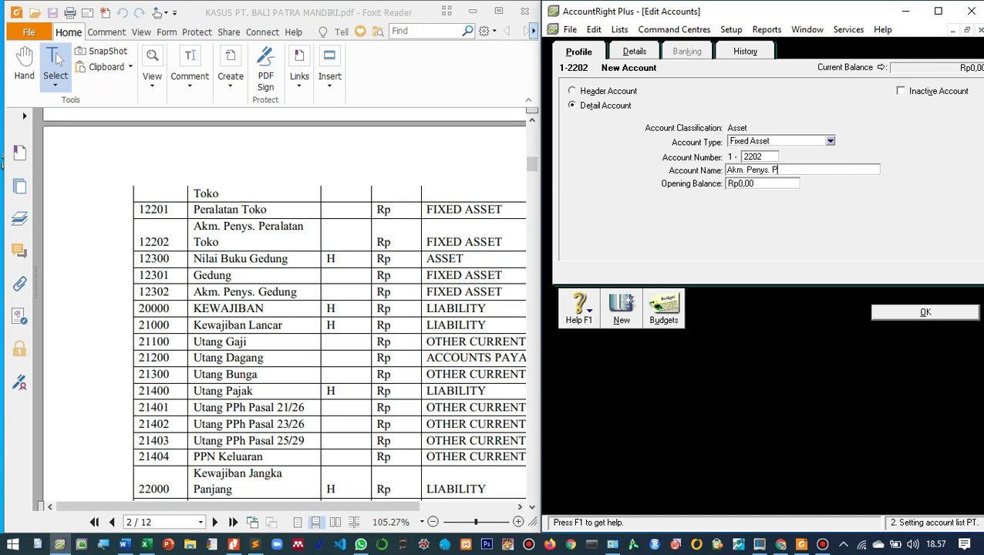
{"action": "type", "text": "eralatan Toko"}
{"action": "key", "text": "Return"}
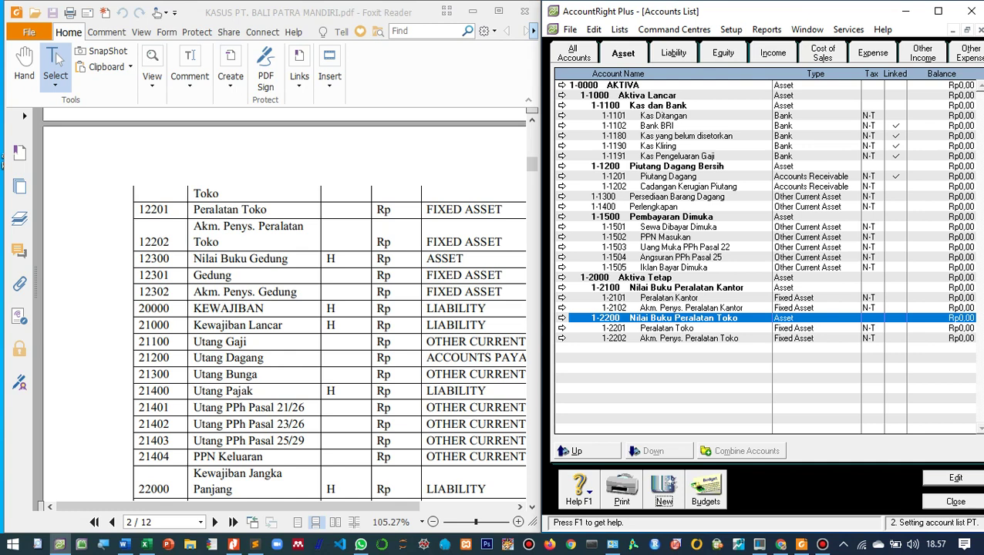
- Create the asset header account 1-2300 Nilai Buku Gedung
{"action": "left_click", "coordinate": [627, 277]}
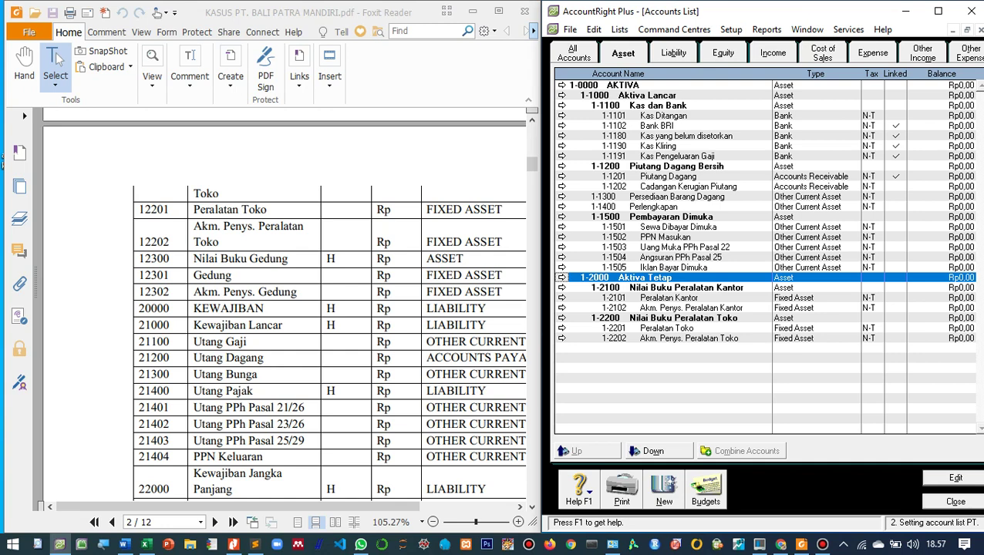
{"action": "left_click", "coordinate": [684, 317]}
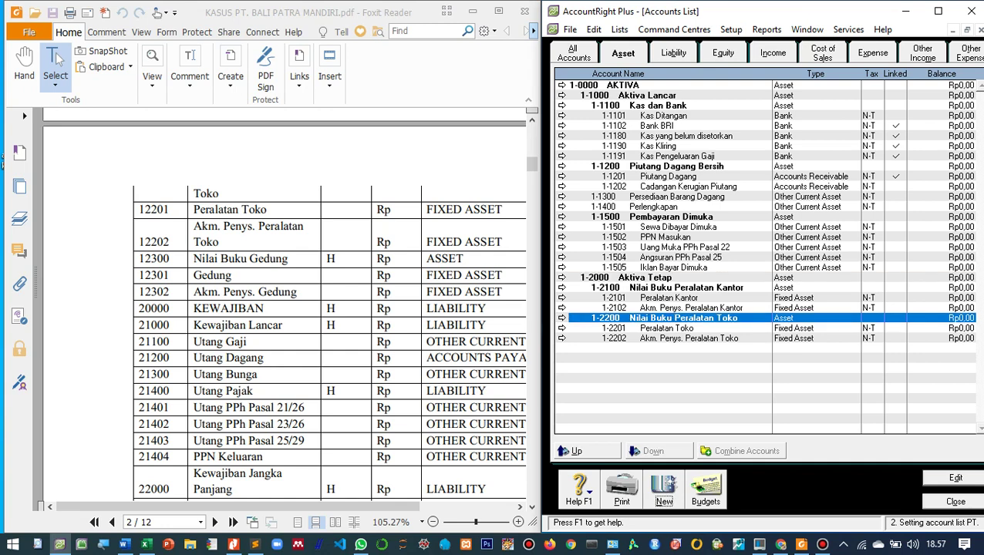
{"action": "left_click", "coordinate": [665, 492]}
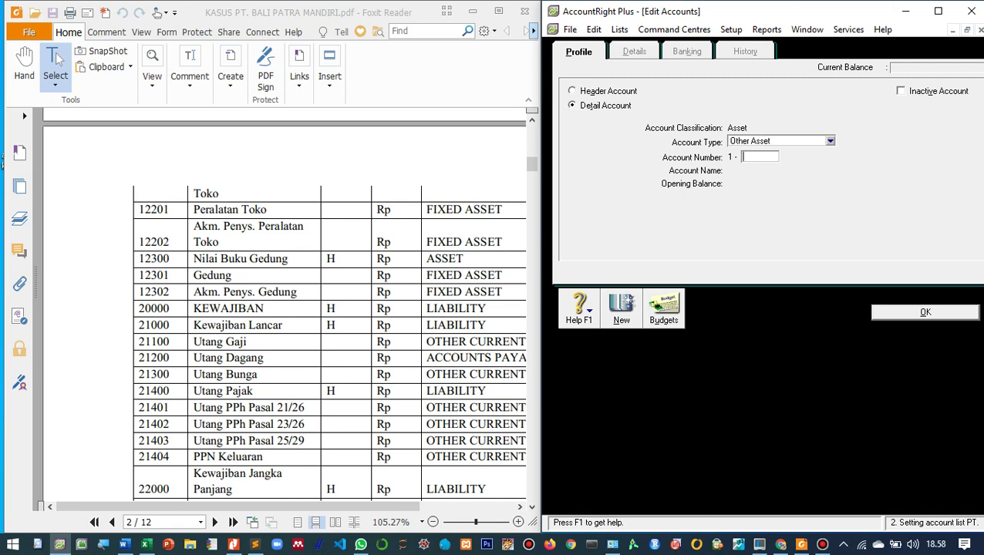
{"action": "left_click", "coordinate": [608, 91]}
{"action": "left_click", "coordinate": [759, 157]}
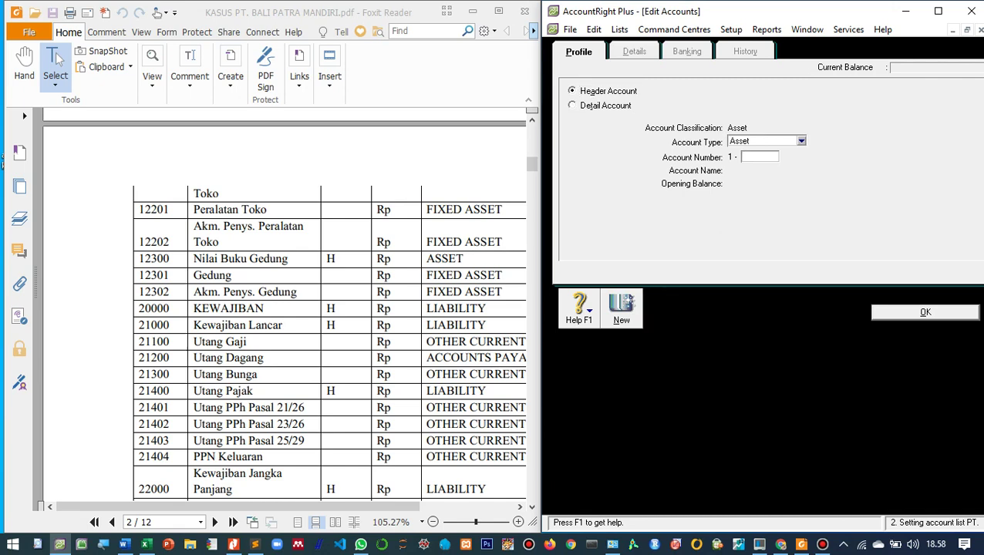
{"action": "type", "text": "2300"}
{"action": "key", "text": "Tab"}
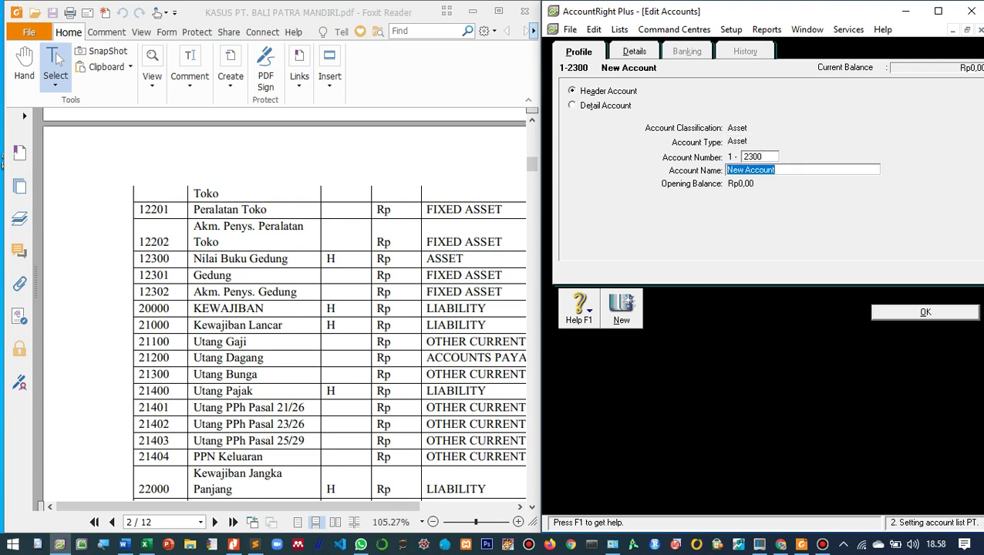
{"action": "type", "text": "Nilai Buku Gedung"}
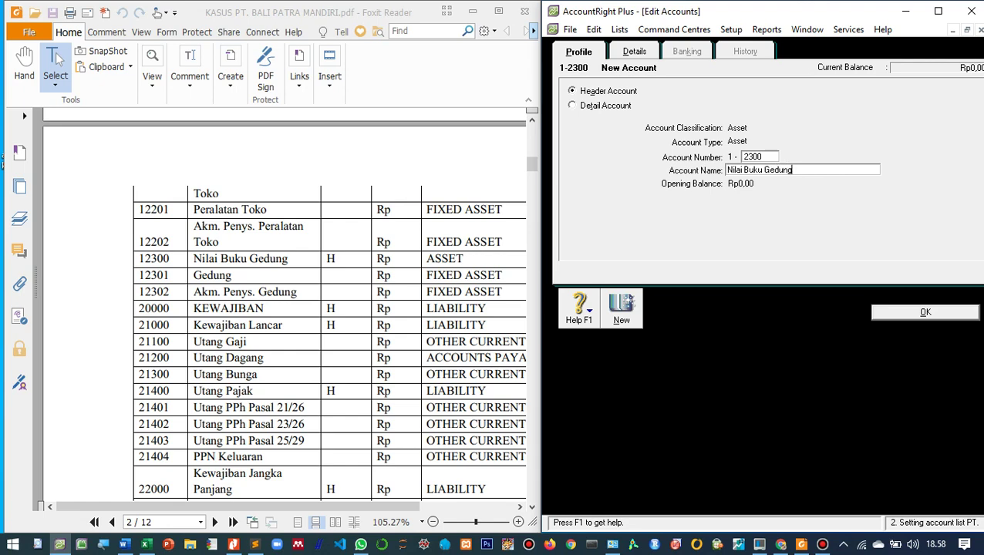
{"action": "key", "text": "Return"}
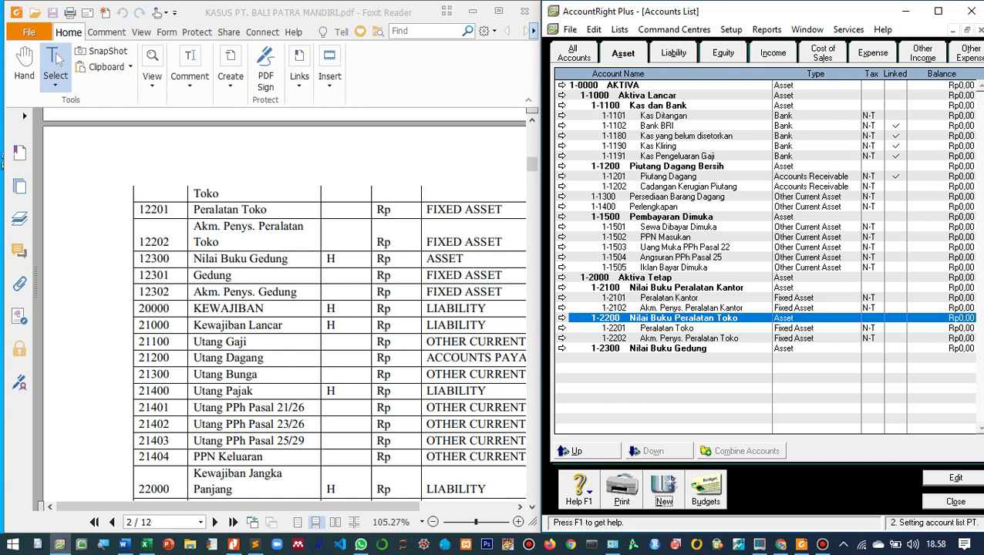
- Create the detail account 1-2301 Gedung with the account type Fixed Asset
{"action": "key", "text": "Return"}
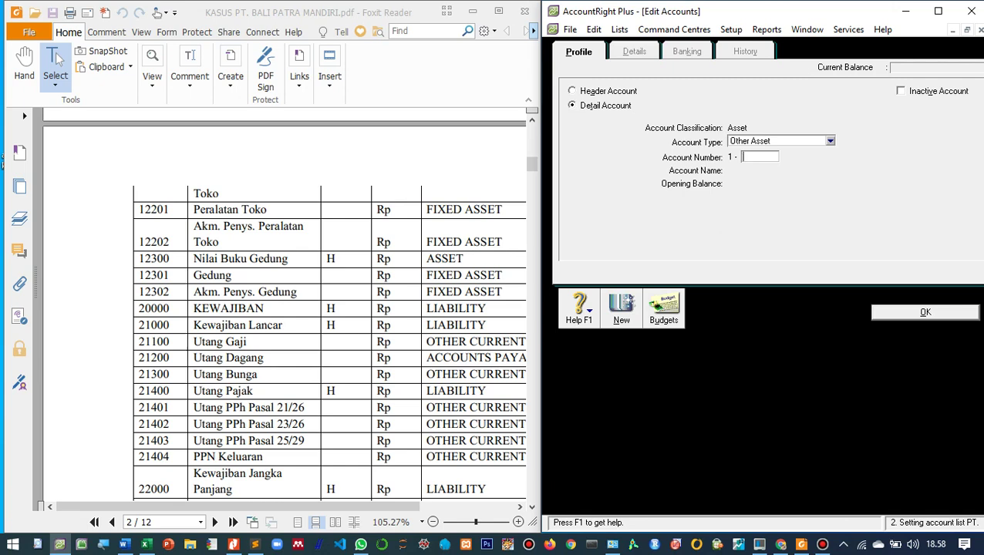
{"action": "left_click", "coordinate": [830, 141]}
{"action": "left_click", "coordinate": [772, 182]}
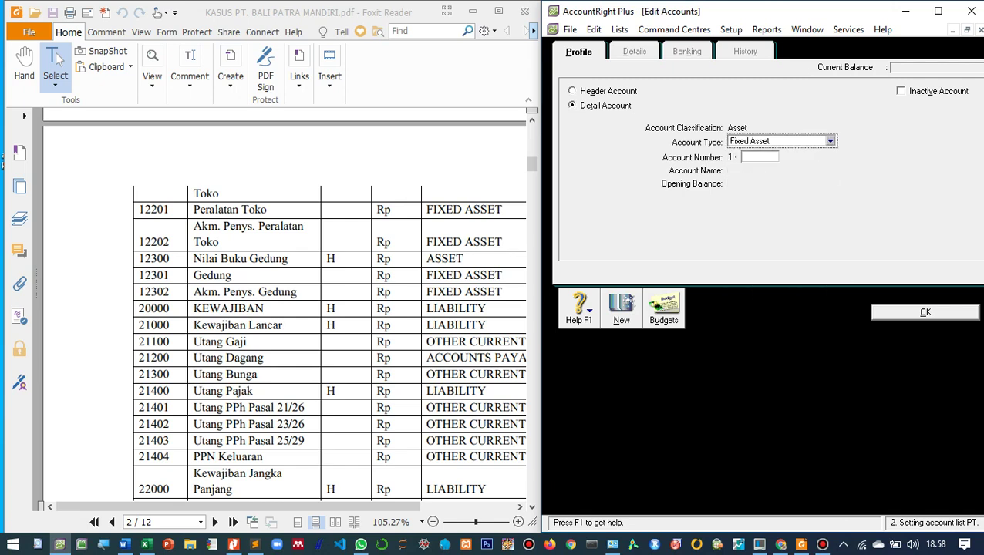
{"action": "left_click", "coordinate": [760, 157]}
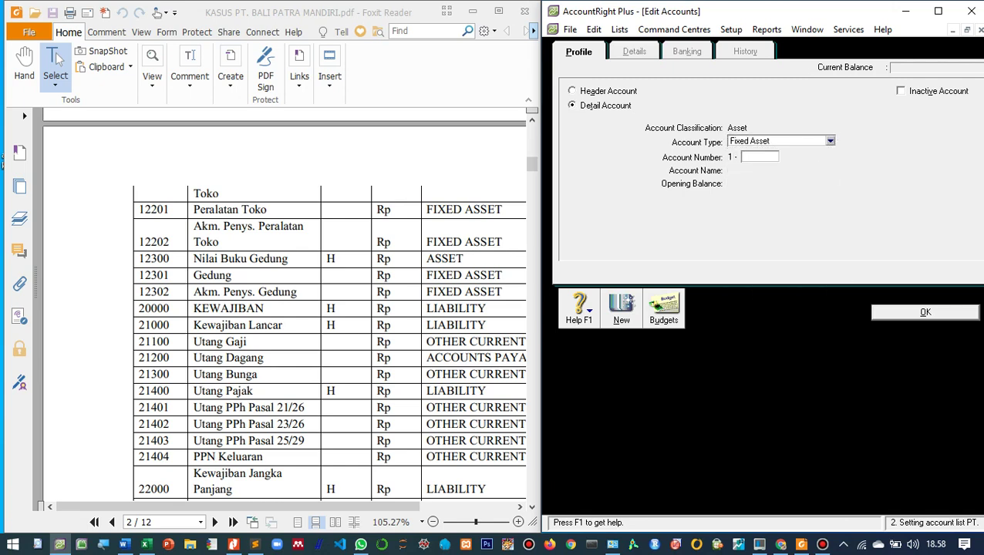
{"action": "type", "text": "2301"}
{"action": "key", "text": "Tab"}
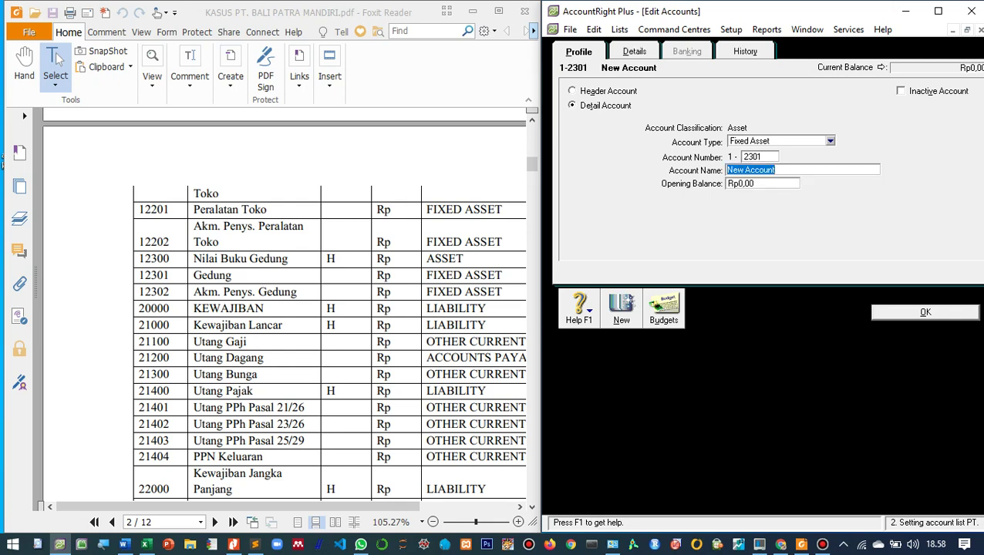
{"action": "type", "text": "Gedung"}
{"action": "key", "text": "Return"}
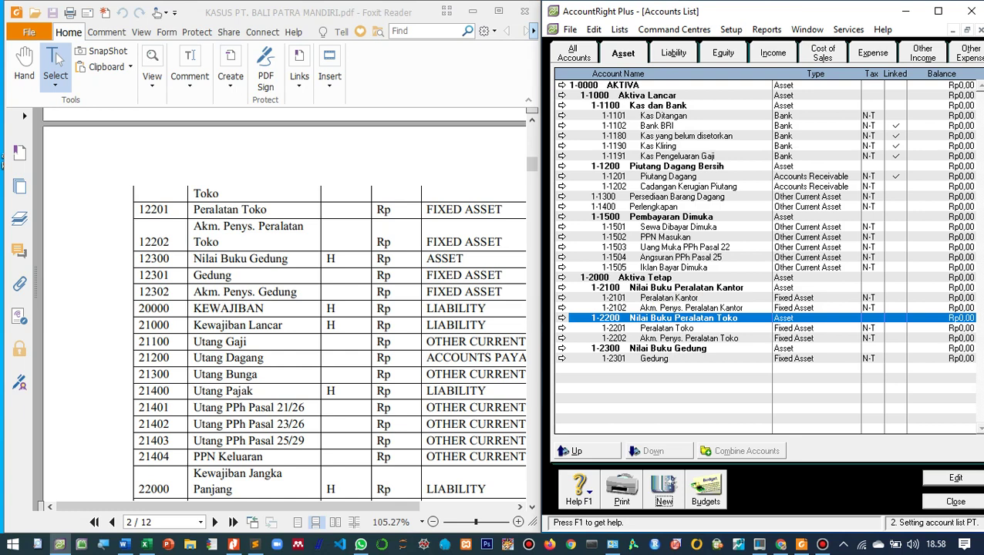
- Create the detail account 1-2302 Akm. Penys. Gedung with the account type Fixed Asset
{"action": "left_click", "coordinate": [663, 486]}
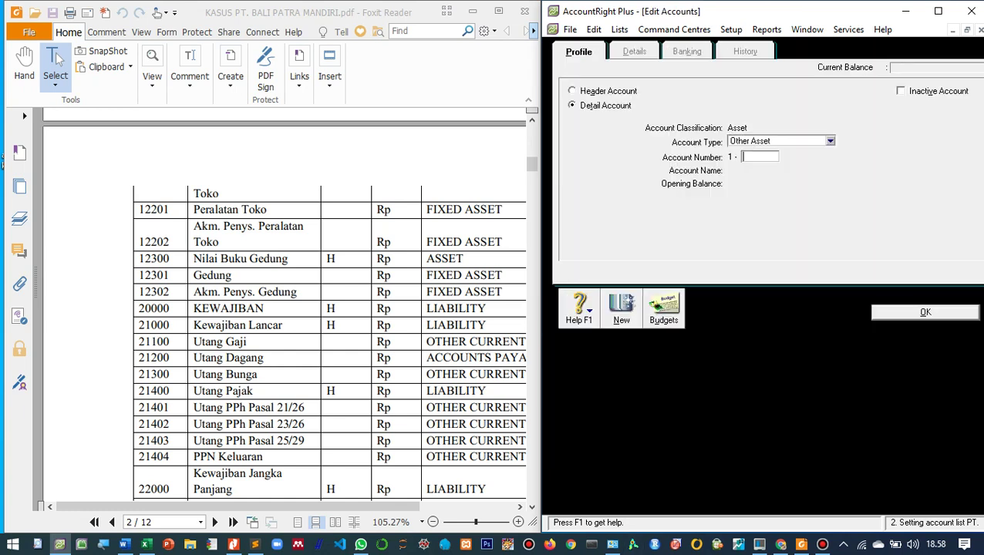
{"action": "key", "text": "shift+Tab"}
{"action": "key", "text": "alt+Down"}
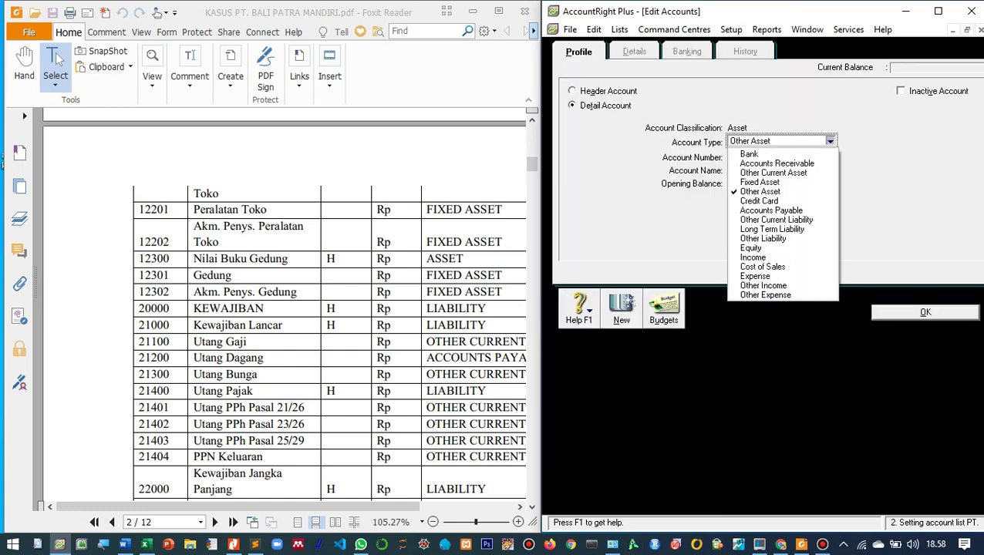
{"action": "key", "text": "Down"}
{"action": "key", "text": "Down"}
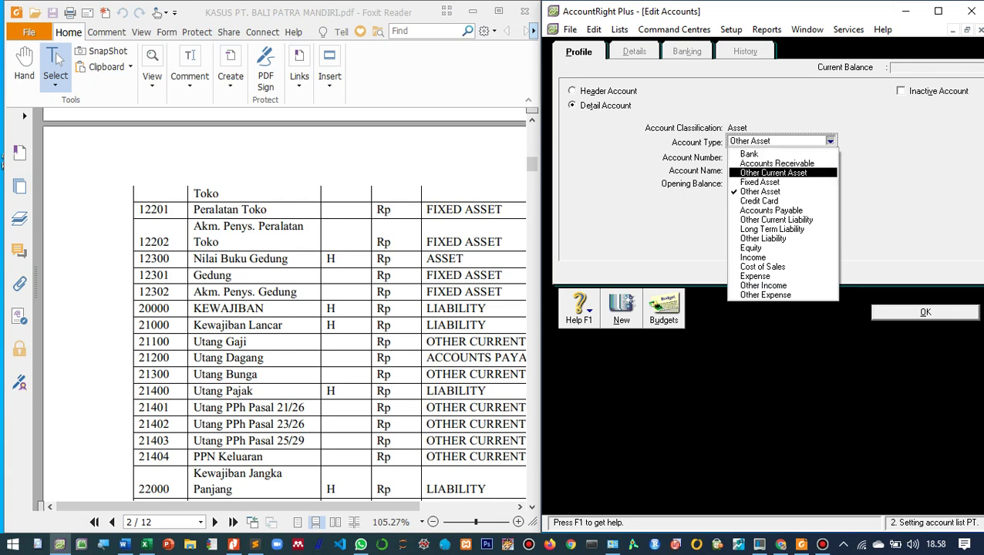
{"action": "key", "text": "Down"}
{"action": "key", "text": "Return"}
{"action": "key", "text": "Tab"}
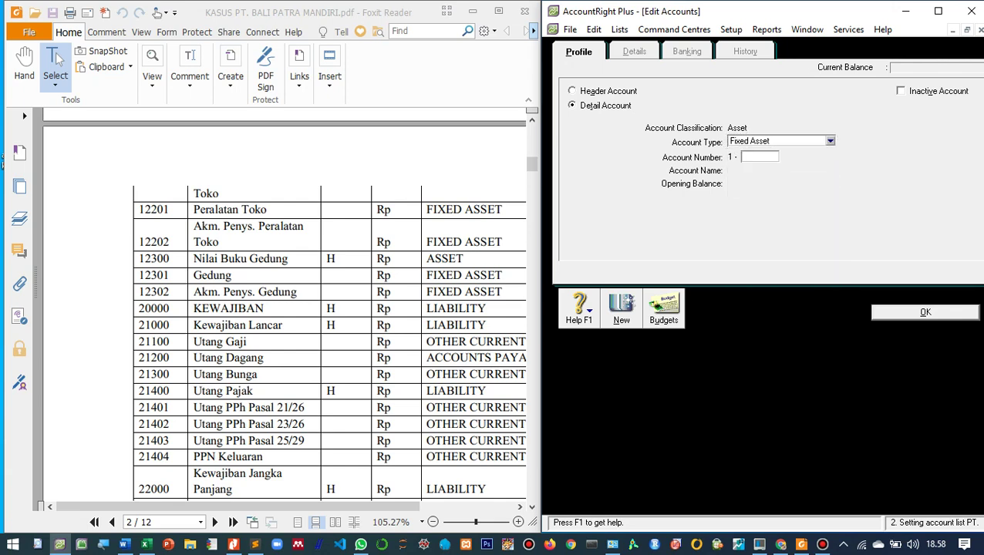
{"action": "type", "text": "2302"}
{"action": "key", "text": "Tab"}
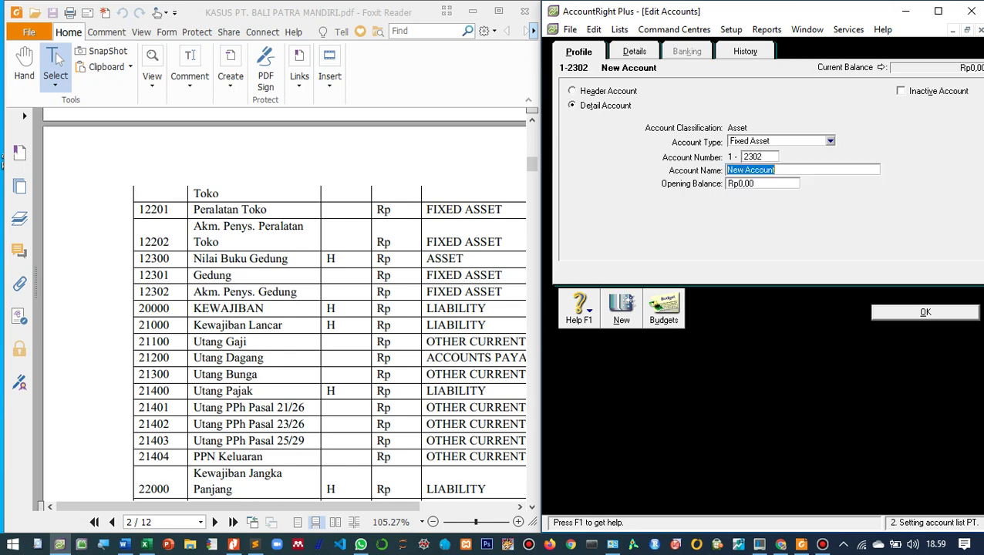
{"action": "type", "text": "Akm. Penys. Gedung"}
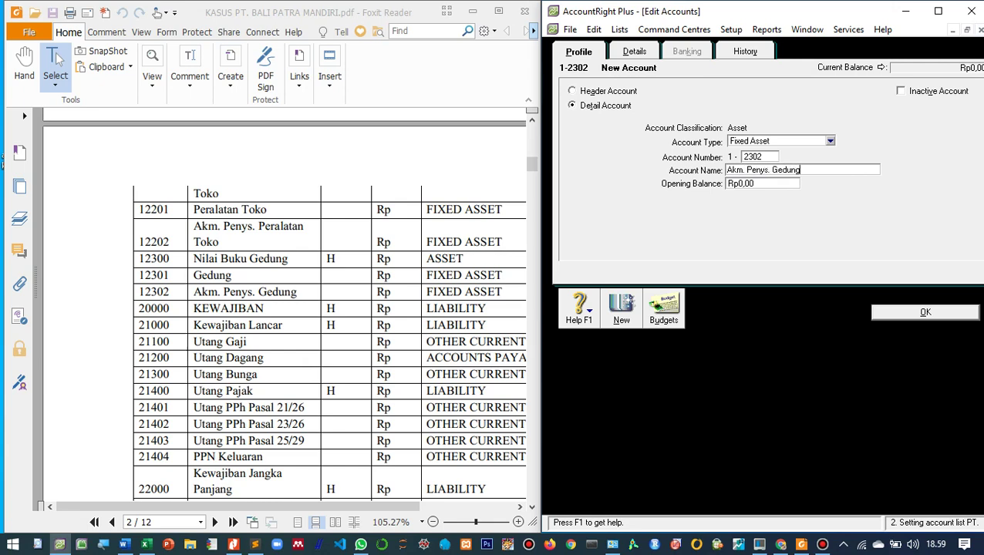
{"action": "key", "text": "Return"}
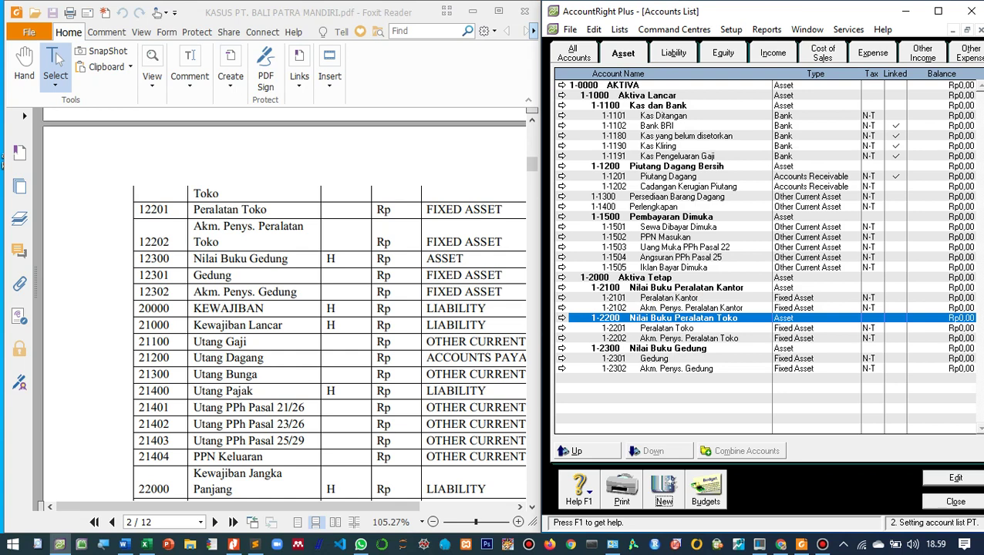
- Examine the liability and equity accounts that follow Akm. Penys. Gedung in the case PDF's account table
{"action": "left_click", "coordinate": [672, 257]}
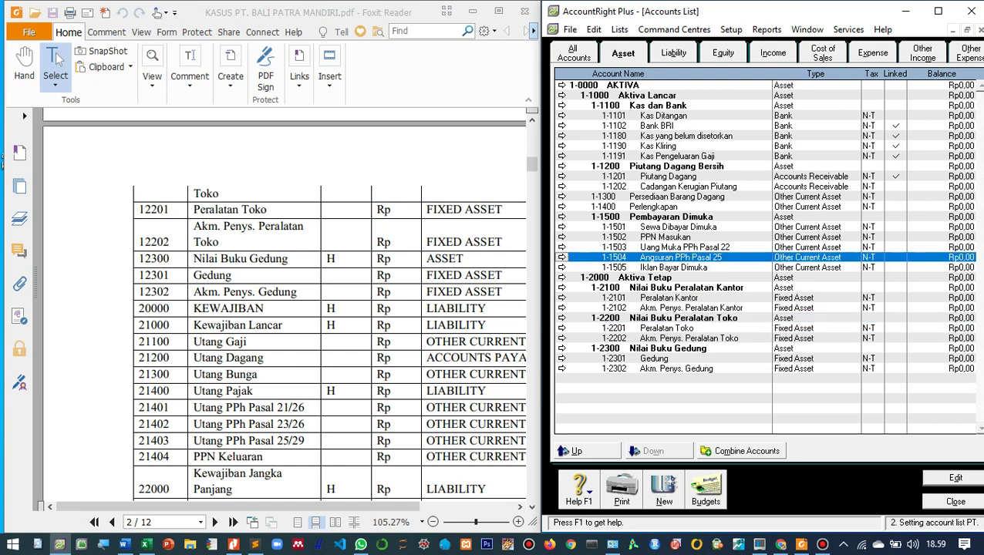
{"action": "scroll", "coordinate": [285, 309], "scroll_direction": "down", "scroll_amount": 1}
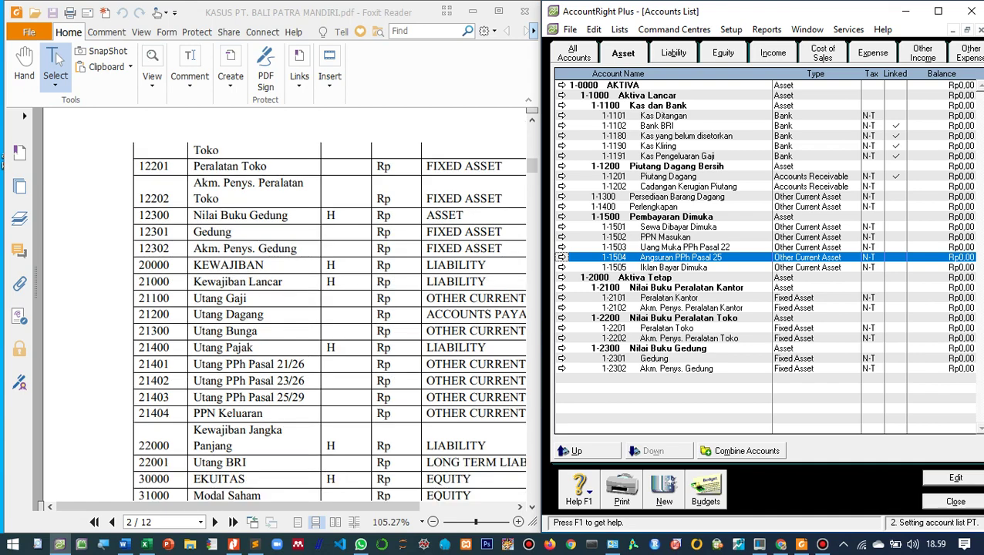
{"action": "scroll", "coordinate": [285, 309], "scroll_direction": "down", "scroll_amount": 1}
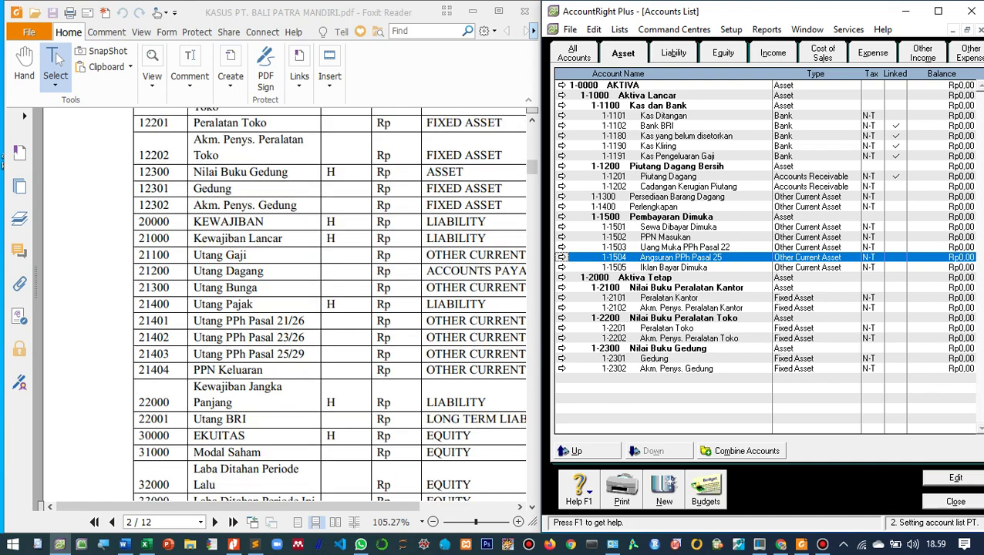
{"action": "scroll", "coordinate": [332, 308], "scroll_direction": "down", "scroll_amount": 2}
{"action": "scroll", "coordinate": [332, 304], "scroll_direction": "up", "scroll_amount": 3}
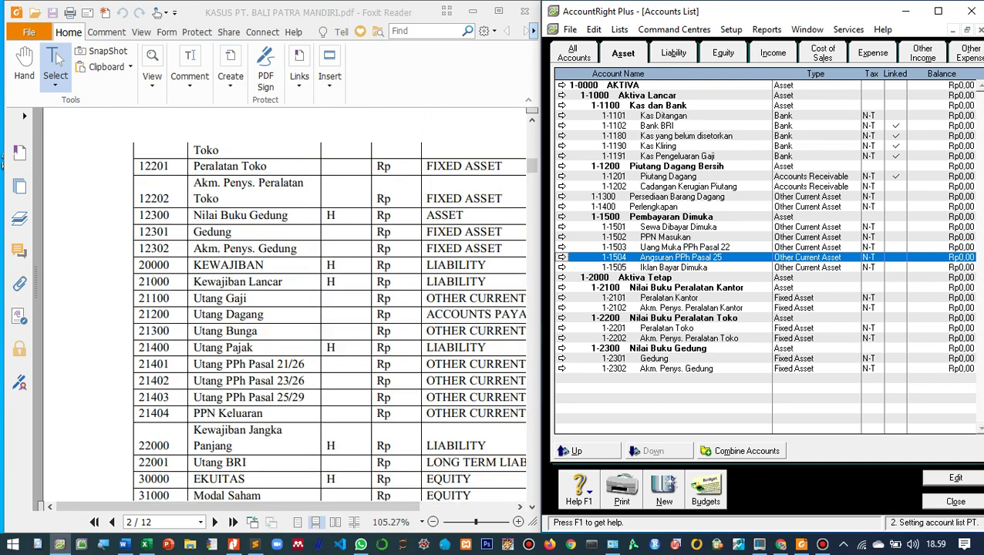
{"action": "scroll", "coordinate": [331, 309], "scroll_direction": "down", "scroll_amount": 2}
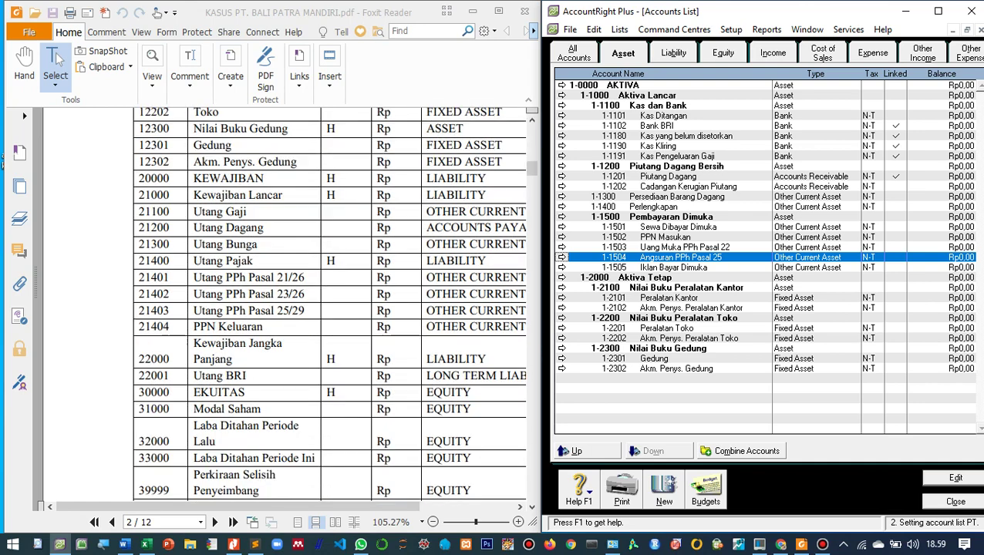